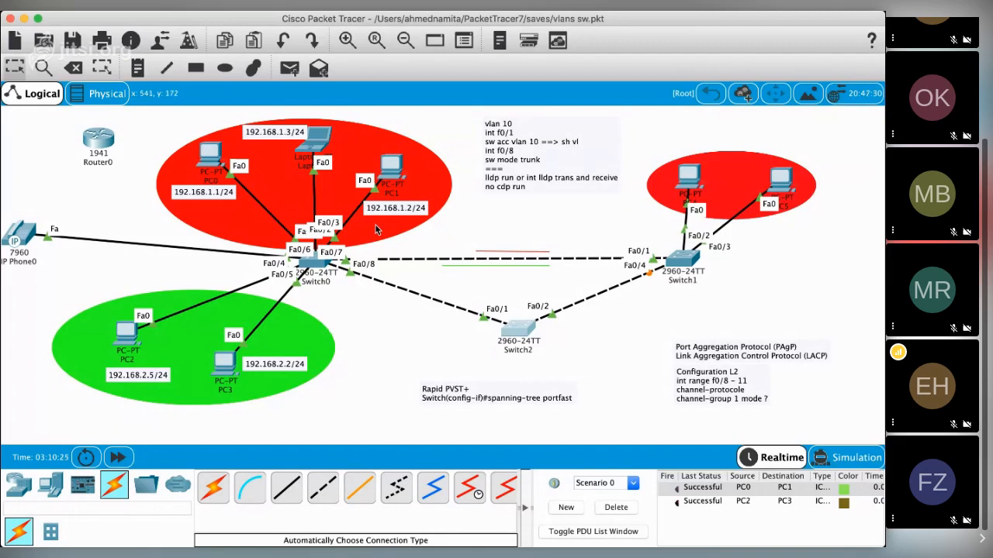
pyautogui.press('super+Tab')
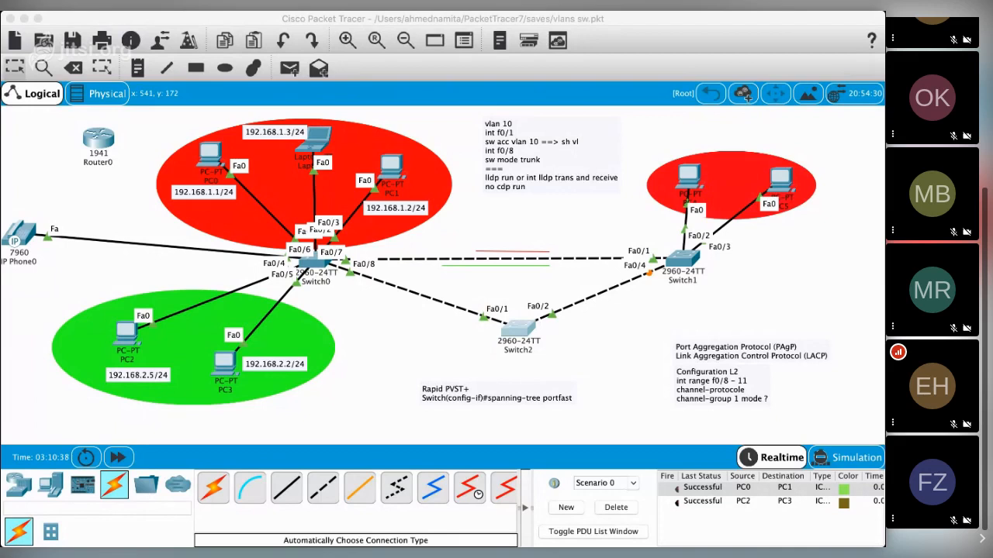
pyautogui.click(214, 371)
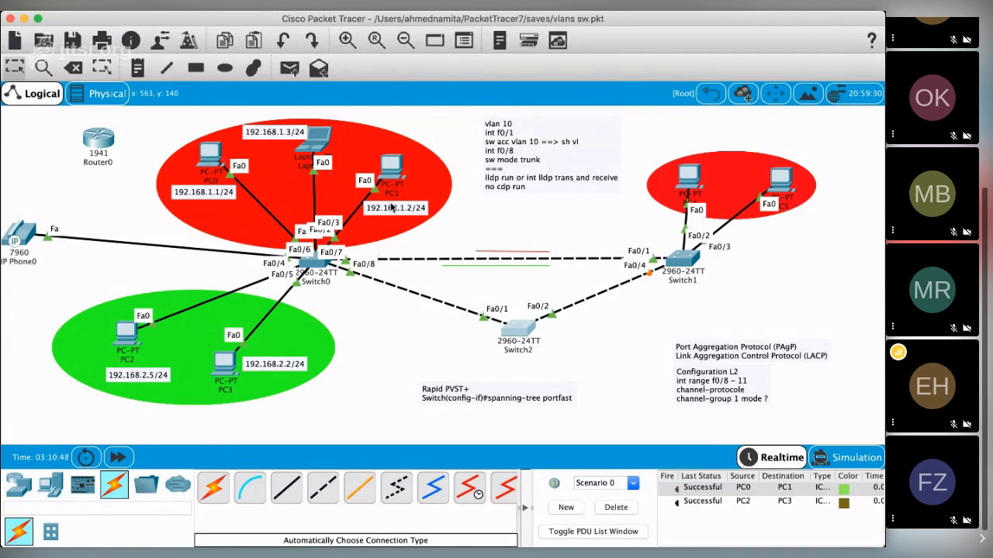
pyautogui.press('super+Tab')
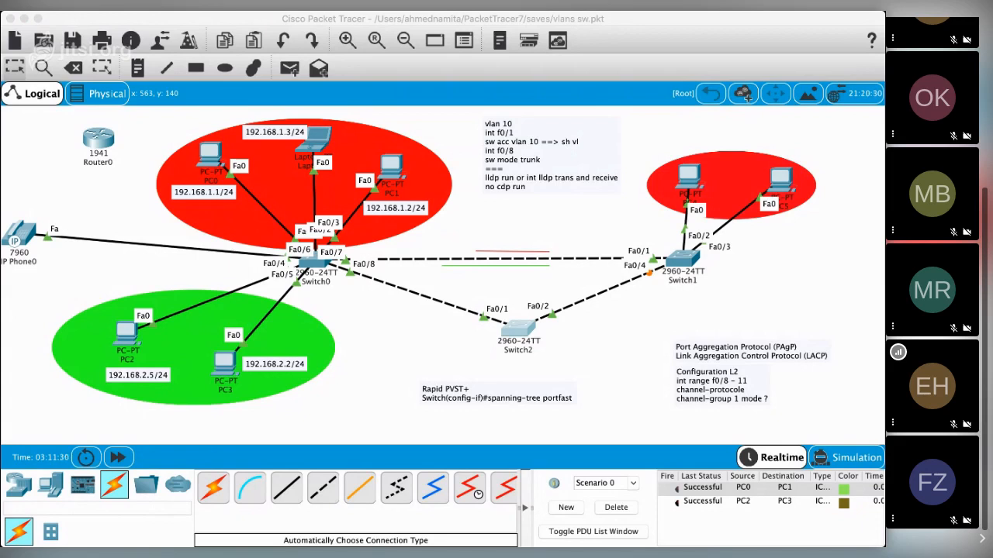
pyautogui.click(76, 491)
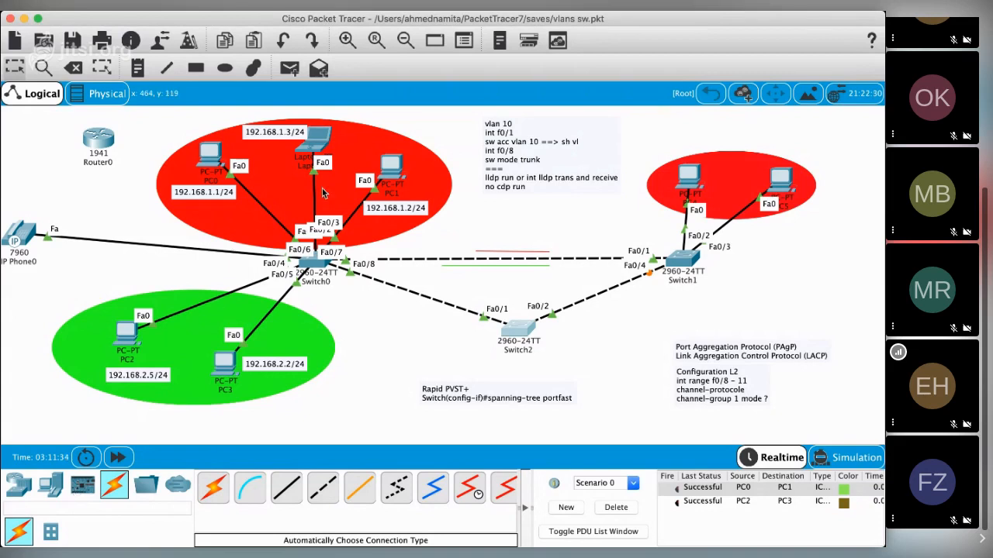
pyautogui.press('super+Tab')
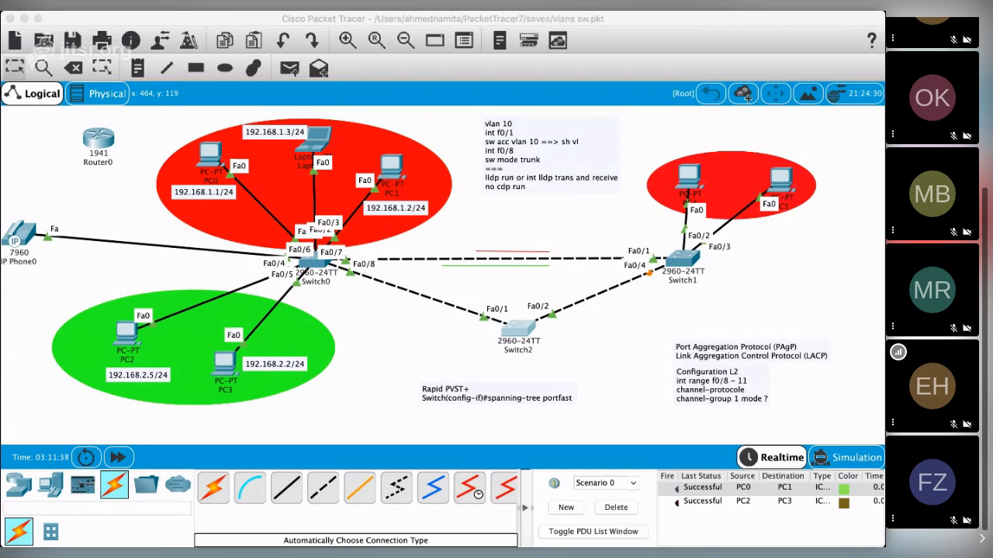
pyautogui.click(293, 213)
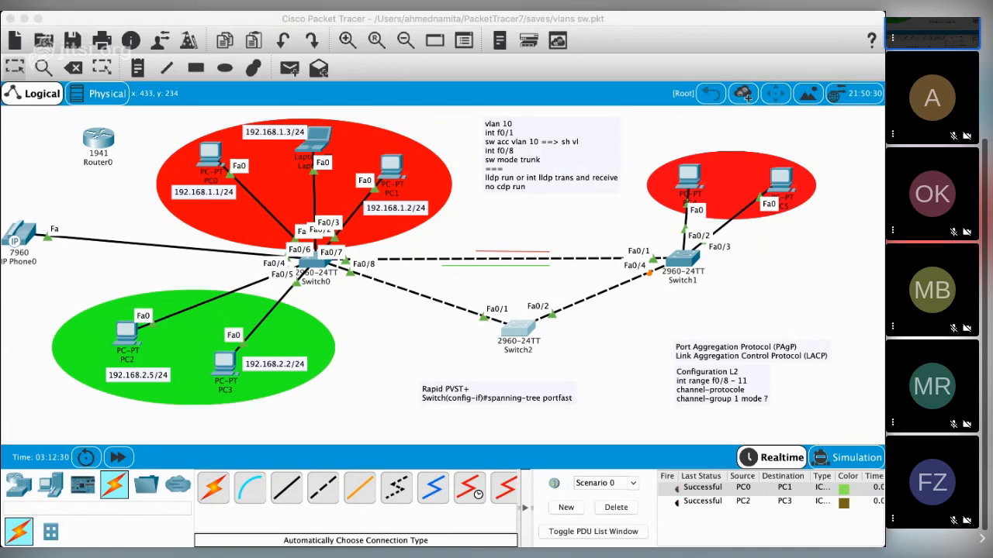
pyautogui.press('super+Tab')
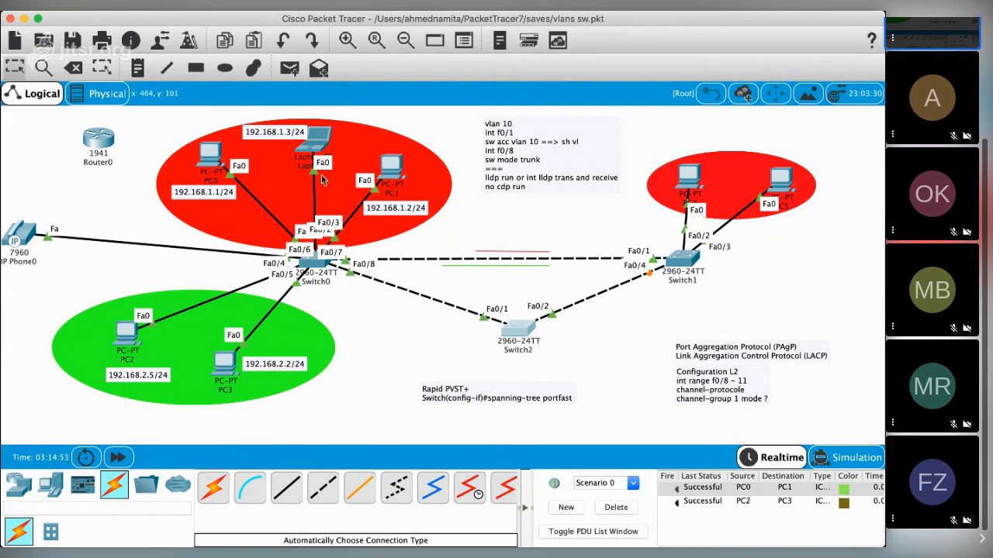
# Step: Add a note reading "vlan 10" inside the red ellipse above Switch0, and open Switch0
pyautogui.press('n')
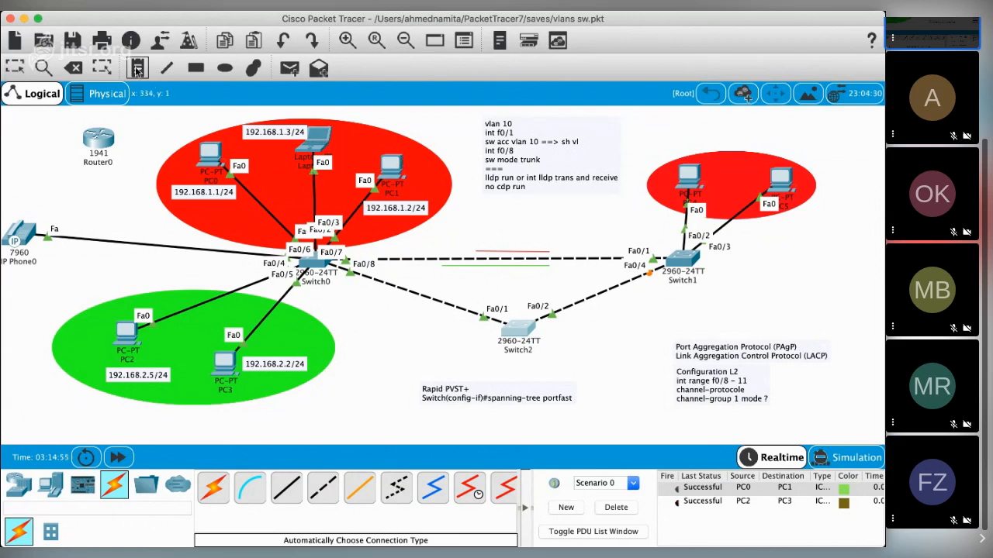
pyautogui.click(278, 200)
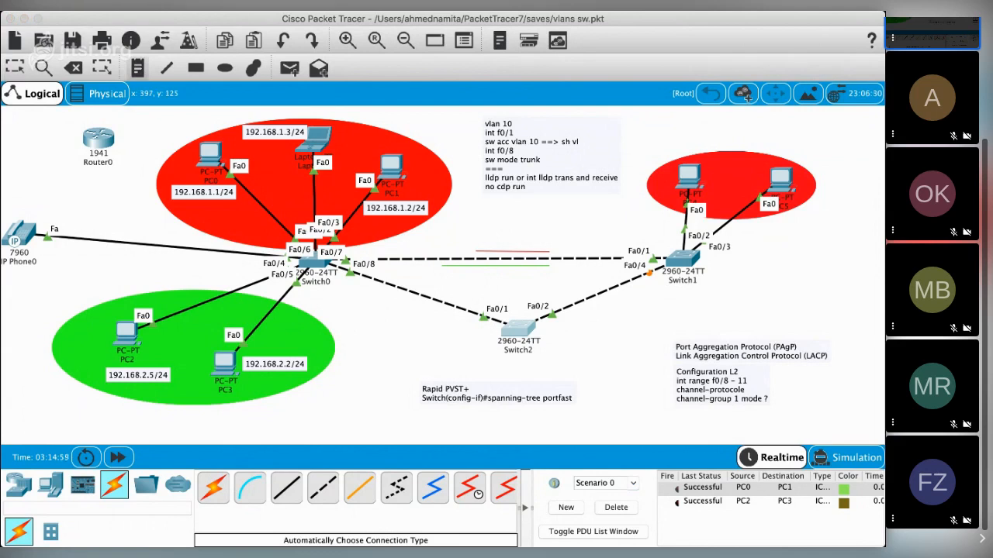
pyautogui.write('vlan 10')
pyautogui.click(417, 110)
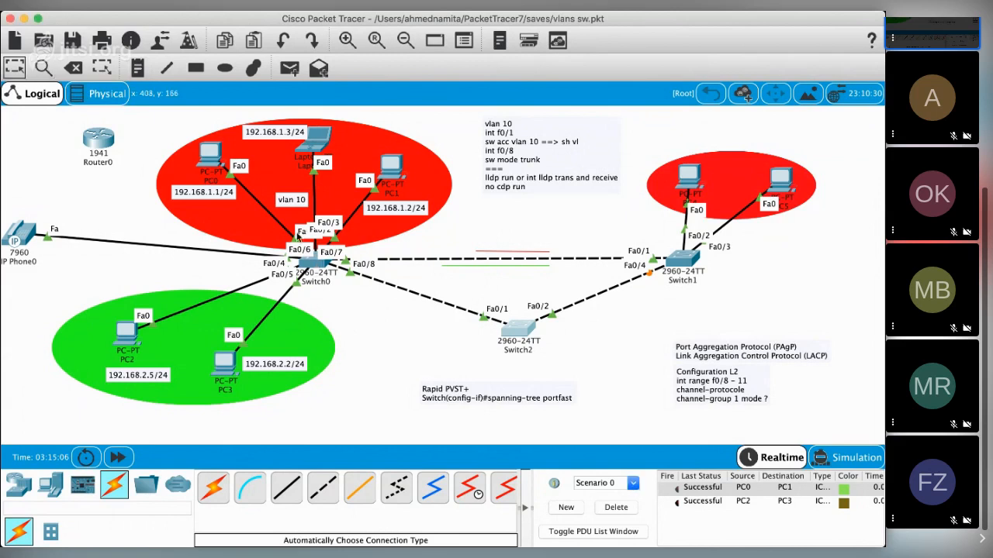
pyautogui.click(319, 269)
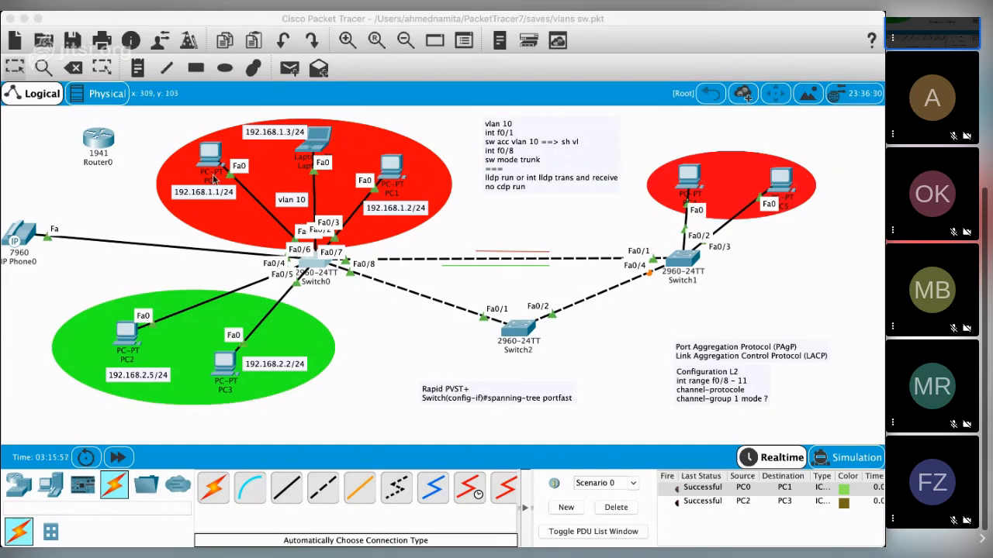
# Step: Move PC0, PC1 and Laptop0 slightly farther up from Switch0, and shift the red ellipse around them slightly up and left
pyautogui.moveTo(214, 180); pyautogui.dragTo(200, 164)
pyautogui.click(401, 176)
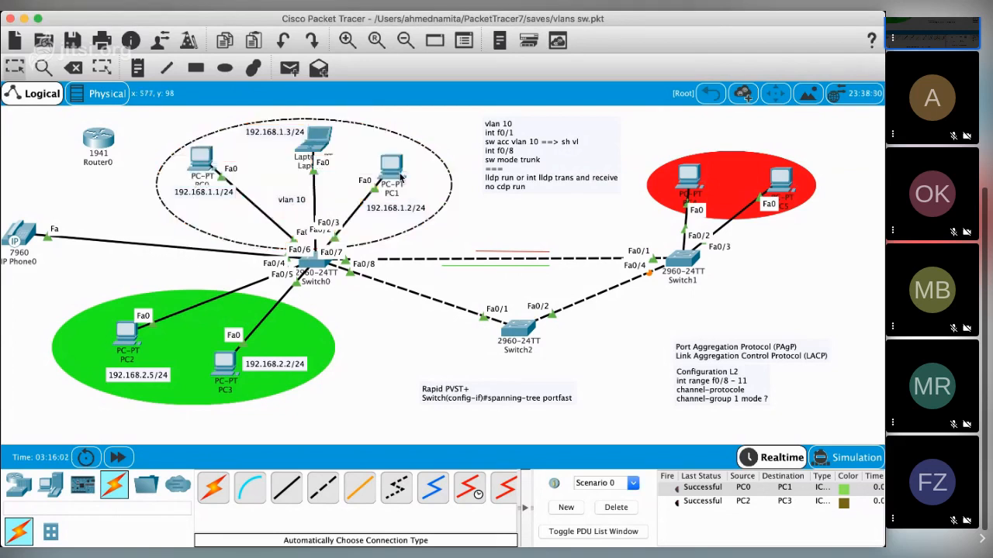
pyautogui.moveTo(401, 176)
pyautogui.mouseDown()
pyautogui.moveTo(393, 140)
pyautogui.moveTo(371, 157)
pyautogui.moveTo(429, 179)
pyautogui.moveTo(400, 159)
pyautogui.mouseUp()
pyautogui.click(424, 140)
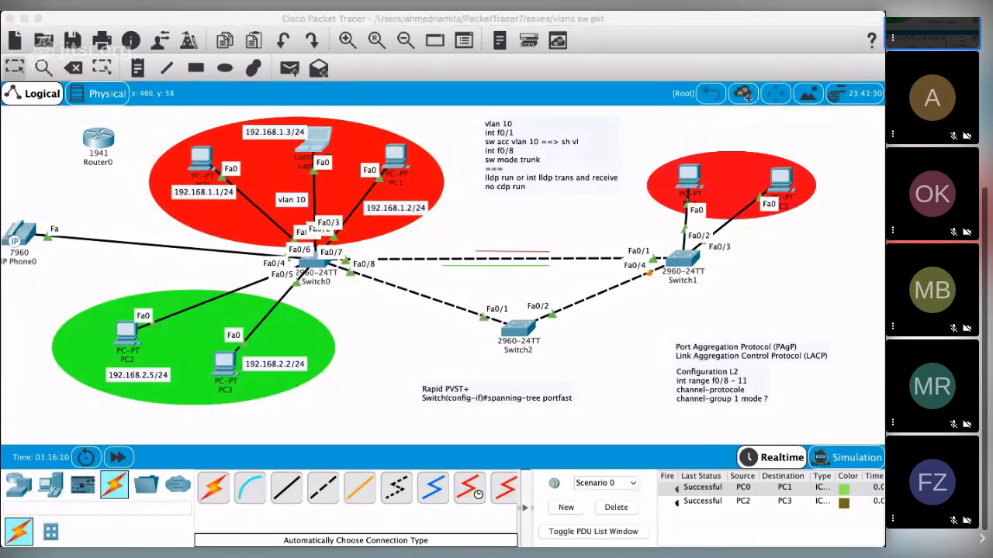
pyautogui.moveTo(318, 143)
pyautogui.mouseDown()
pyautogui.moveTo(306, 136)
pyautogui.moveTo(326, 137)
pyautogui.mouseUp()
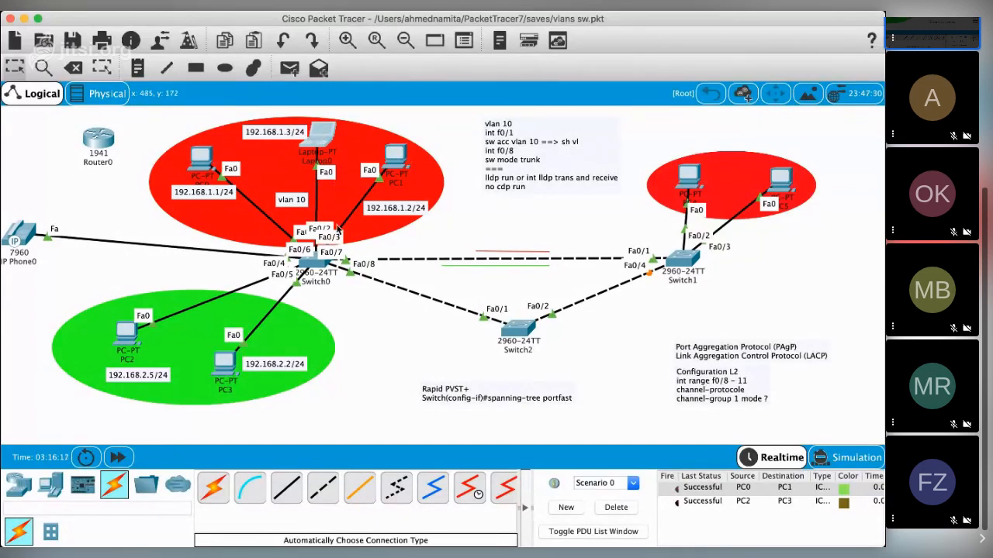
# Step: Open the device window of Switch0
pyautogui.click(318, 266)
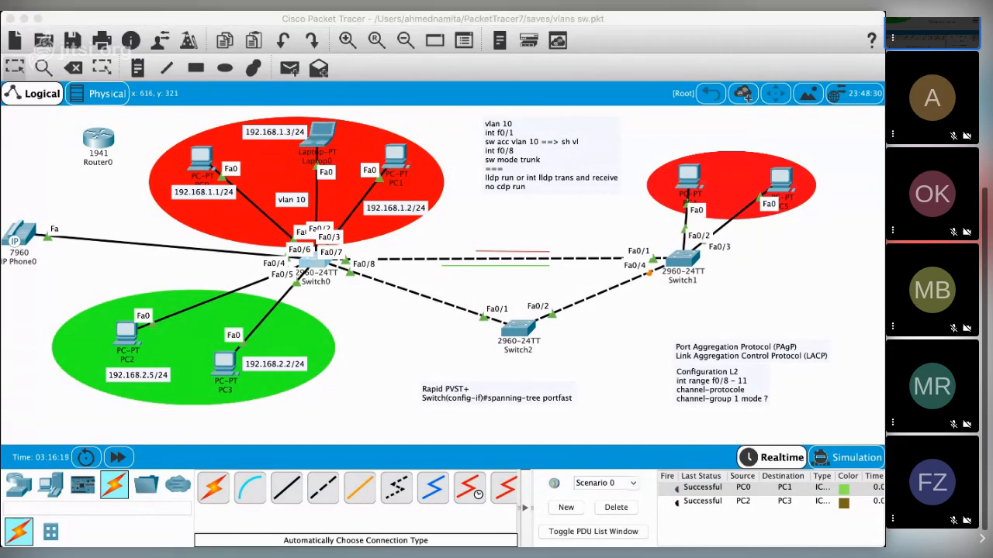
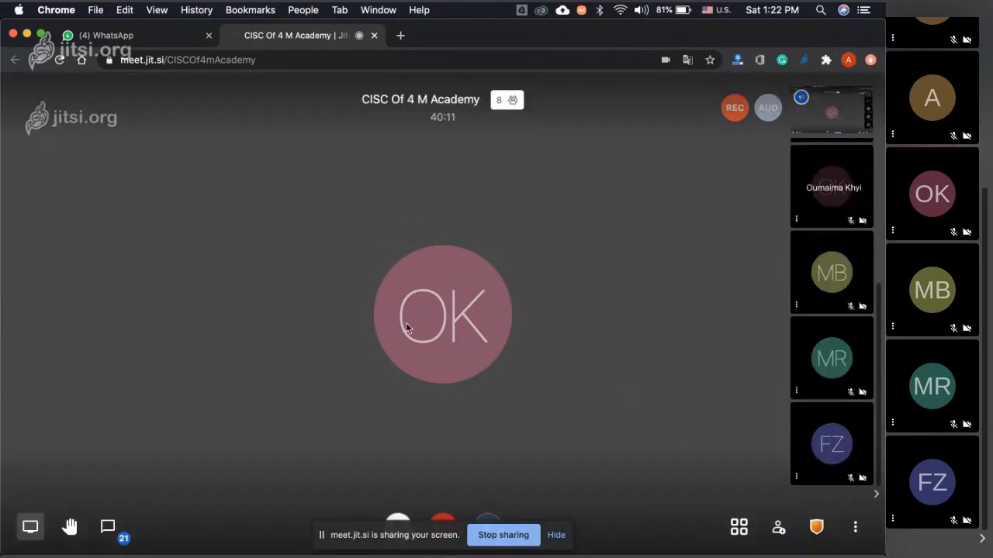
# Step: Check the participants' replies in the meeting chat, and return to Packet Tracer with Switch0's window in view
pyautogui.click(107, 528)
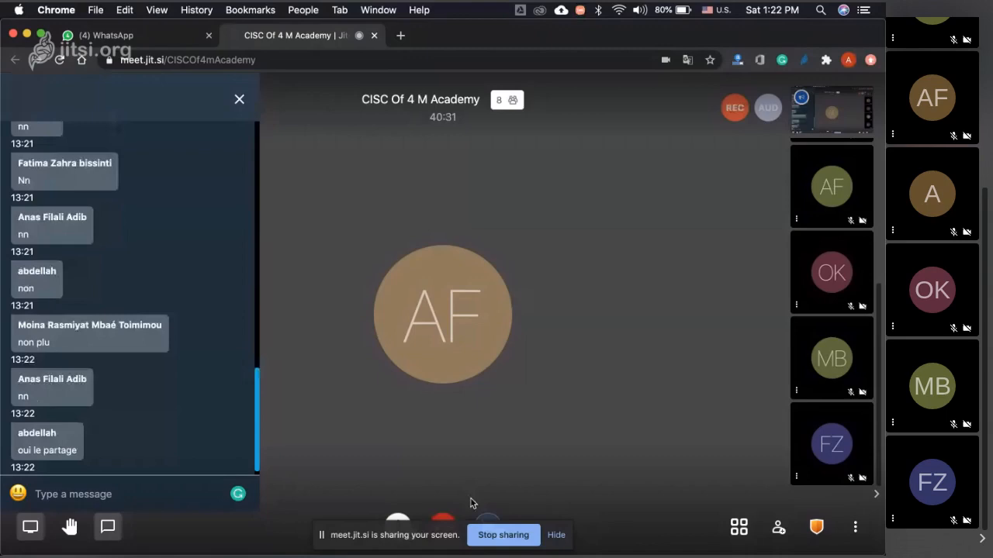
pyautogui.press('super+Tab')
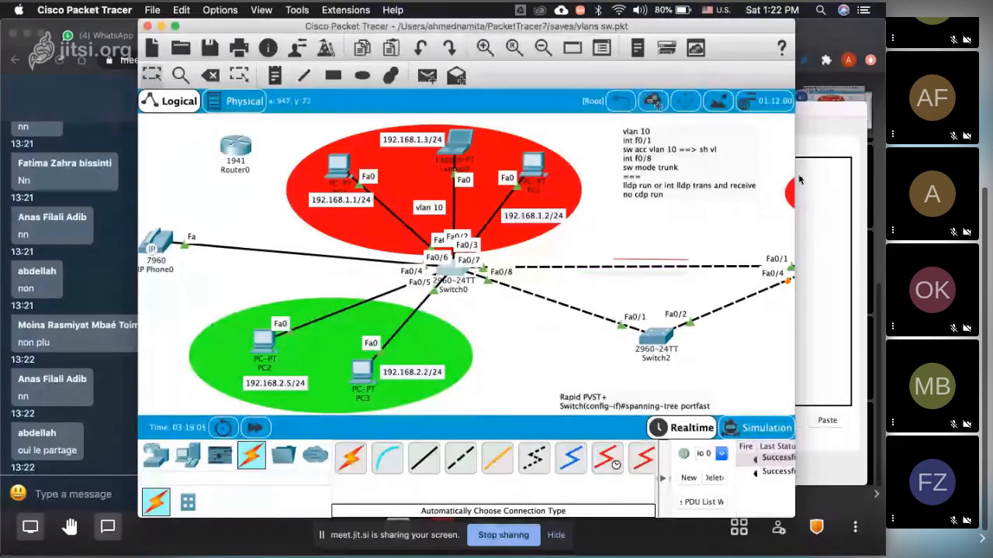
pyautogui.moveTo(801, 111); pyautogui.dragTo(704, 109)
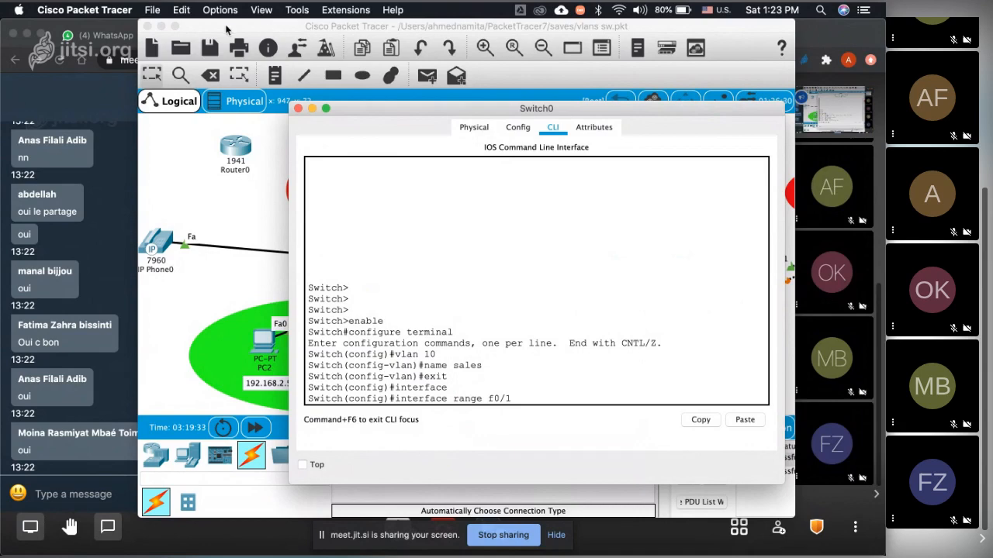
# Step: Make the Packet Tracer topology window full screen and reopen Switch0 from the topology
pyautogui.click(178, 28)
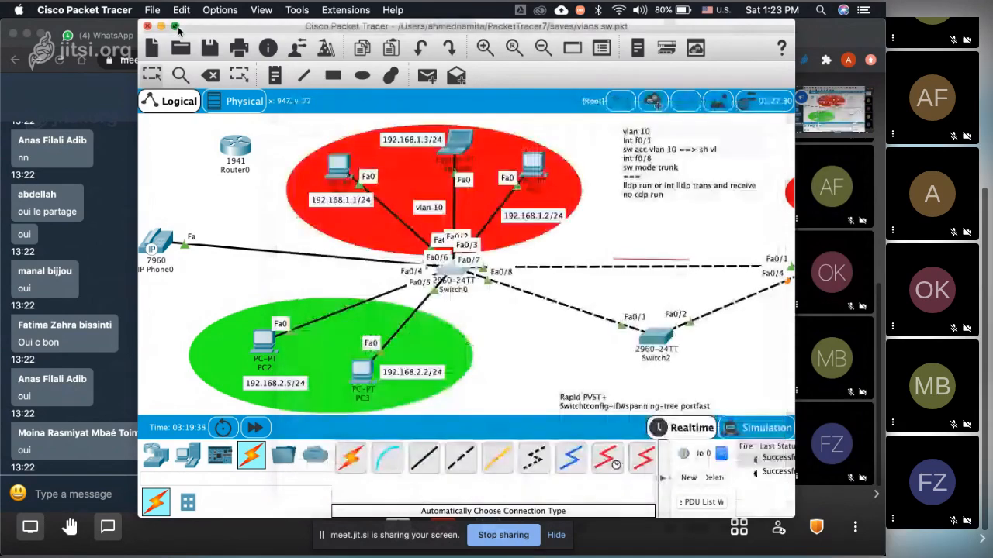
pyautogui.click(177, 28)
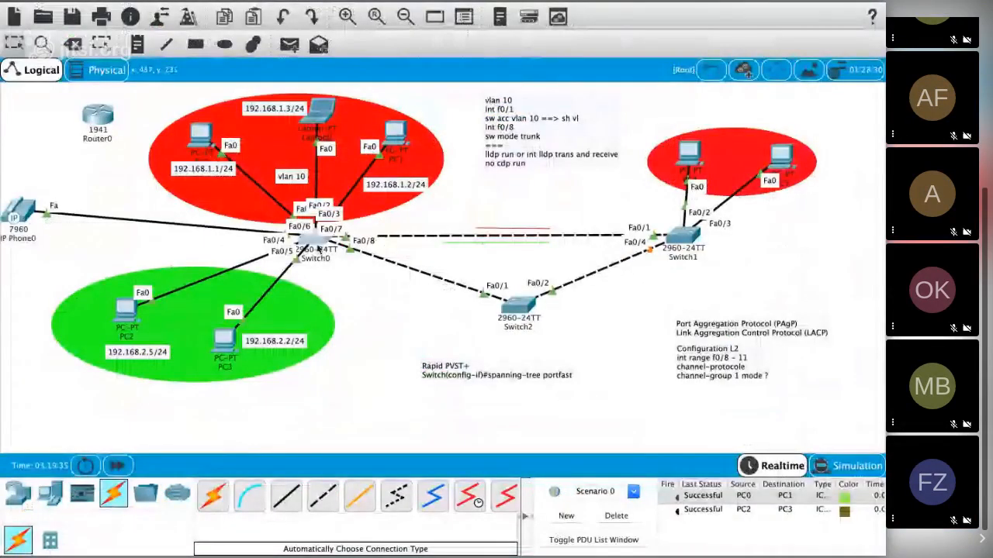
pyautogui.click(317, 248)
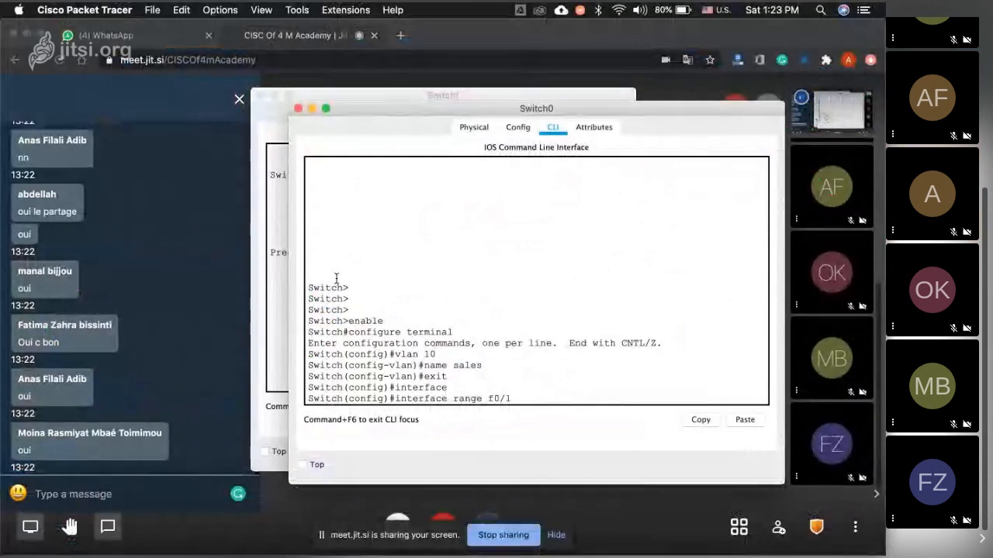
# Step: Close the Switch1 device window, leaving Switch0's command line open
pyautogui.click(532, 401)
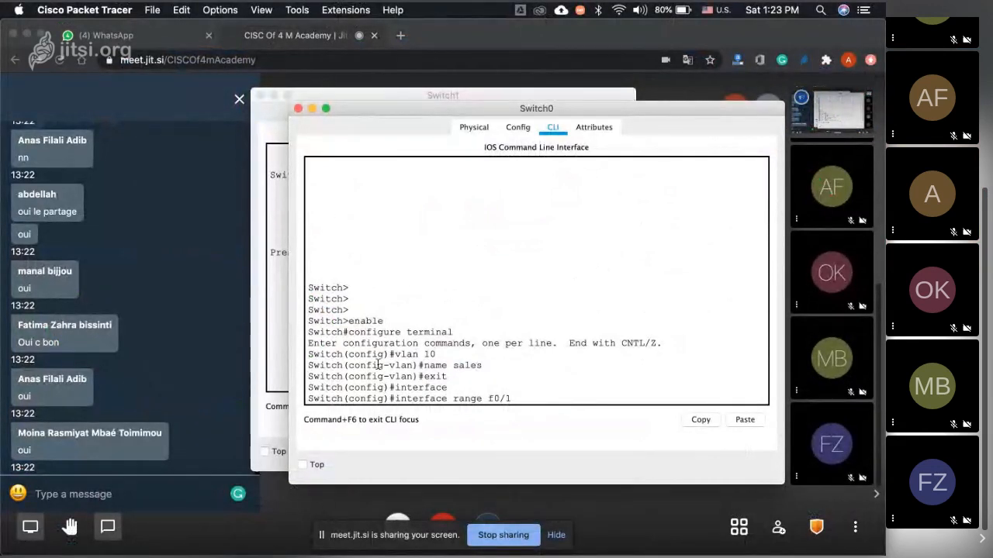
pyautogui.click(268, 124)
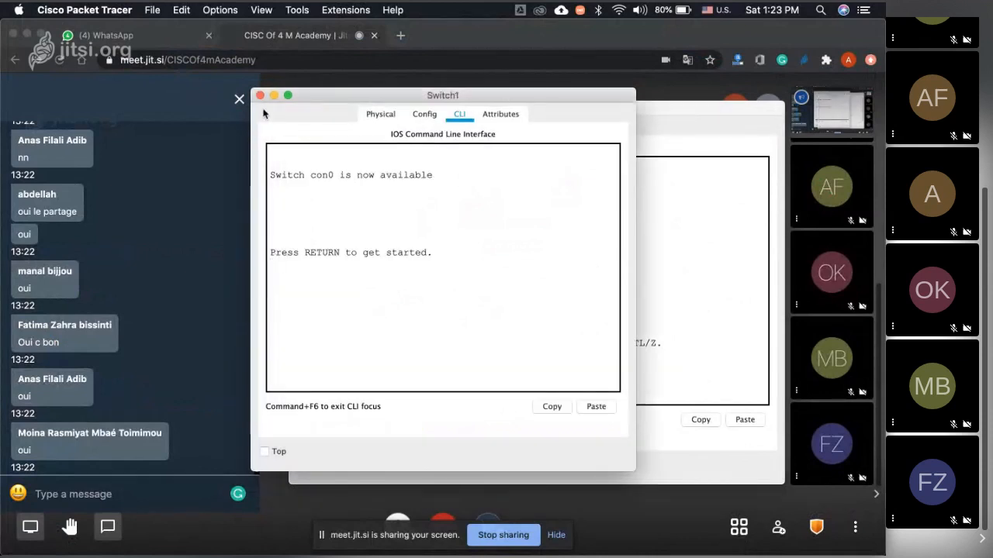
pyautogui.click(260, 95)
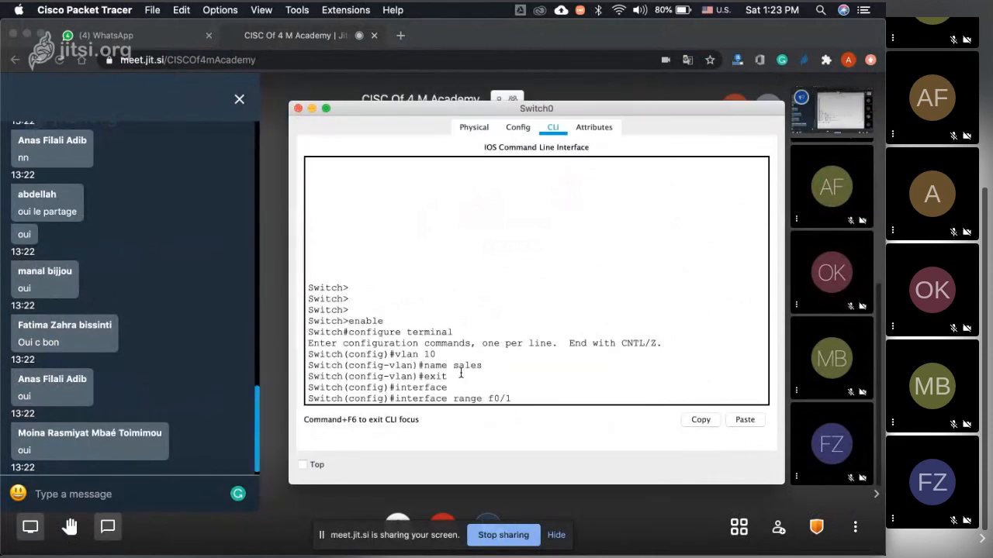
pyautogui.press('super+Tab')
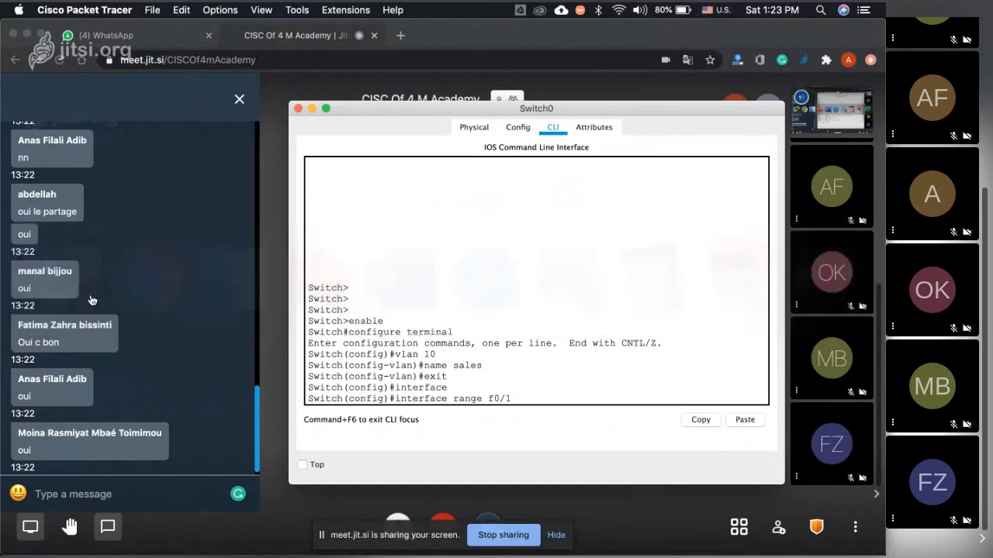
pyautogui.moveTo(565, 545)
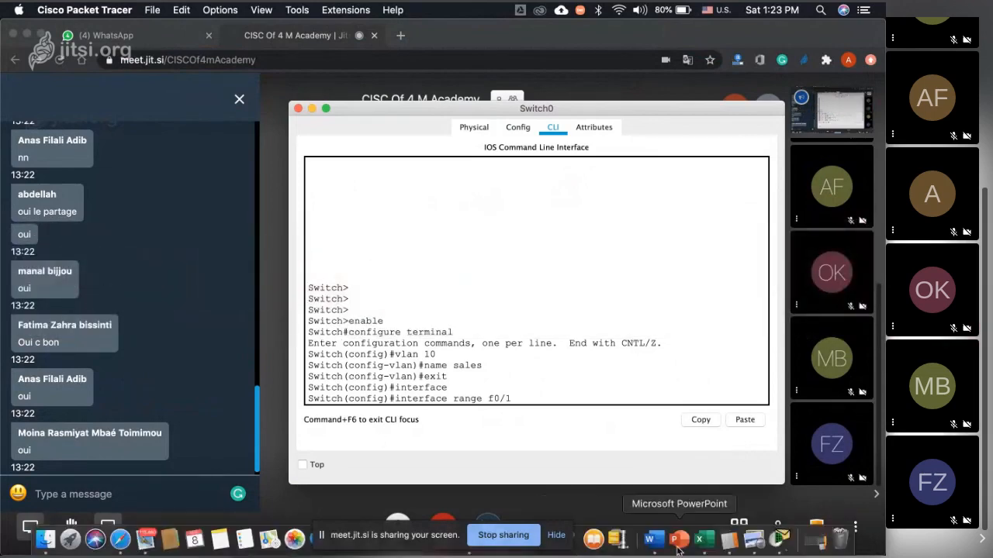
pyautogui.click(779, 542)
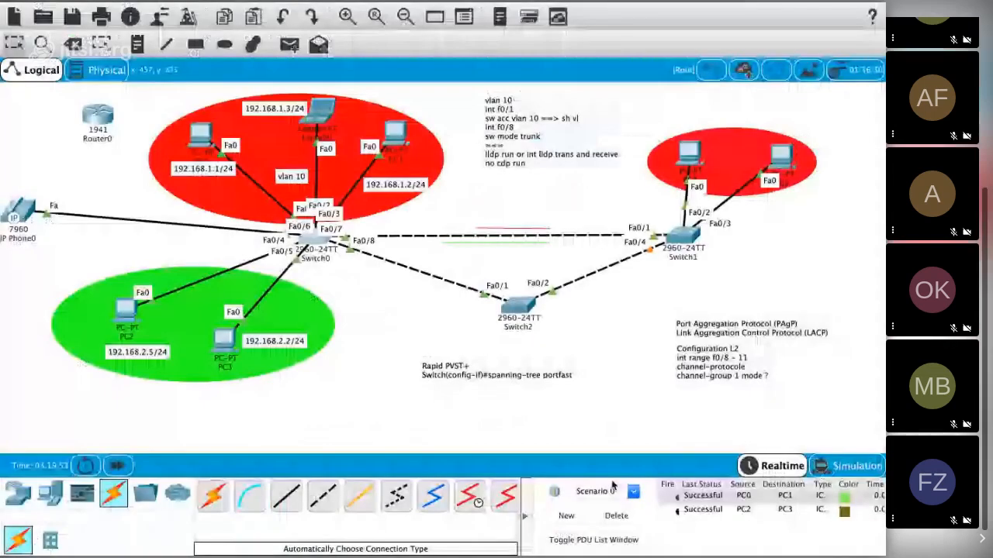
pyautogui.click(318, 241)
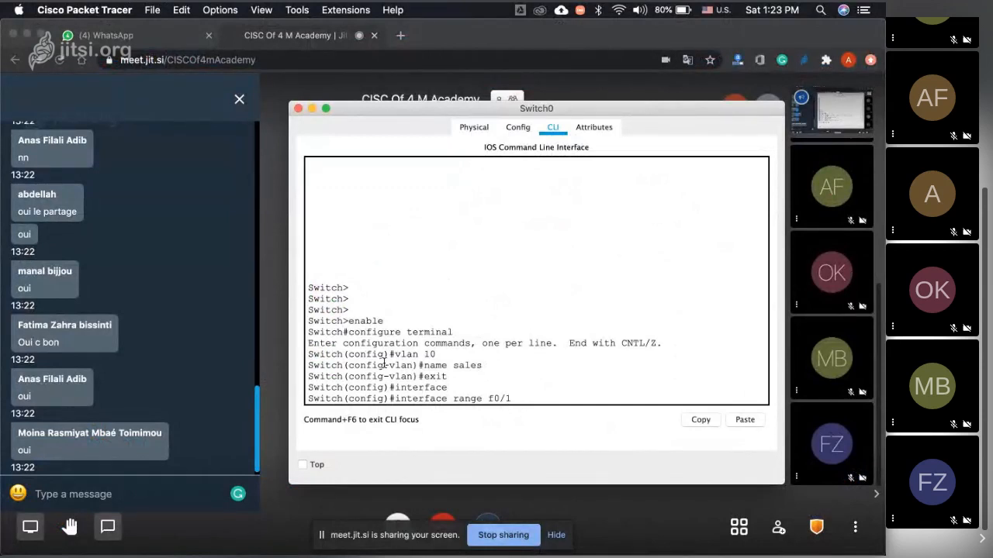
pyautogui.press('super+Tab')
pyautogui.moveTo(655, 553)
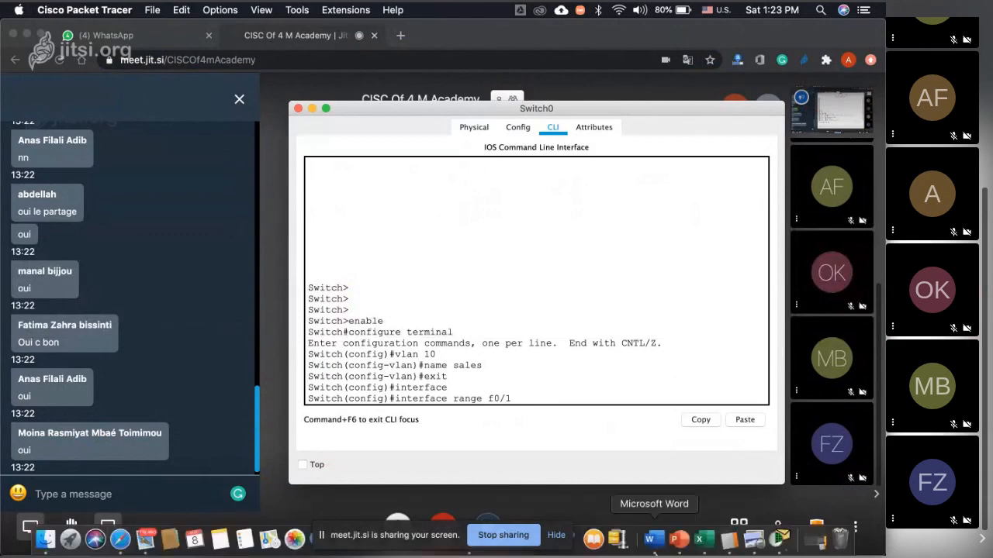
pyautogui.click(784, 546)
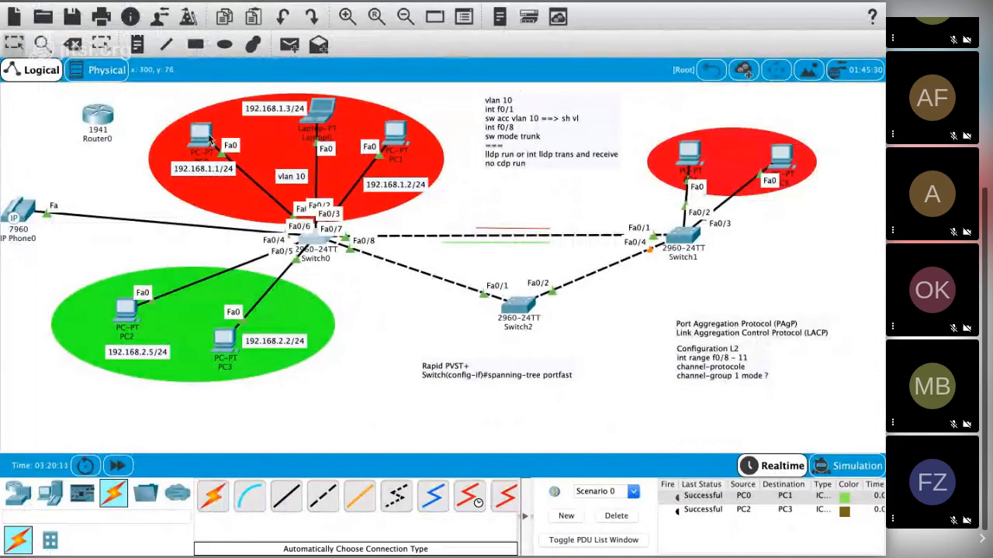
pyautogui.moveTo(209, 138)
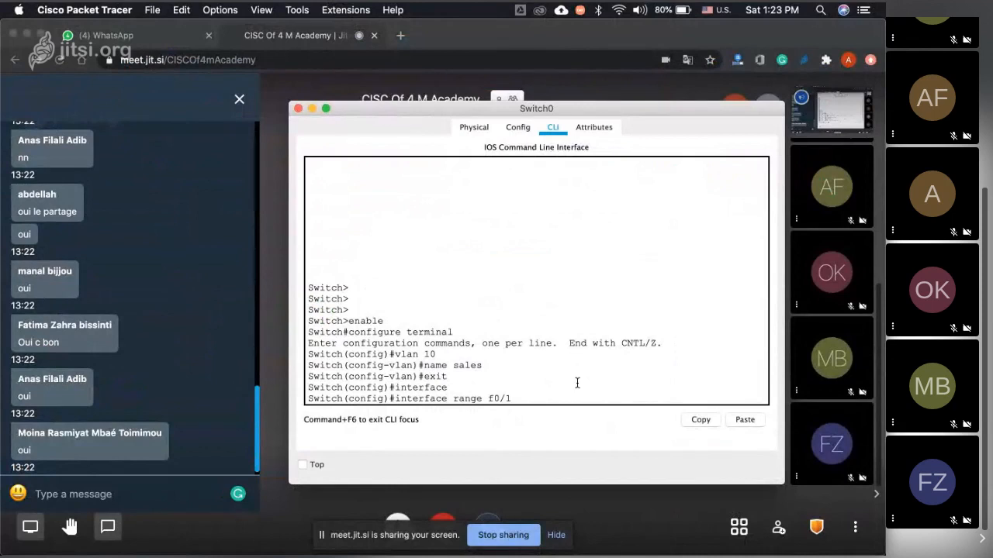
# Step: Keep Switch0's window always on top and place it over the topology so that the red and green PC groups stay visible
pyautogui.click(302, 465)
pyautogui.press('super+Tab')
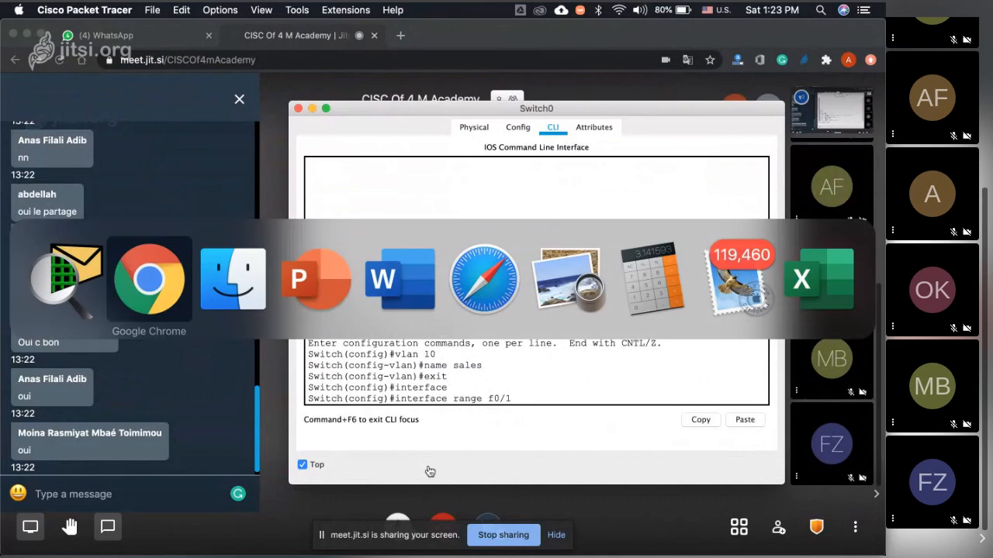
pyautogui.press('super+Tab')
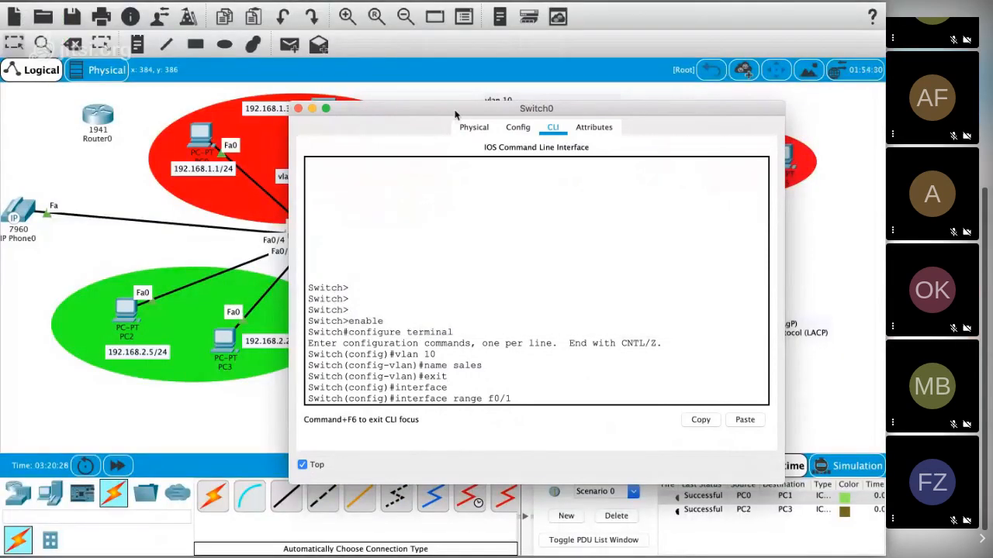
pyautogui.moveTo(454, 107); pyautogui.dragTo(543, 79)
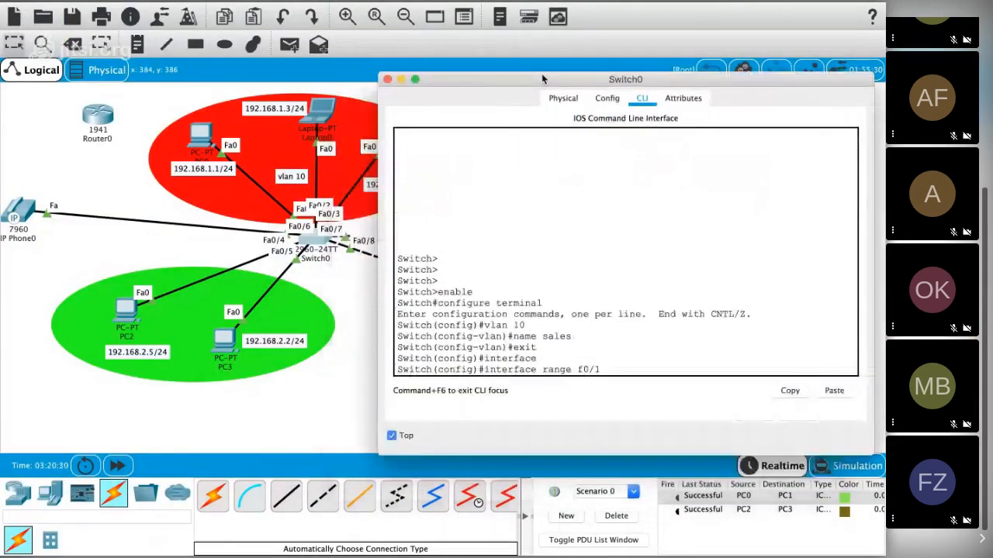
pyautogui.press('Return')
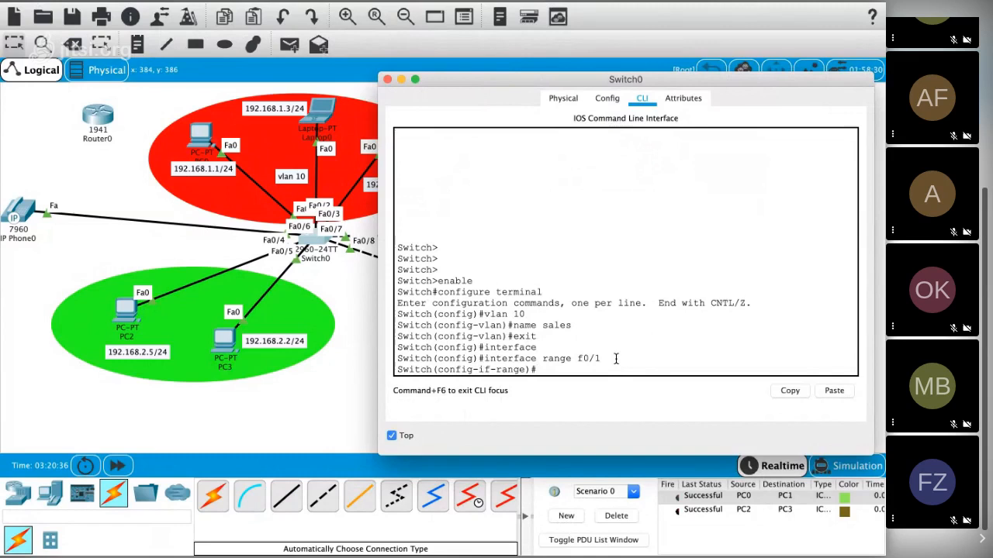
pyautogui.write('exit')
pyautogui.press('Return')
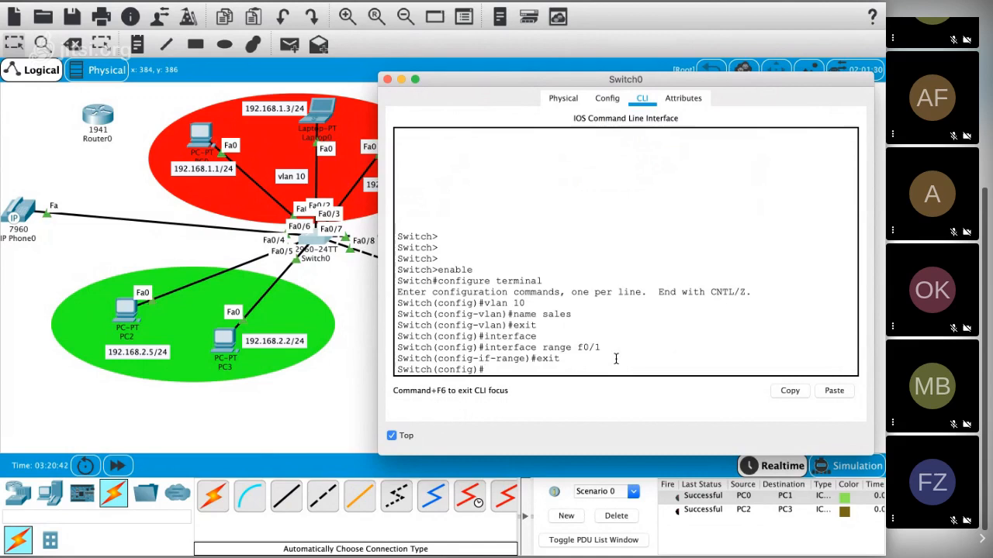
# Step: Write the command interface range f0/1 - 3 at Switch0's global configuration prompt
pyautogui.write('interf')
pyautogui.press('Tab')
pyautogui.write('r')
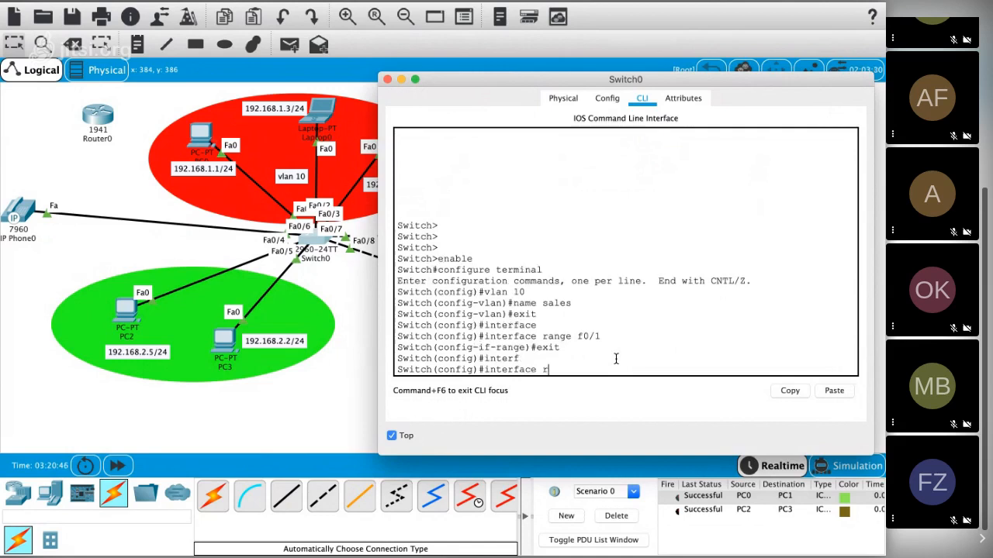
pyautogui.press('Tab')
pyautogui.write('f')
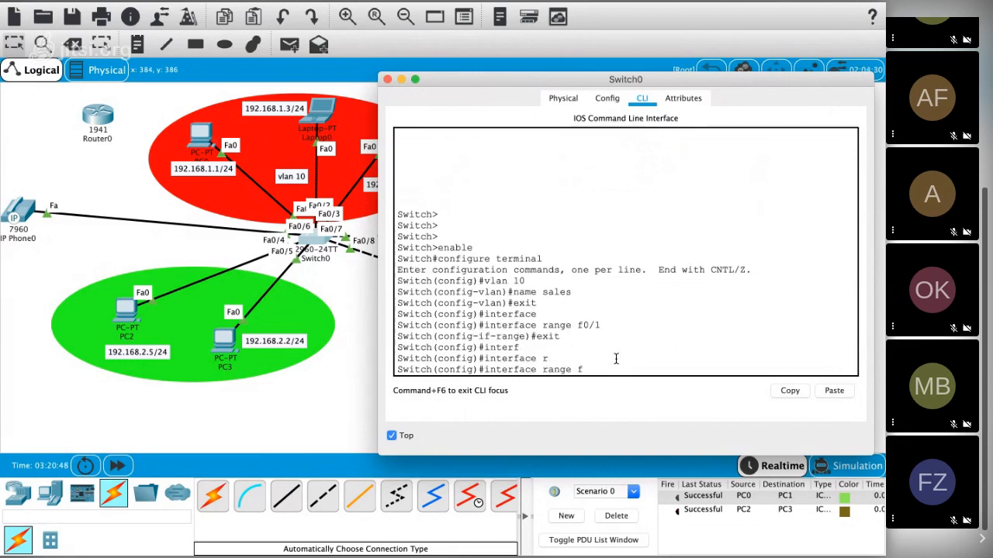
pyautogui.write('0/1 - 3')
# Step: Switch to Chrome to read the participants' answers in the meeting chat, and return to Switch0's command line
pyautogui.moveTo(594, 543)
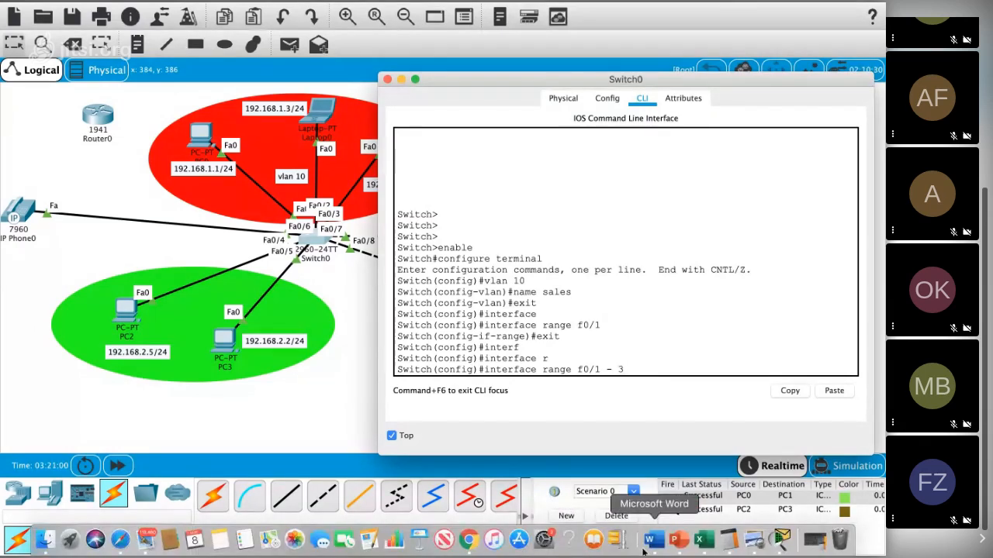
pyautogui.click(480, 546)
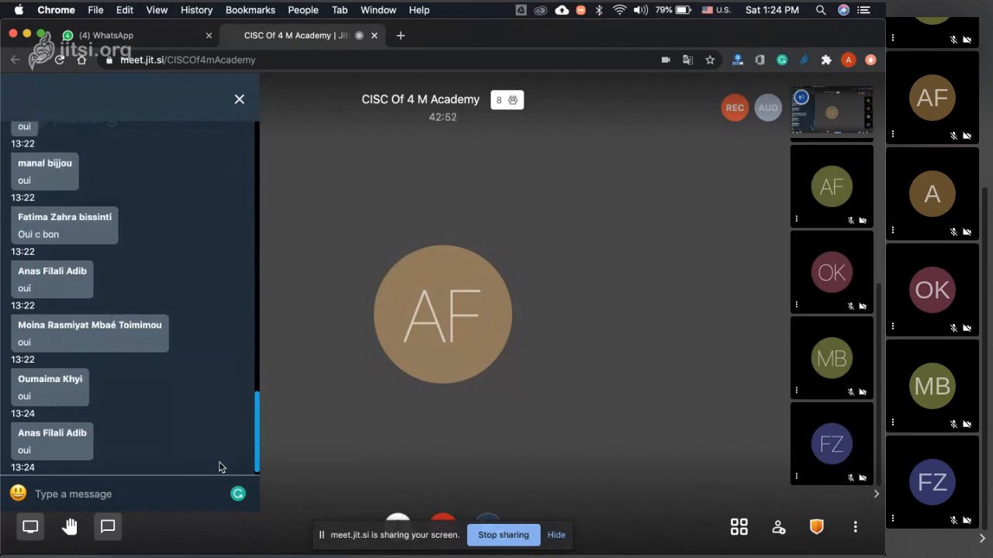
pyautogui.hotkey('ctrl', 'Right')
# Step: Submit the written interface range and assign its ports to VLAN 10 with switchport access vlan 10
pyautogui.press('Return')
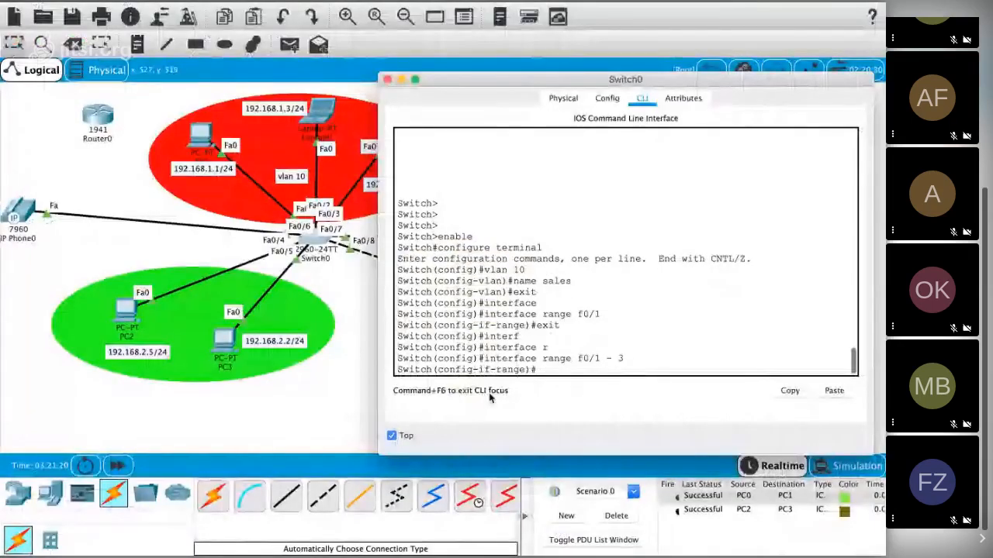
pyautogui.write('swi')
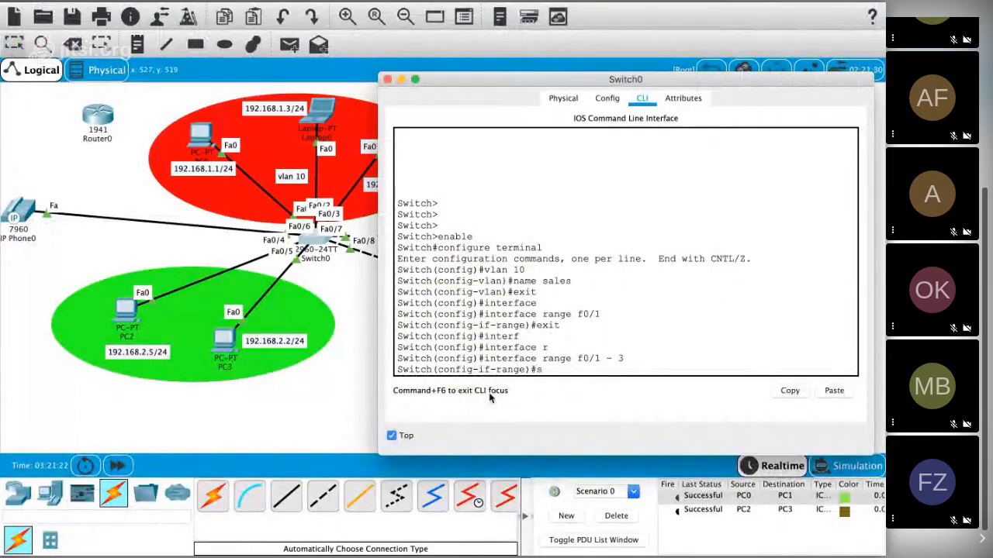
pyautogui.press('Tab')
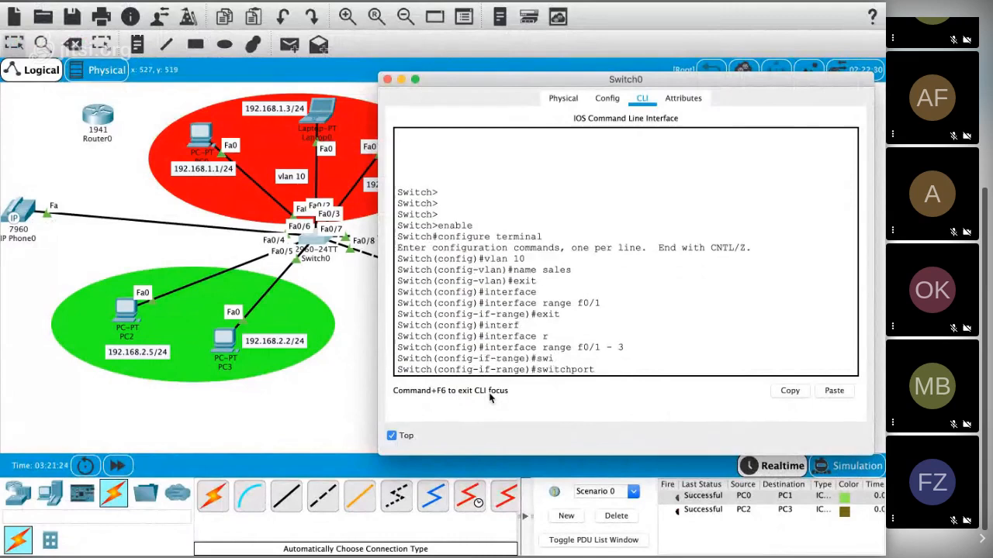
pyautogui.write('ac')
pyautogui.press('Tab')
pyautogui.write('vl')
pyautogui.press('Tab')
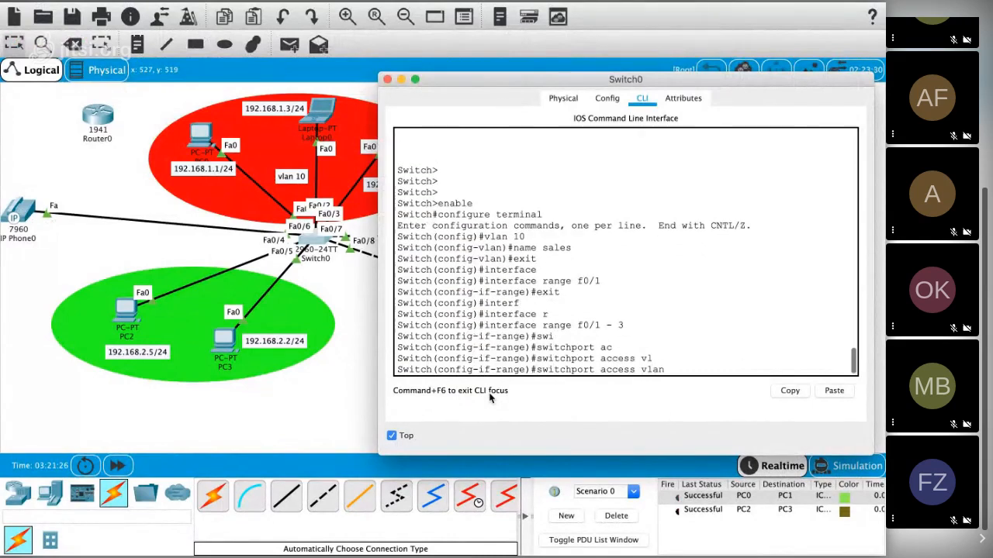
pyautogui.write('10')
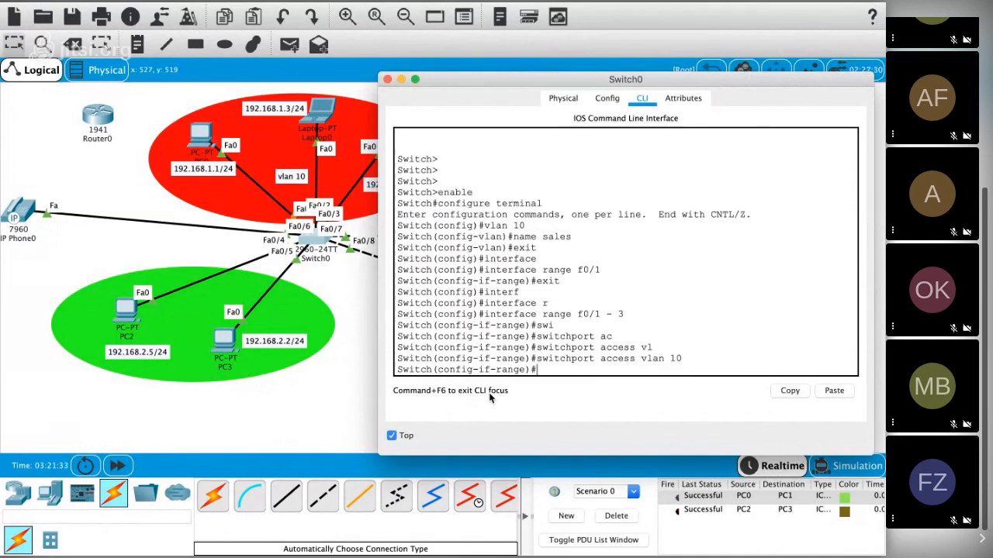
# Step: Display the VLAN summary with do show vlan br and highlight the VLAN 10 sales row
pyautogui.write('do show vlan br')
pyautogui.press('Return')
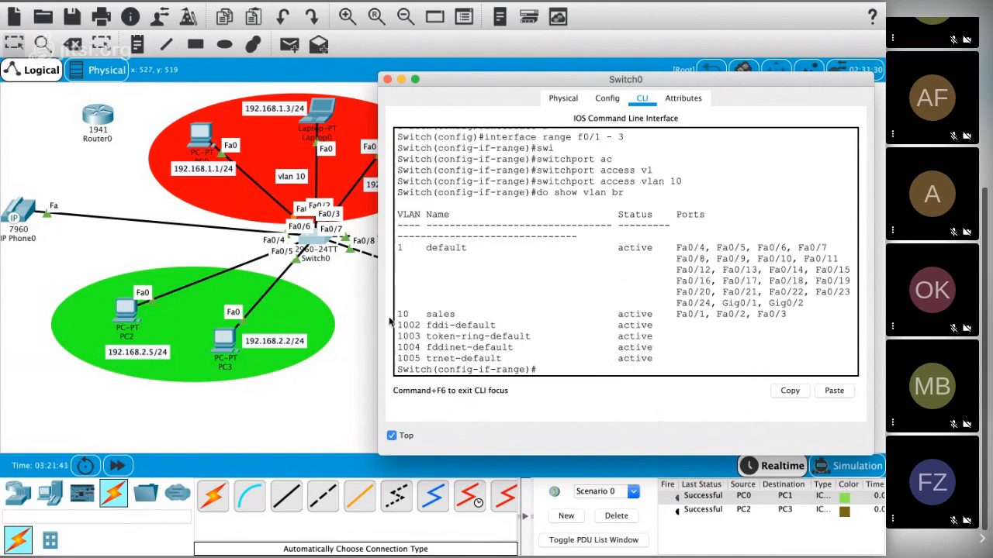
pyautogui.moveTo(399, 313); pyautogui.dragTo(801, 314)
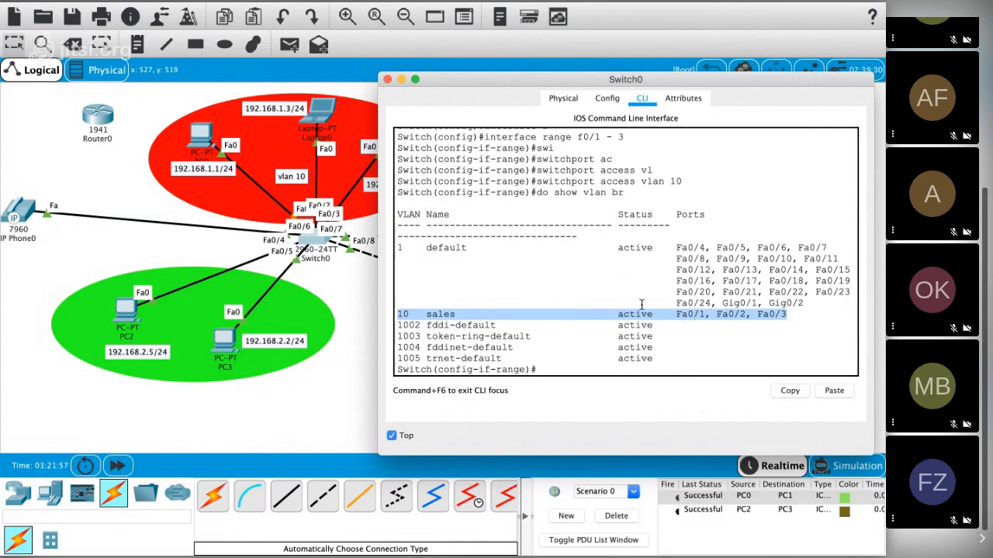
pyautogui.click(571, 369)
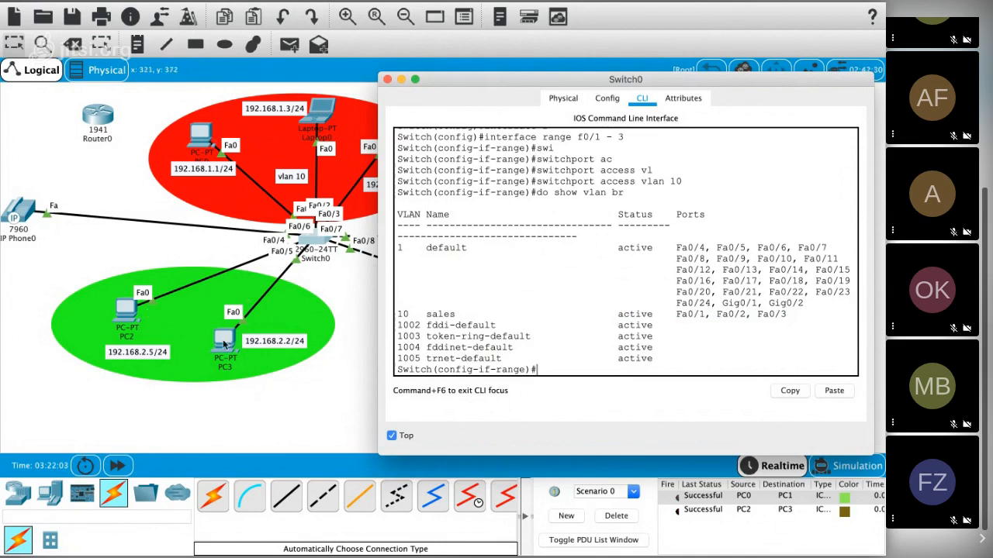
# Step: Shift PC3 and PC2 slightly within the green ellipse, away from Switch0
pyautogui.moveTo(223, 344); pyautogui.dragTo(223, 351)
pyautogui.moveTo(120, 316); pyautogui.dragTo(107, 323)
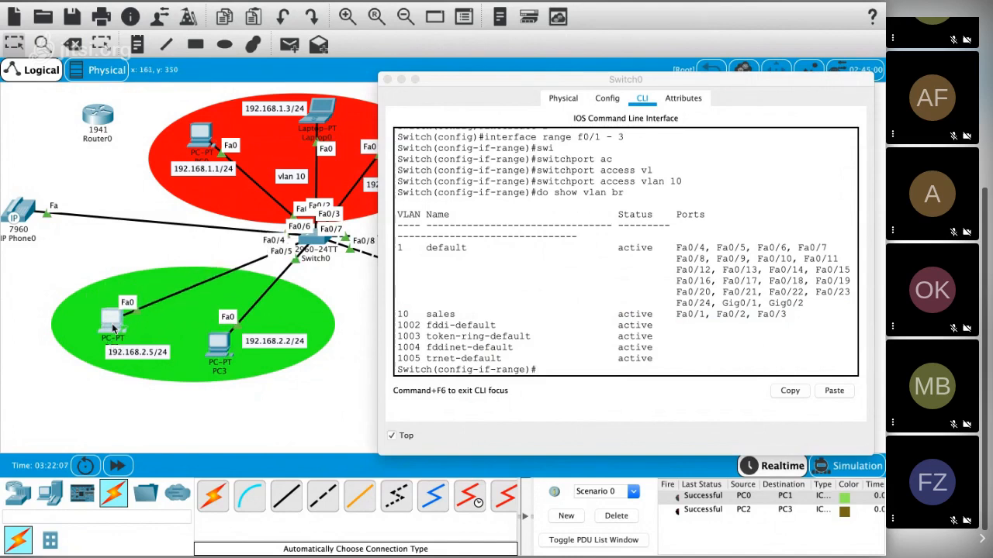
# Step: Exit the interface range mode on Switch0 back to global configuration mode
pyautogui.click(552, 370)
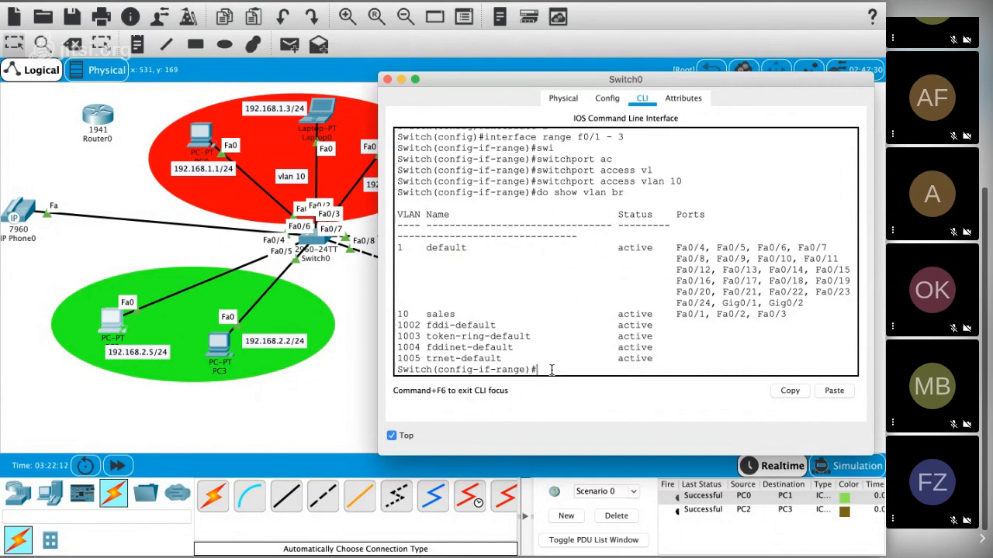
pyautogui.write('exit')
pyautogui.press('Return')
# Step: Try to enter configuration of ports 5 and 6 with interface f0/5 - 6
pyautogui.write('int')
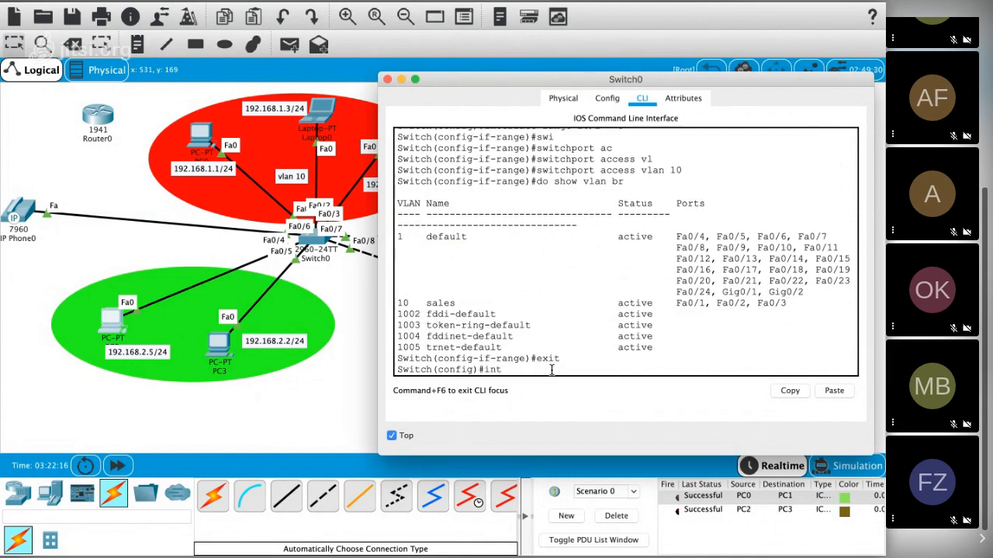
pyautogui.press('Tab')
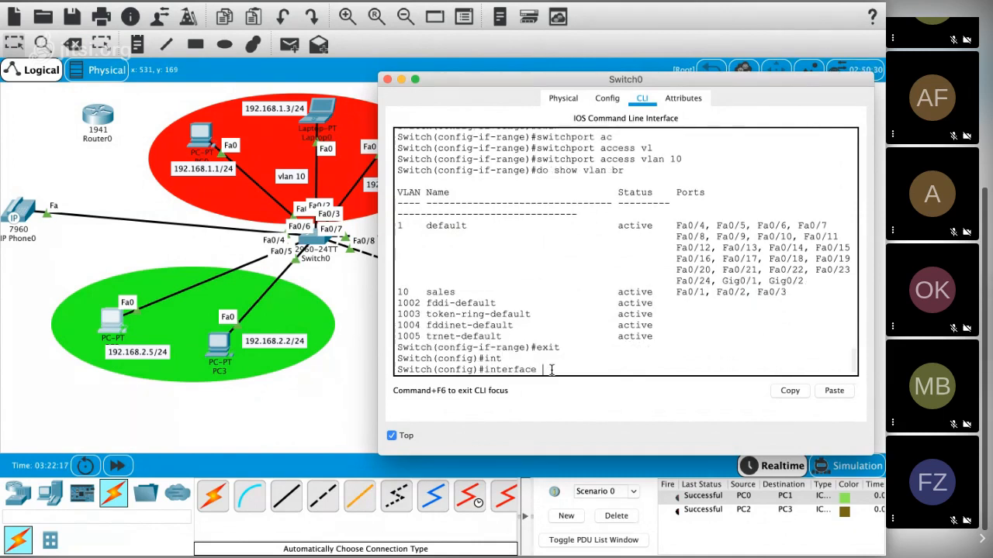
pyautogui.write('f0/5 - 6')
pyautogui.press('Return')
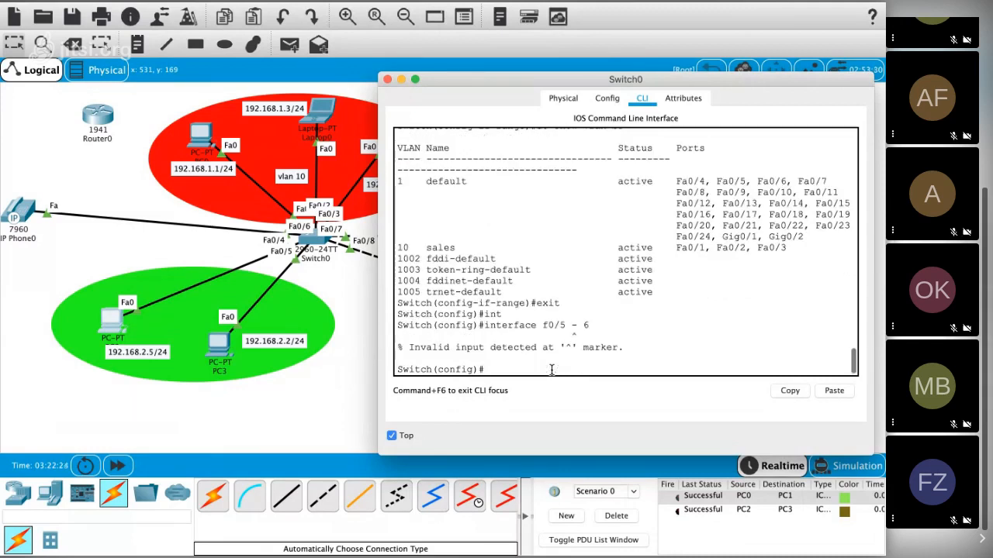
# Step: Recall the last command, correct it to interface range f0/5 - 6, and run it
pyautogui.press('Up')
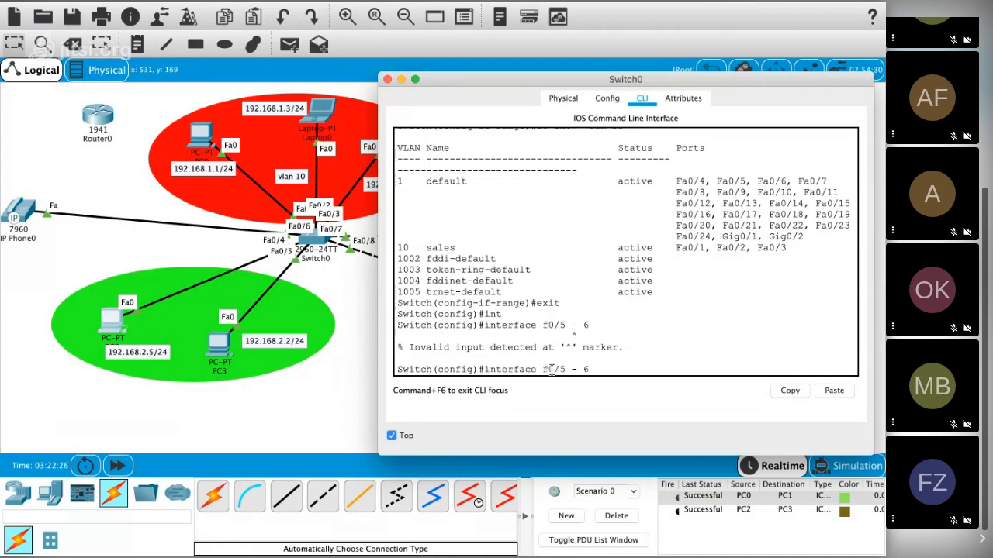
pyautogui.press('Left')
pyautogui.press('Left')
pyautogui.press('Left')
pyautogui.press('Left')
pyautogui.press('Left')
pyautogui.press('Left')
pyautogui.write('range')
pyautogui.press('Return')
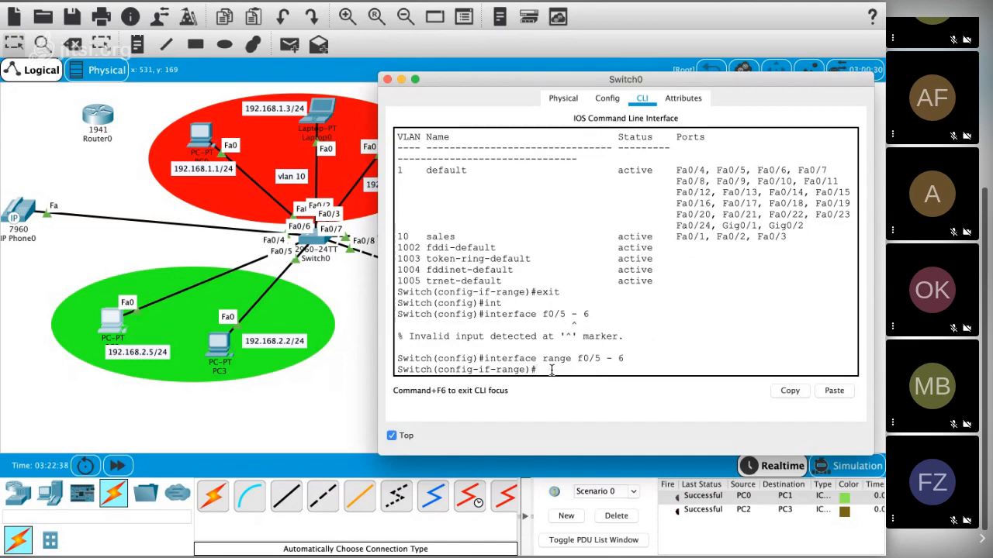
# Step: Assign the selected port range to VLAN 20 with switchport access vlan 20
pyautogui.scroll(-1, 551, 370)
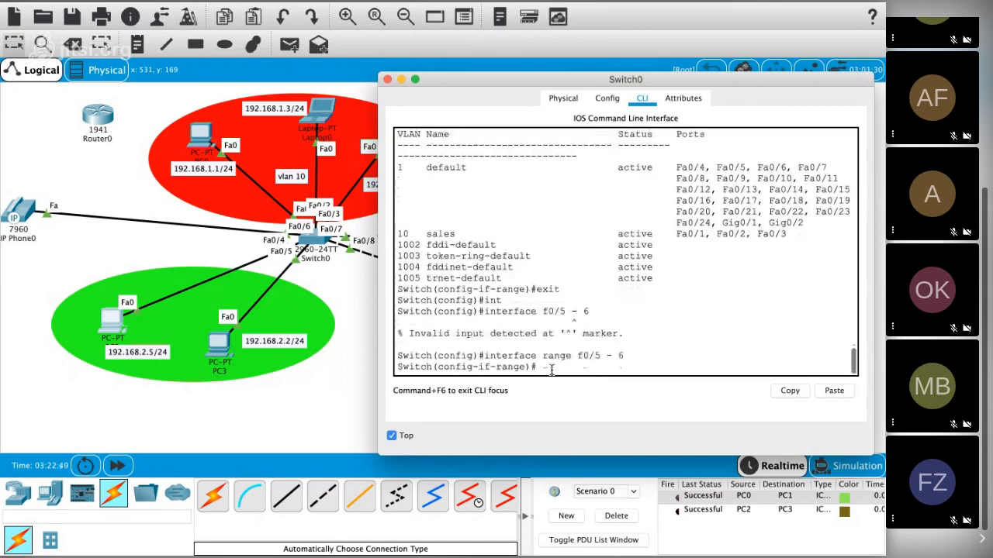
pyautogui.write('sw')
pyautogui.press('Tab')
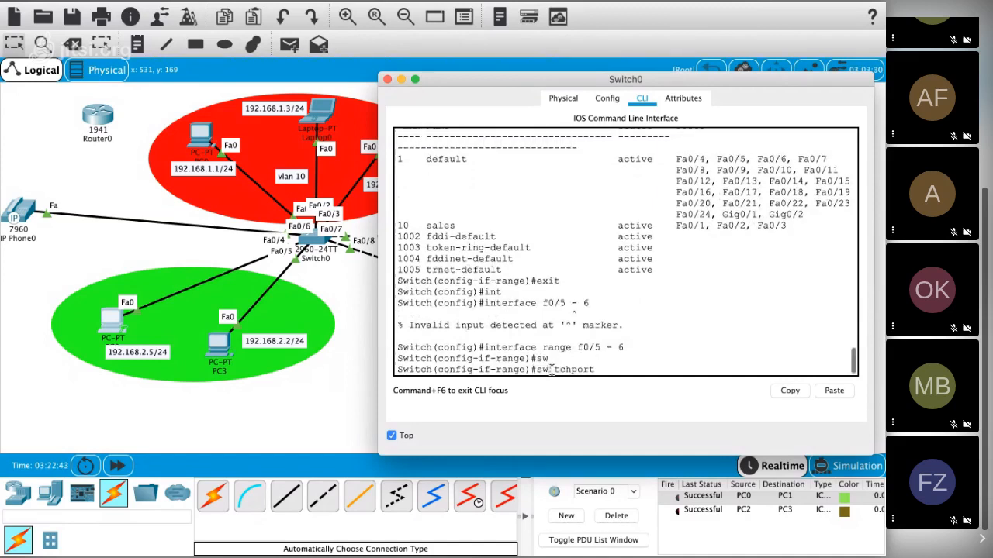
pyautogui.write('ac')
pyautogui.press('Tab')
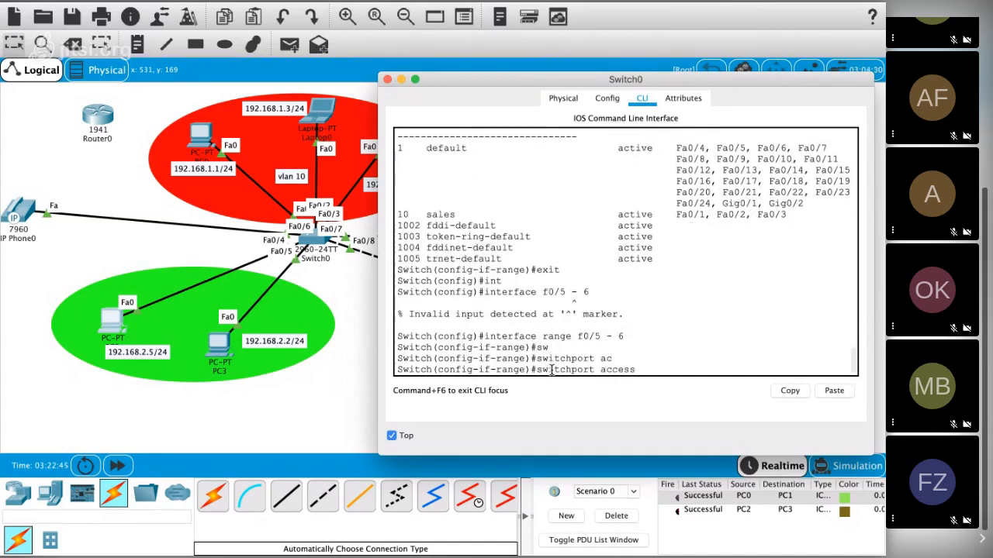
pyautogui.write('vlan 20')
pyautogui.press('Return')
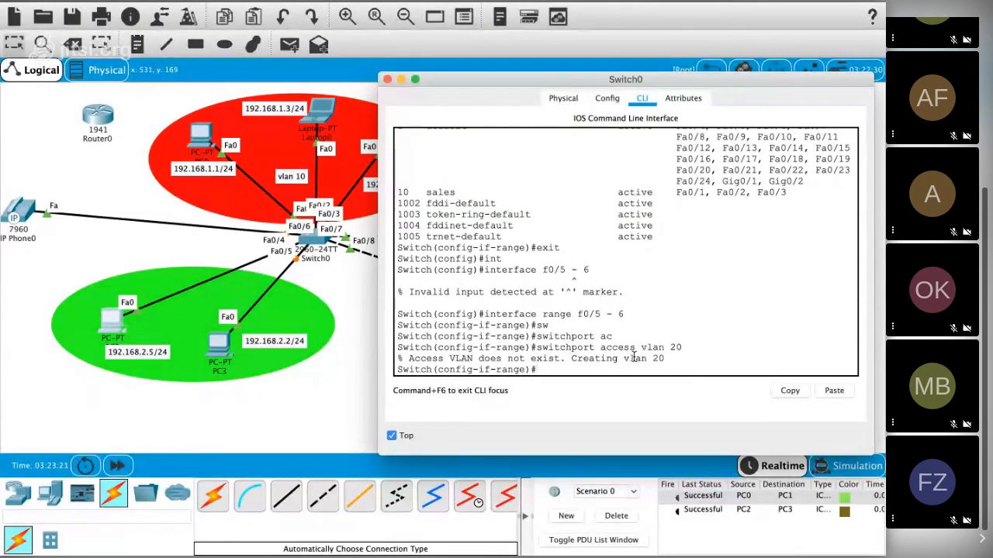
# Step: Display the VLAN table with do sh vlan and highlight VLAN 20's number, name and ports
pyautogui.write('do sh vla')
pyautogui.press('Return')
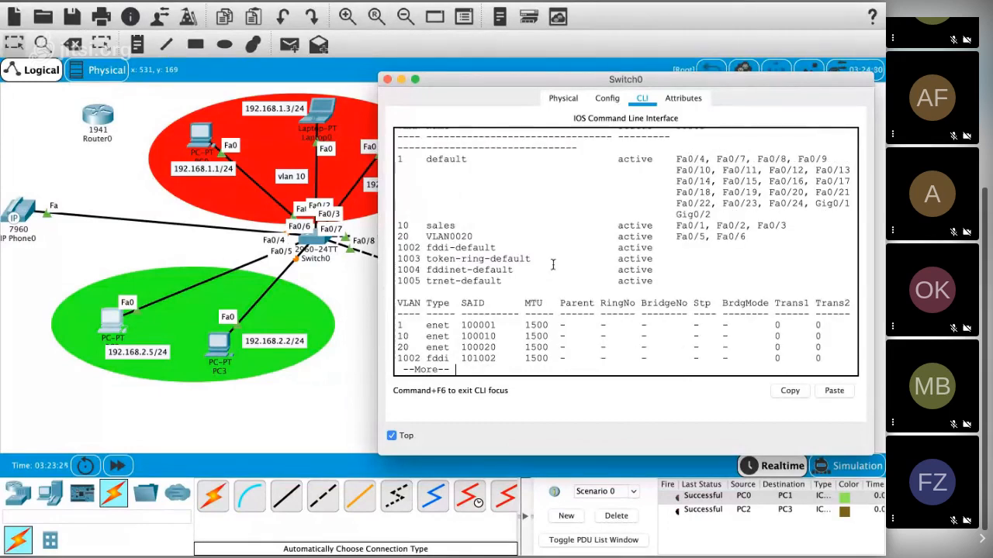
pyautogui.moveTo(785, 226); pyautogui.dragTo(678, 236)
pyautogui.click(746, 237)
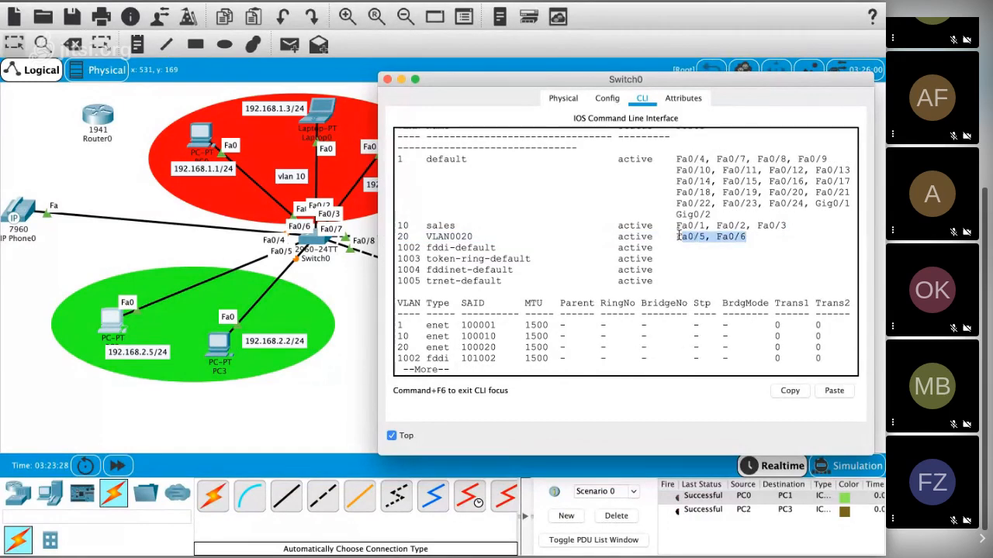
pyautogui.moveTo(426, 236); pyautogui.dragTo(474, 237)
pyautogui.click(411, 235)
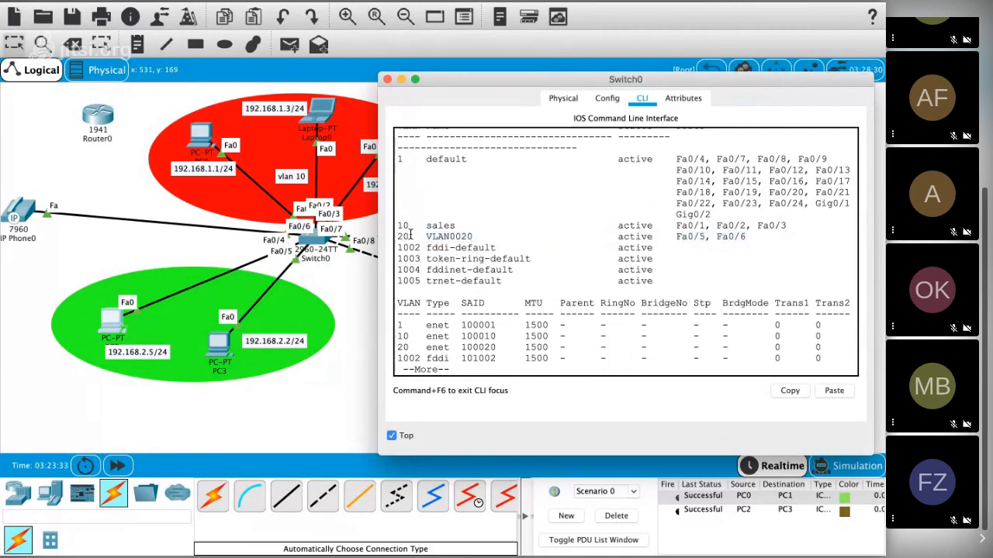
pyautogui.doubleClick(404, 235)
pyautogui.moveTo(426, 236); pyautogui.dragTo(476, 237)
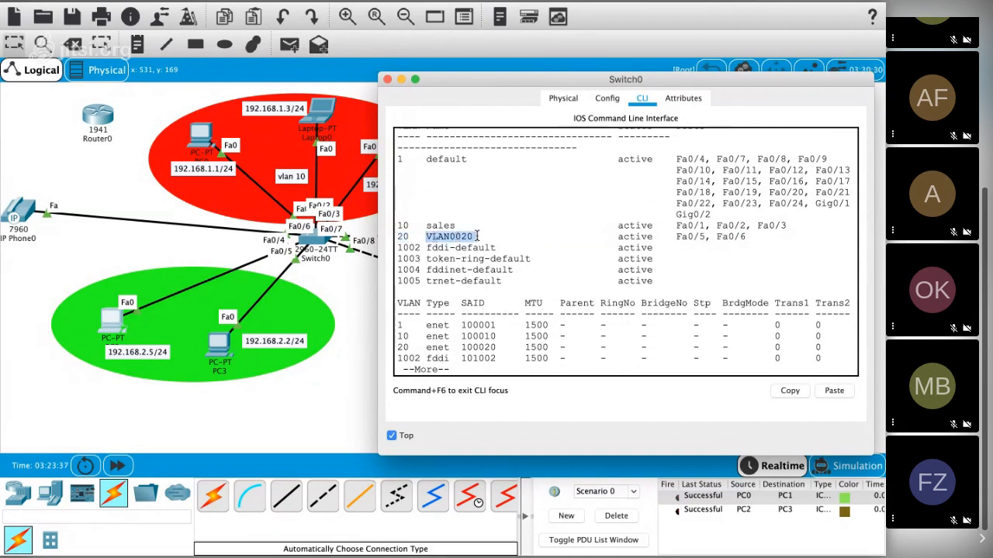
pyautogui.click(475, 258)
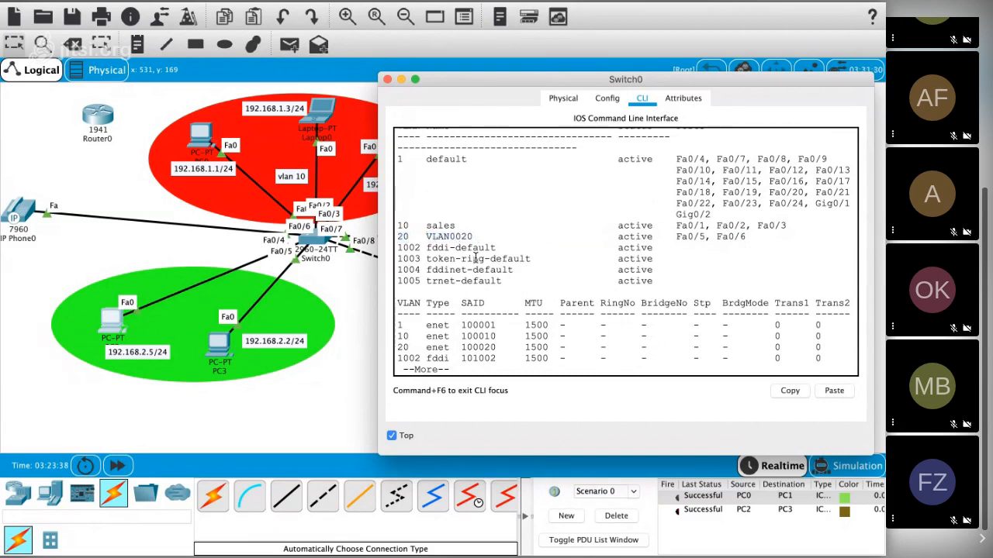
# Step: Quit the paged listing, enter VLAN 20's configuration with vlan 20, and name it admin
pyautogui.write('q')
pyautogui.write('vlan')
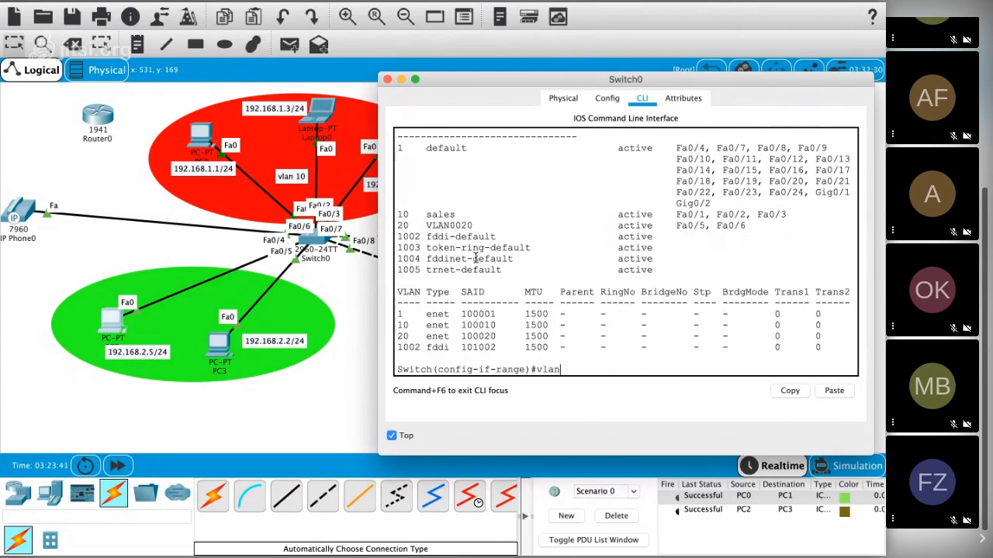
pyautogui.write(' 20')
pyautogui.press('Return')
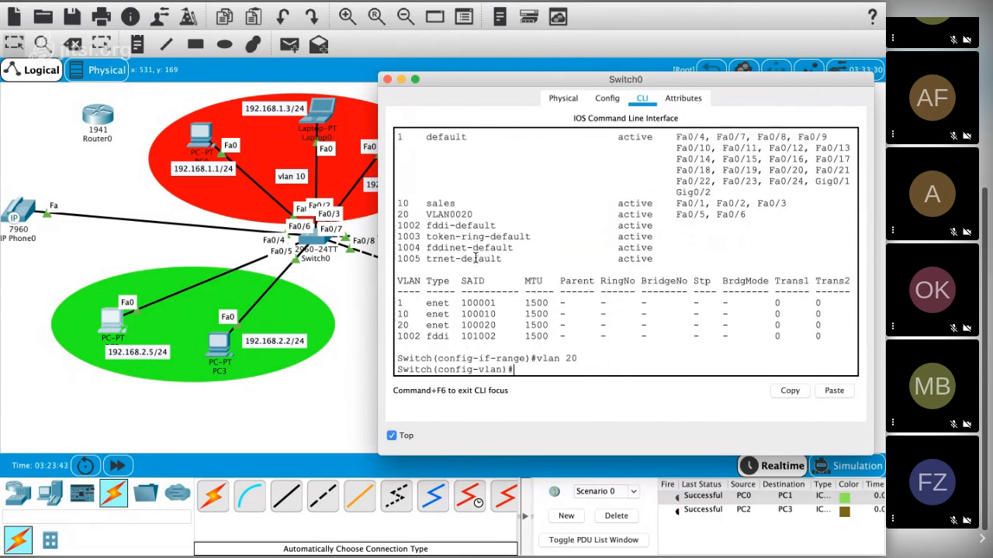
pyautogui.write('name admin')
pyautogui.press('Return')
# Step: Display the VLAN table again with do sh vlan and highlight the admin entry and its ports
pyautogui.write('do sh vlan')
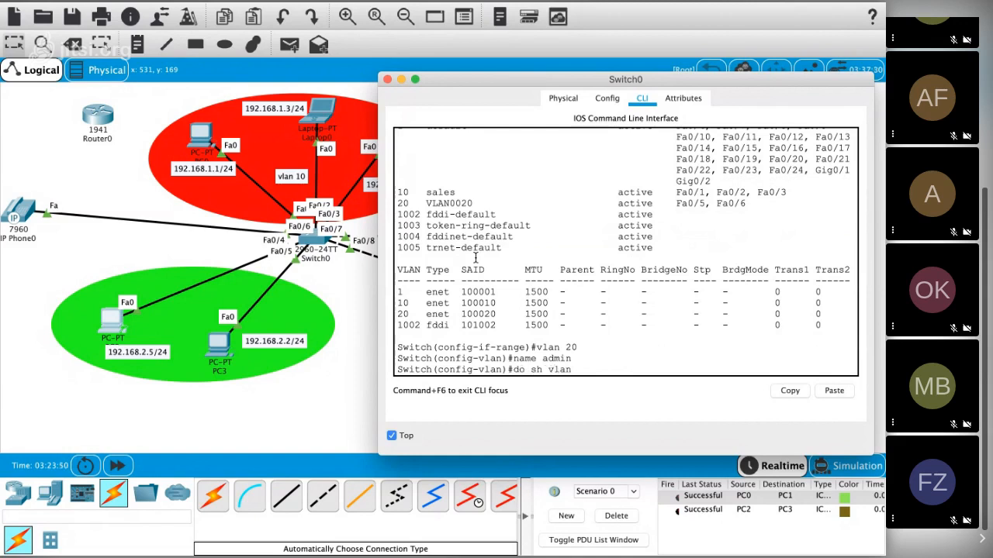
pyautogui.press('Return')
pyautogui.moveTo(398, 236); pyautogui.dragTo(460, 237)
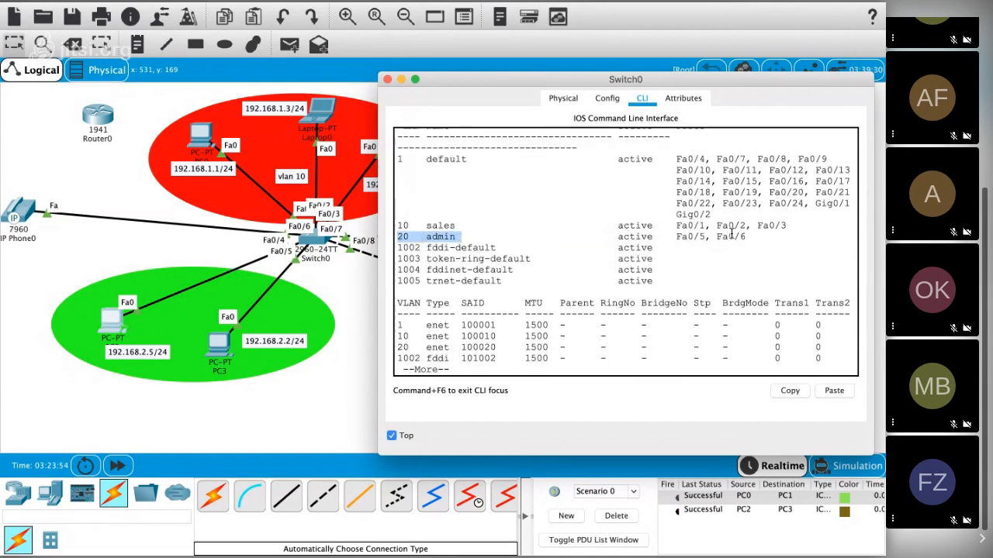
pyautogui.moveTo(750, 237); pyautogui.dragTo(677, 234)
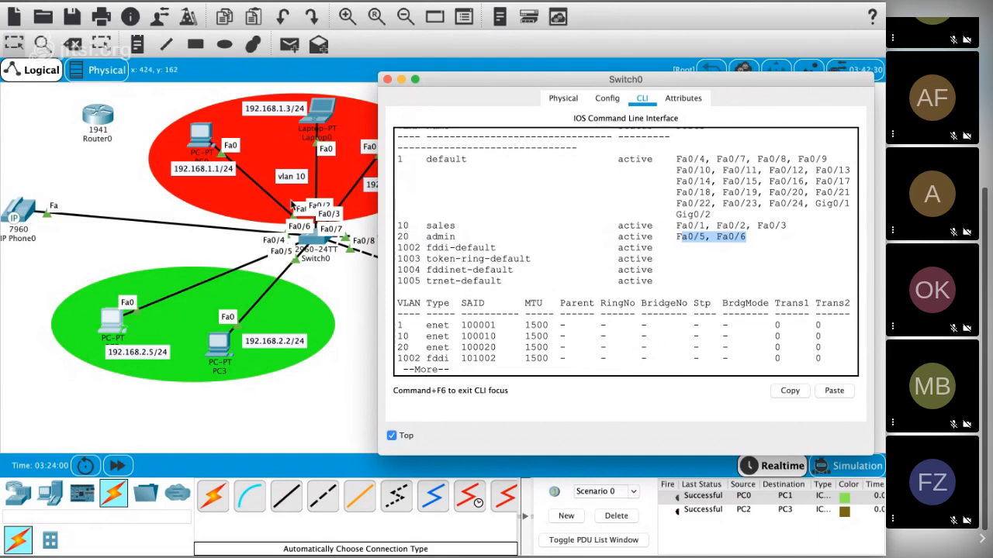
# Step: Close Switch0's window and shift the PC linked to Switch1's Fa0/2 slightly left within the red ellipse
pyautogui.click(316, 298)
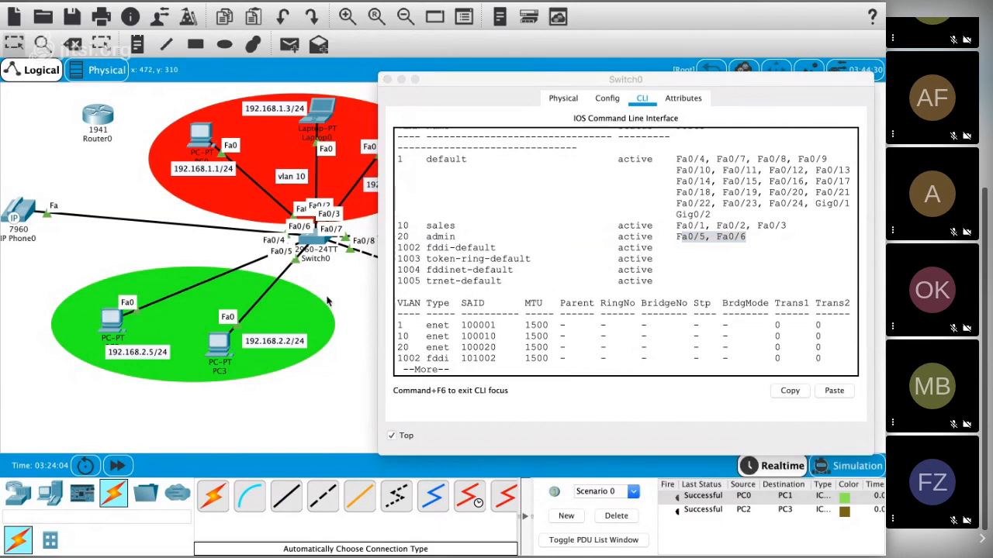
pyautogui.click(387, 80)
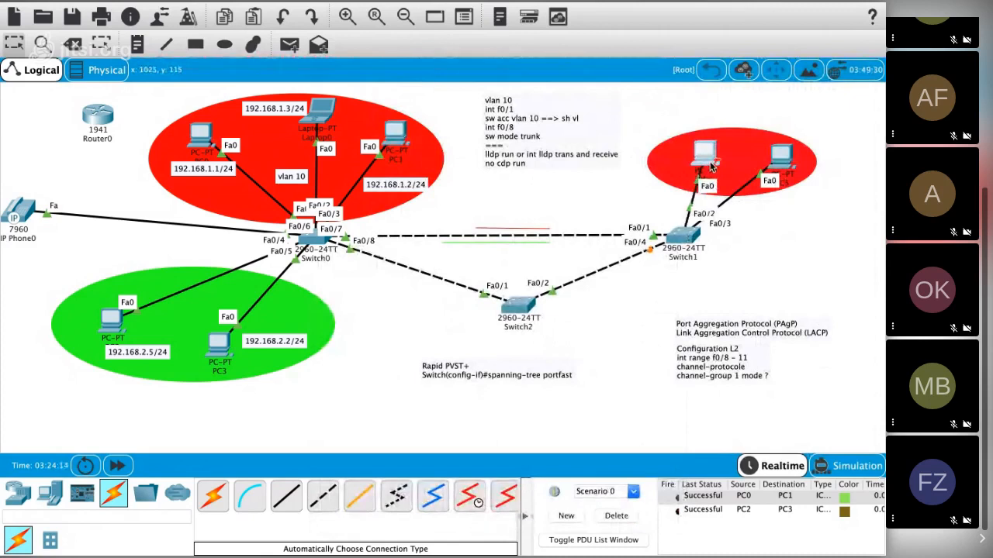
pyautogui.moveTo(696, 160); pyautogui.dragTo(699, 163)
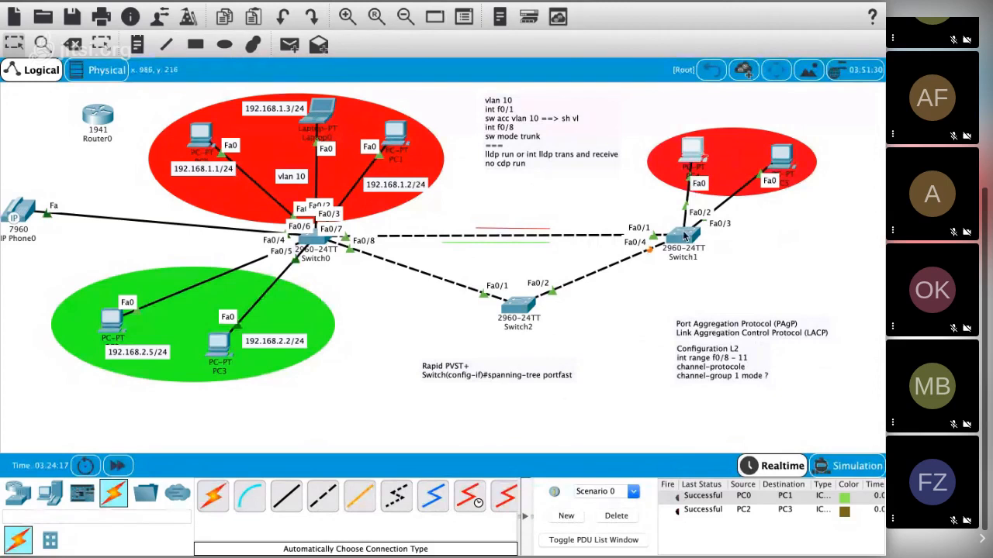
pyautogui.moveTo(693, 153); pyautogui.dragTo(691, 154)
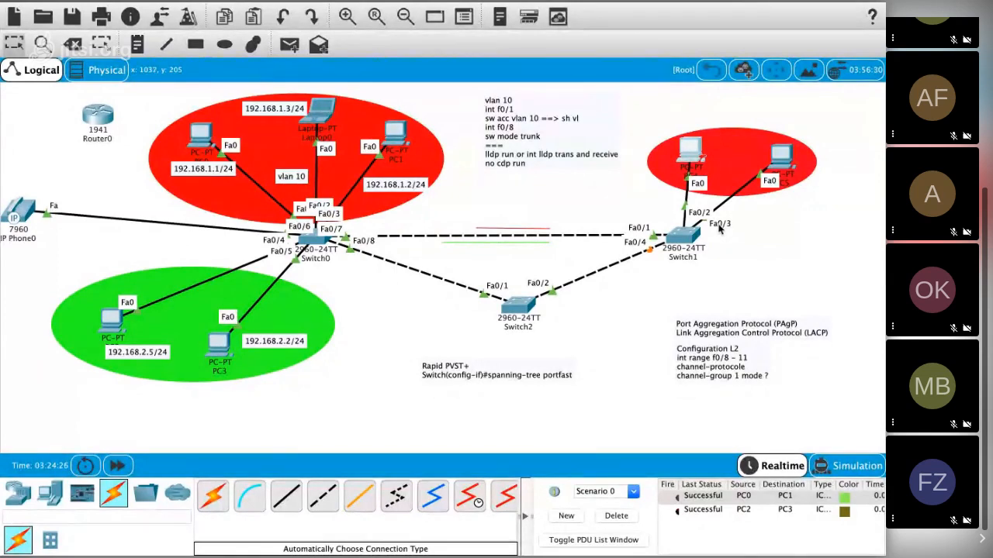
# Step: Open Switch1's command line, keep its window on top, and take it out of full screen over the topology
pyautogui.click(685, 236)
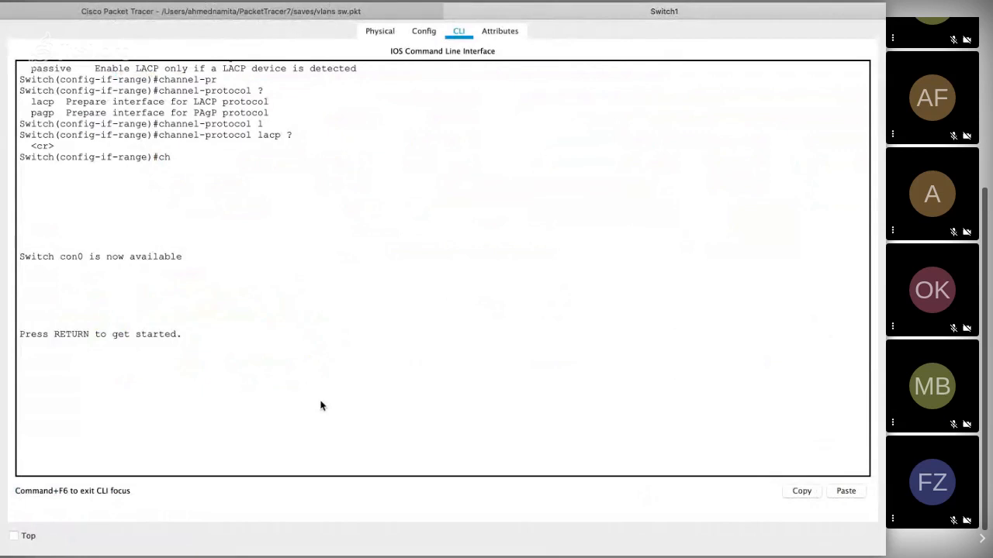
pyautogui.click(14, 536)
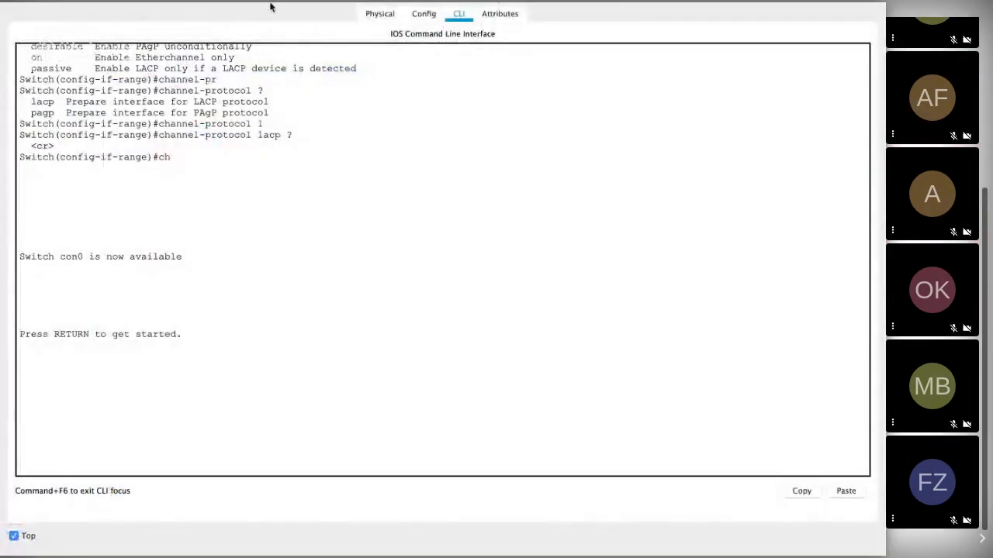
pyautogui.click(284, 9)
pyautogui.click(39, 28)
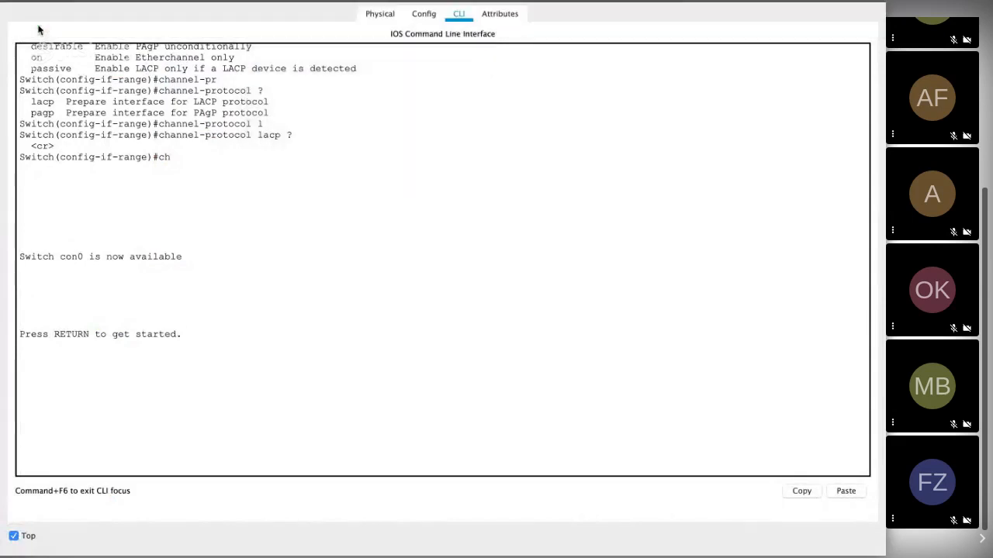
pyautogui.moveTo(44, 1)
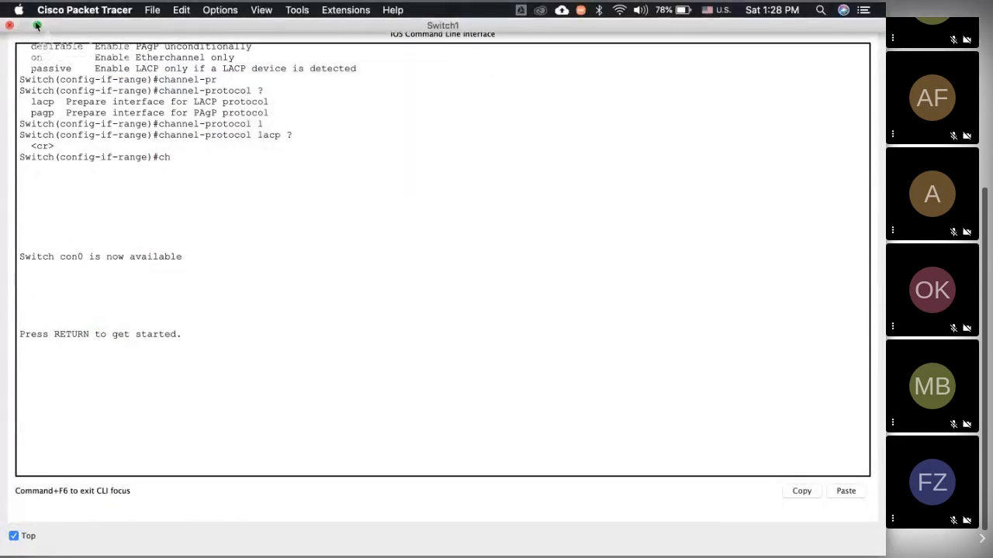
pyautogui.click(36, 25)
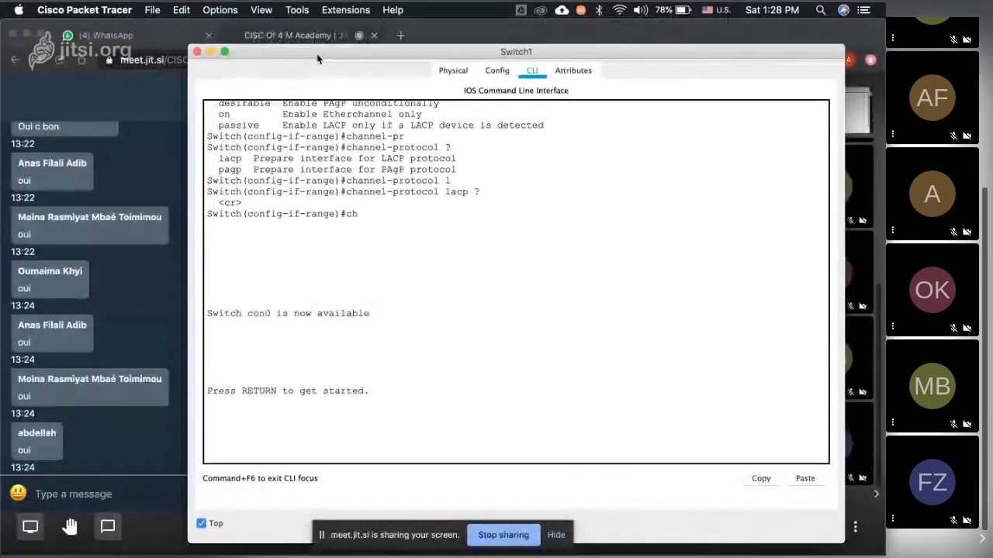
pyautogui.press('super+Tab')
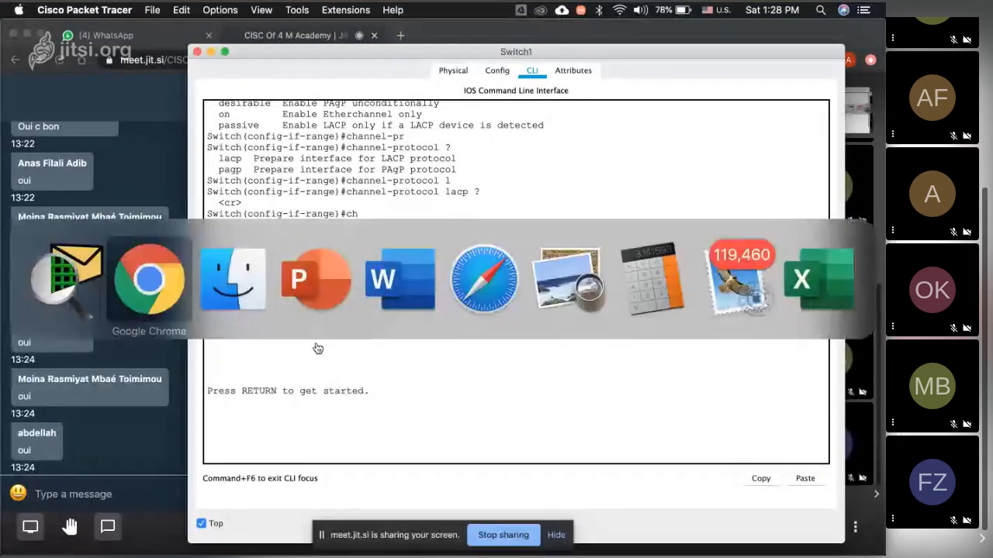
pyautogui.press('super+shift+Tab')
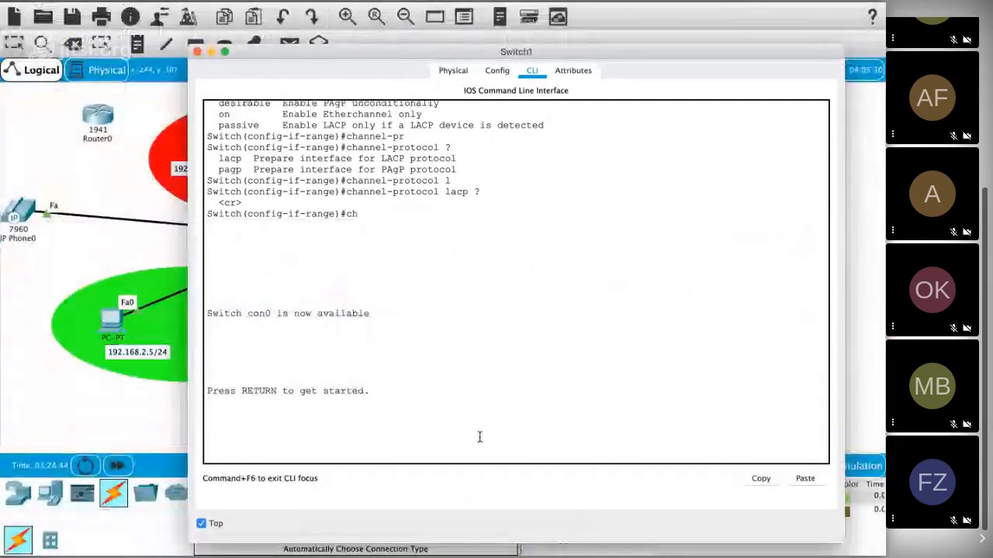
# Step: Start Switch1's console session and enter global configuration mode with en and conf t
pyautogui.press('Return')
pyautogui.write('en')
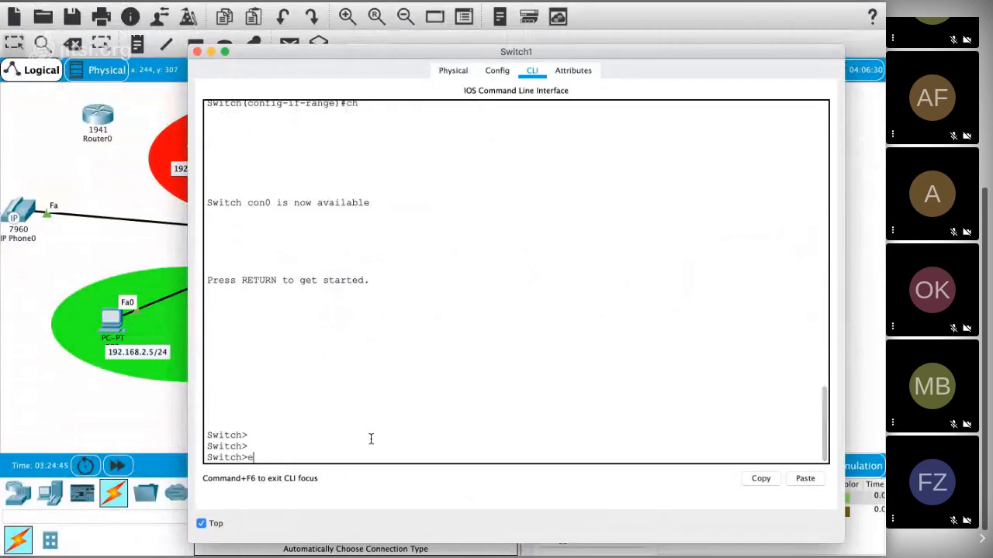
pyautogui.press('Return')
pyautogui.write('conf t')
pyautogui.press('Return')
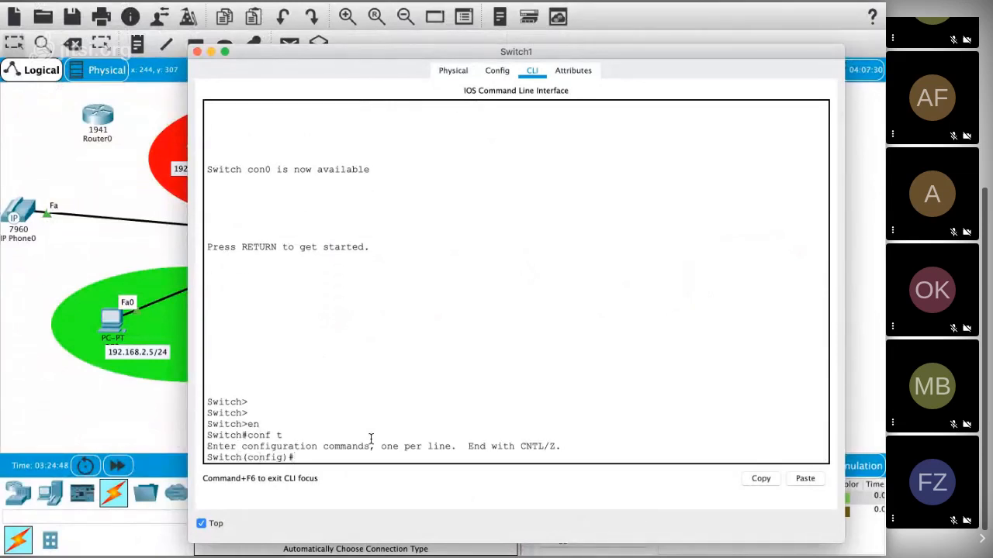
# Step: Create VLAN 20 on Switch1 and name it sales
pyautogui.write('vlan 20')
pyautogui.press('Return')
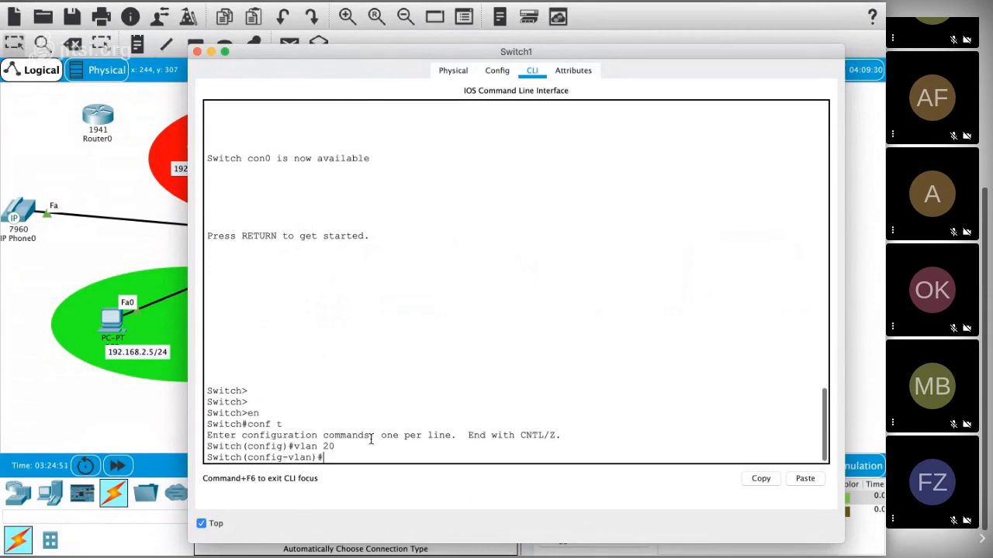
pyautogui.write('name s sales')
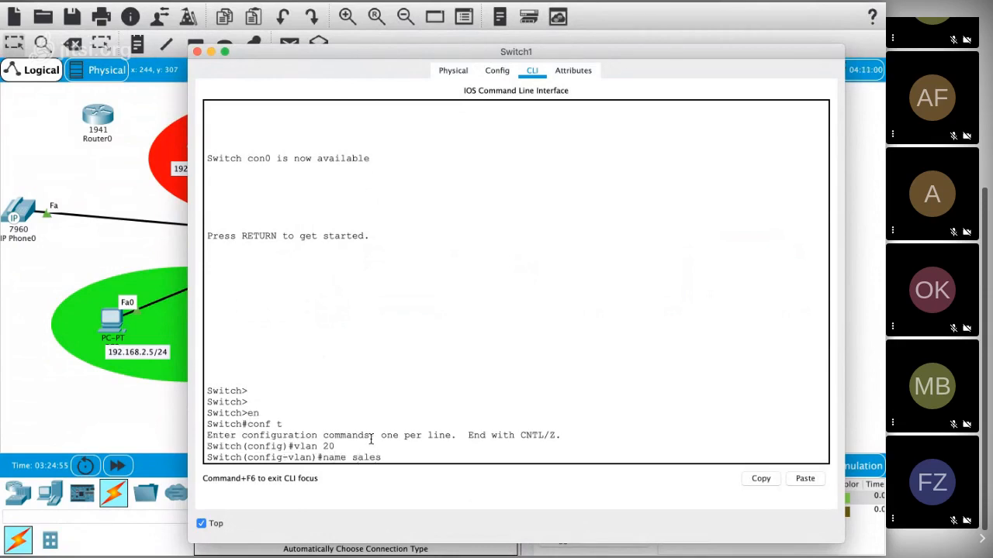
pyautogui.press('Return')
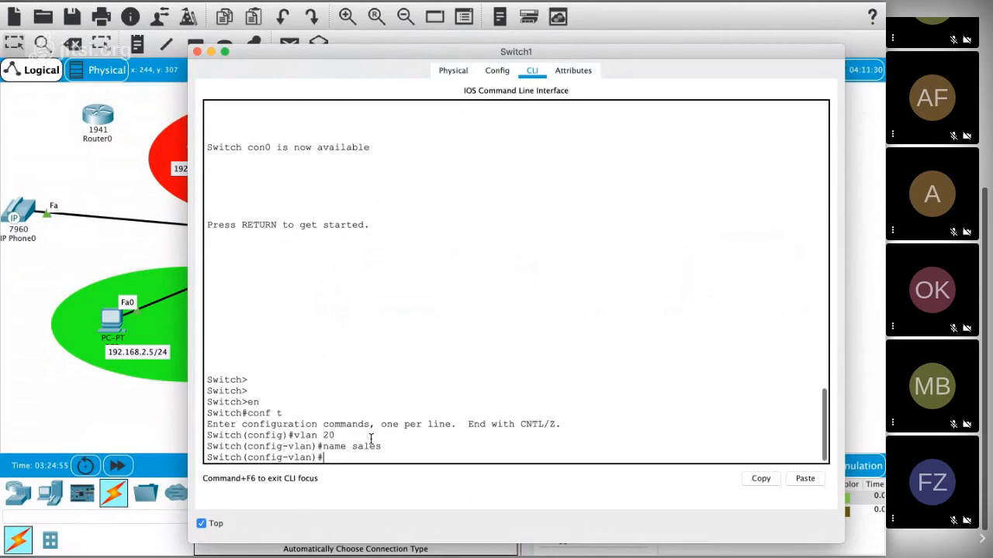
# Step: Assign Switch1's interface range f0/2 - 3 to VLAN 20 with switchport access vlan 20
pyautogui.write('int')
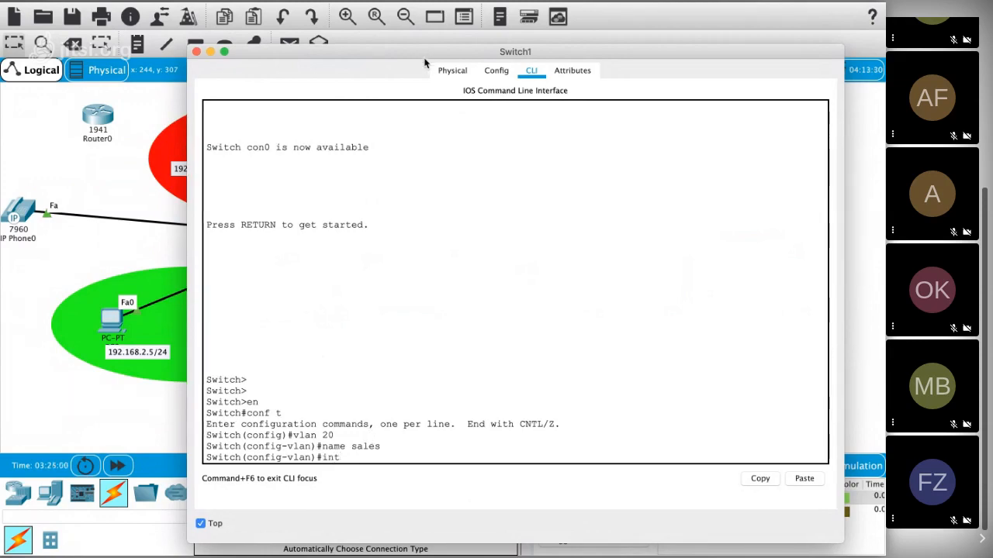
pyautogui.moveTo(427, 59); pyautogui.dragTo(295, 311)
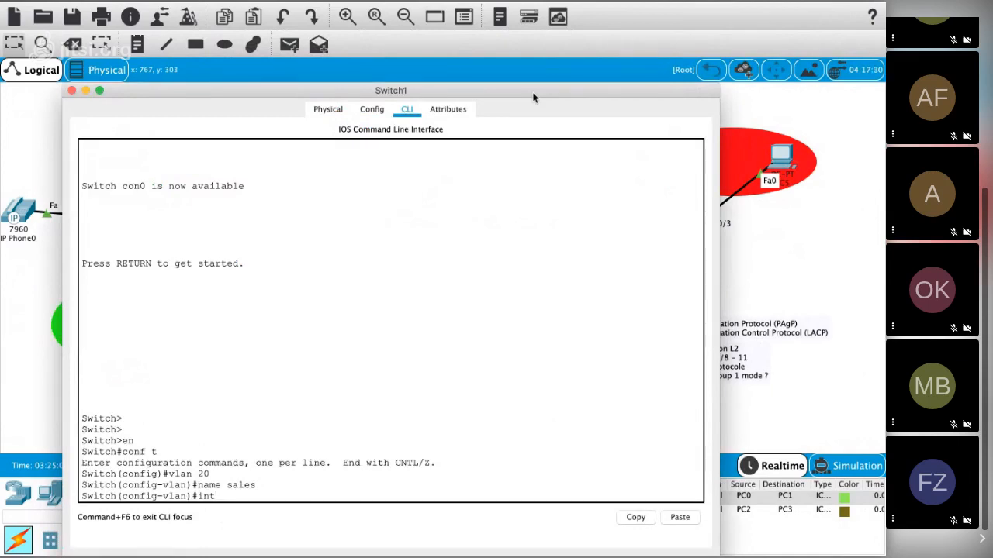
pyautogui.write('ran f0/2 - 3')
pyautogui.press('Return')
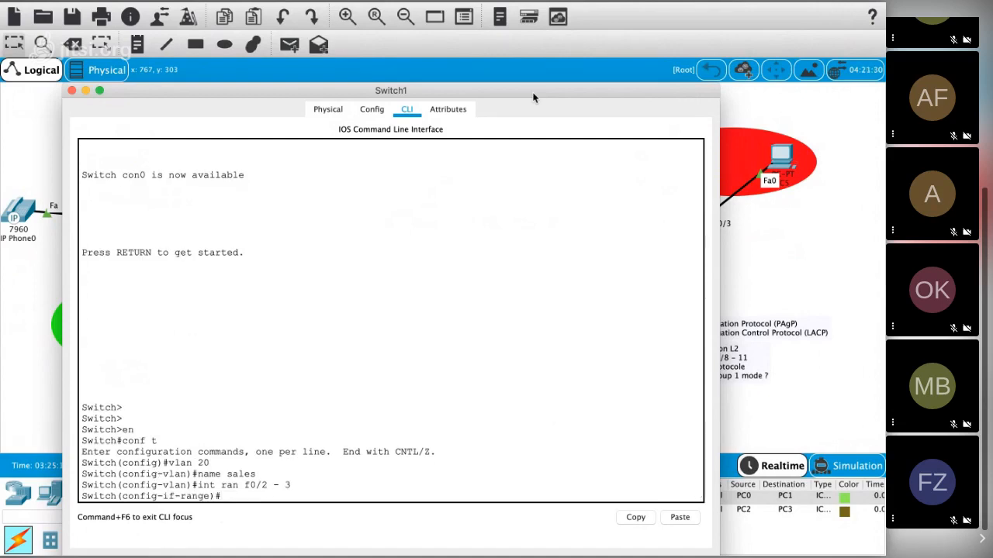
pyautogui.write('swi')
pyautogui.press('Tab')
pyautogui.write('ac')
pyautogui.press('Tab')
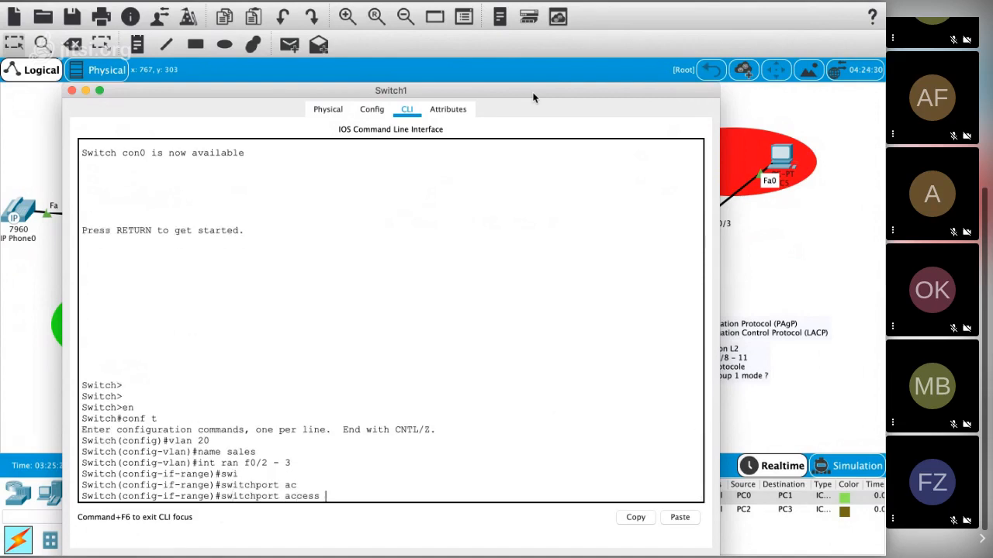
pyautogui.write('vlan 20')
pyautogui.press('Return')
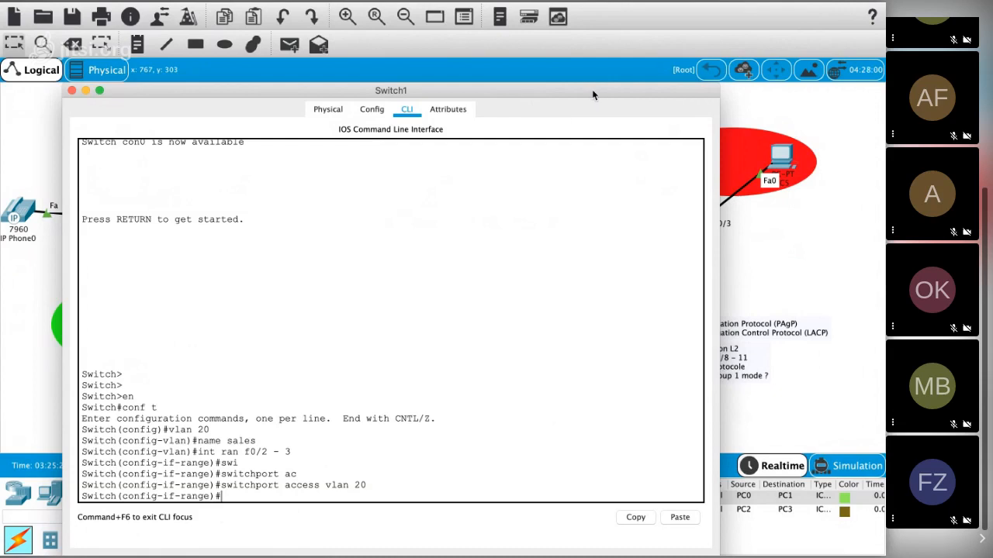
# Step: Open Switch0's command line and place Switch1's window over it to compare the VLAN names
pyautogui.moveTo(592, 95); pyautogui.dragTo(579, 302)
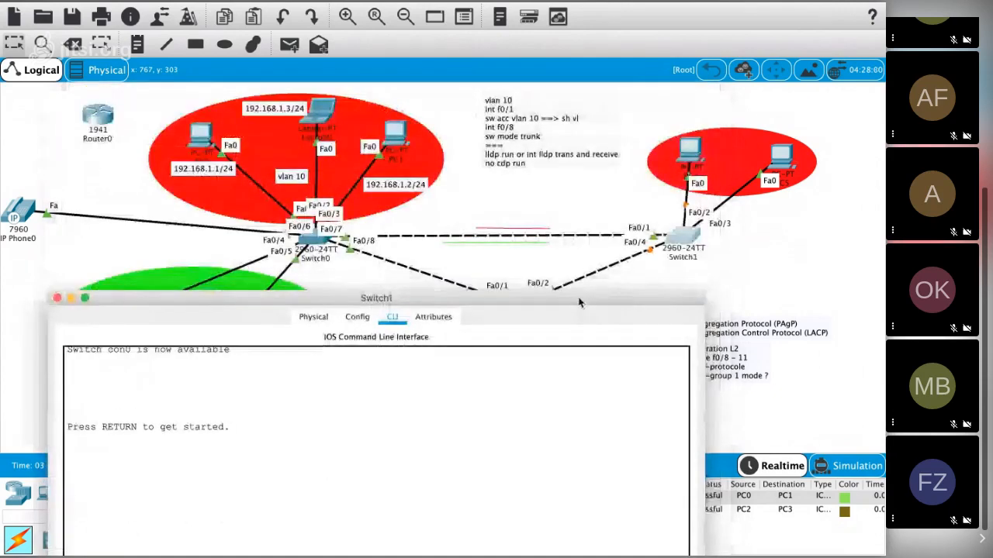
pyautogui.click(322, 242)
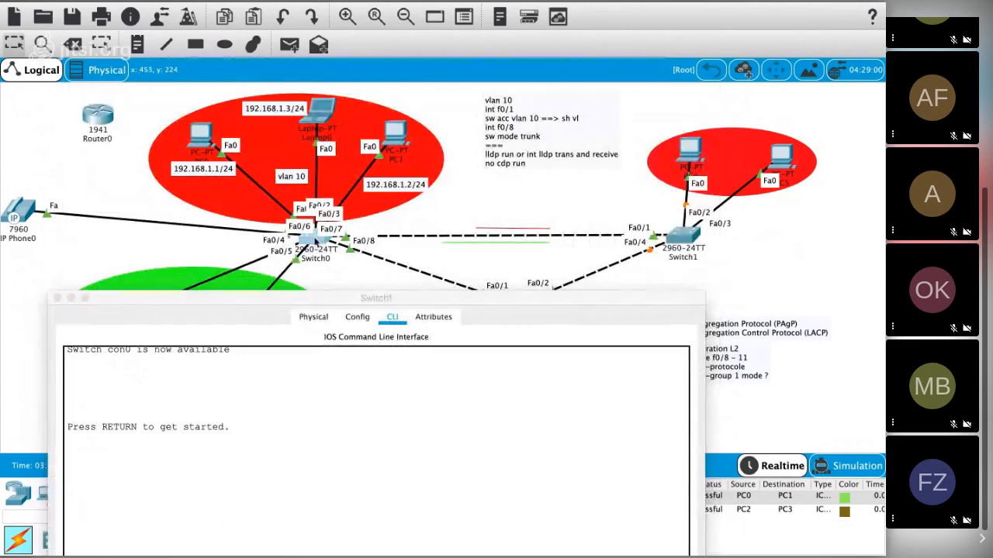
pyautogui.moveTo(198, 292); pyautogui.dragTo(400, 182)
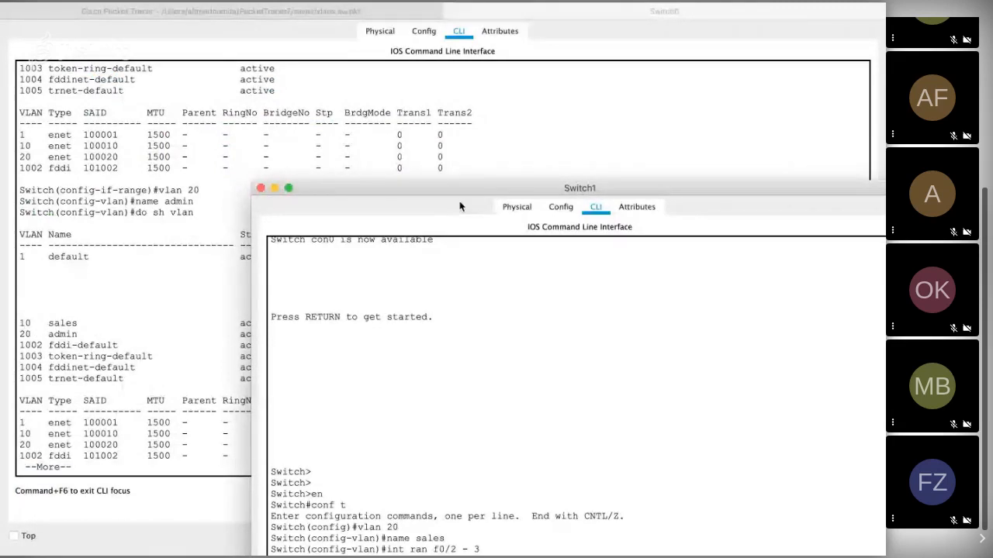
pyautogui.moveTo(461, 195); pyautogui.dragTo(370, 123)
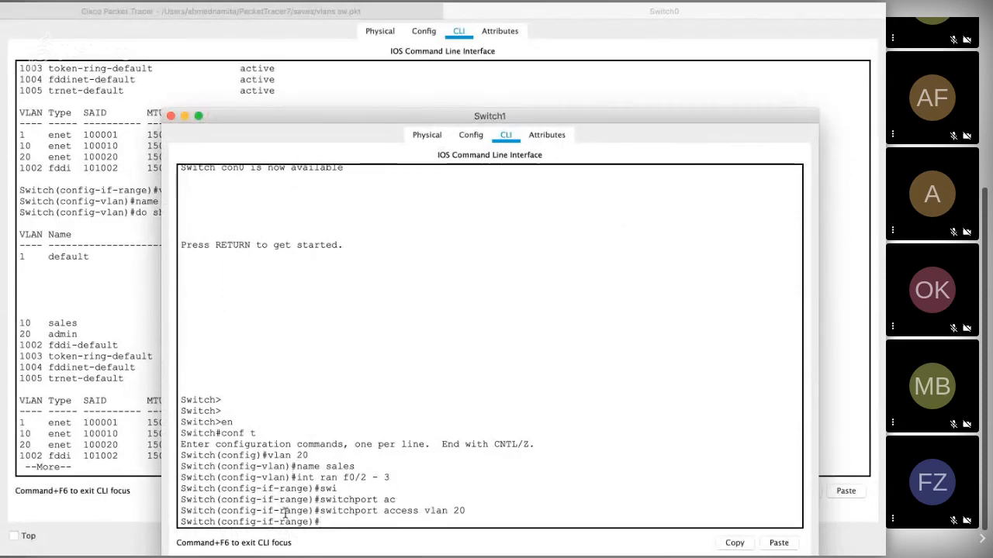
# Step: Rename VLAN 20 as admin on Switch1
pyautogui.write('vlan 20')
pyautogui.press('Return')
pyautogui.write('name')
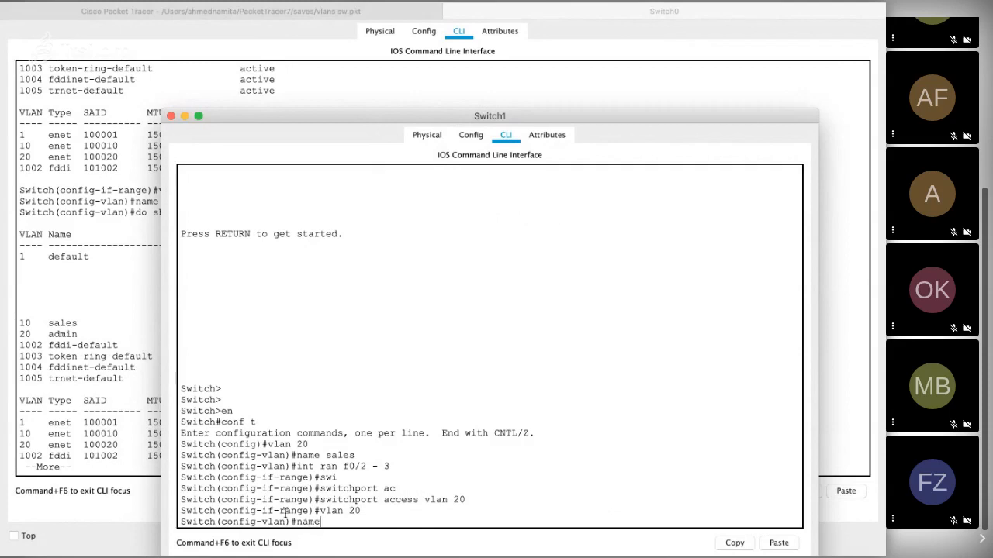
pyautogui.write(' admin')
pyautogui.press('Return')
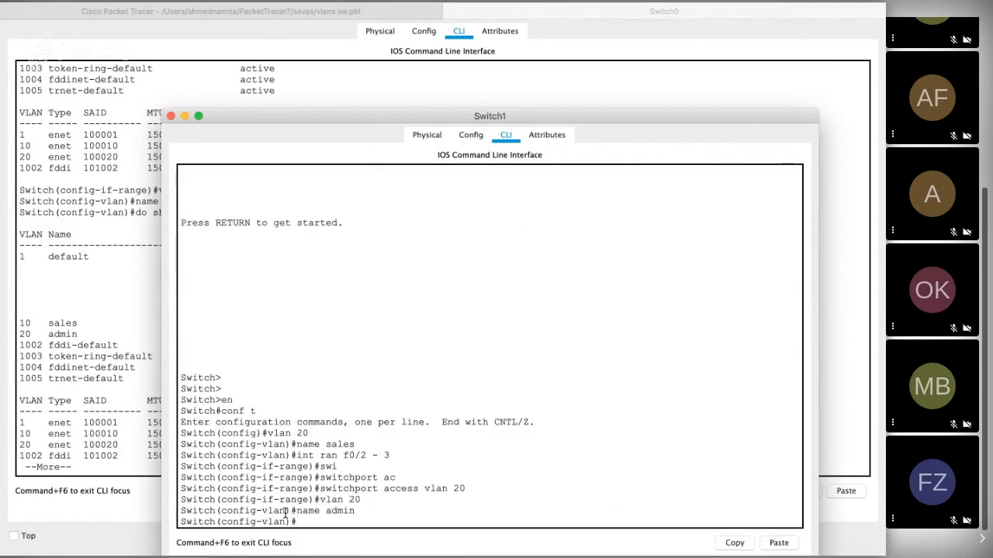
# Step: Create VLAN 10 on Switch1 and name it sales
pyautogui.write('vlan 10')
pyautogui.press('Return')
pyautogui.write('nam')
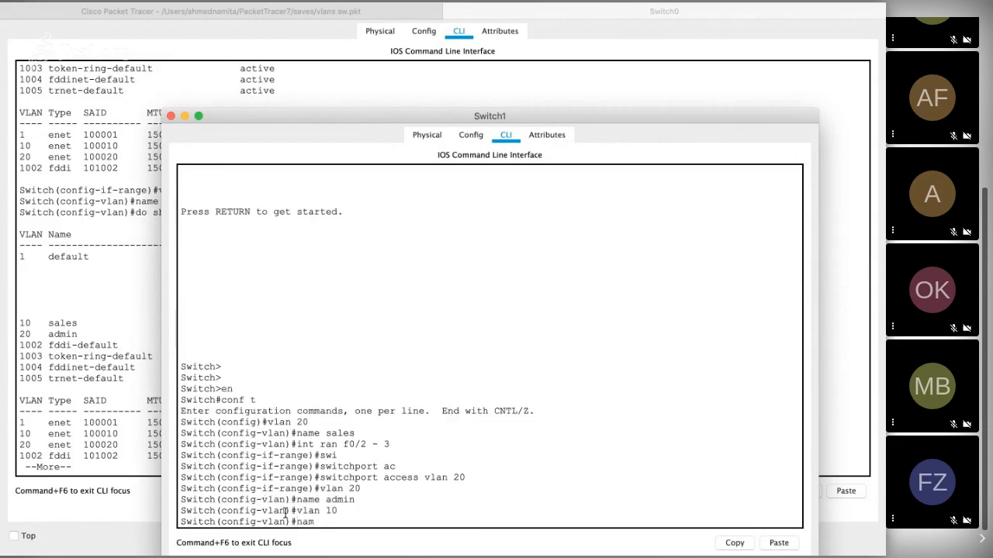
pyautogui.write('e sales')
pyautogui.press('Return')
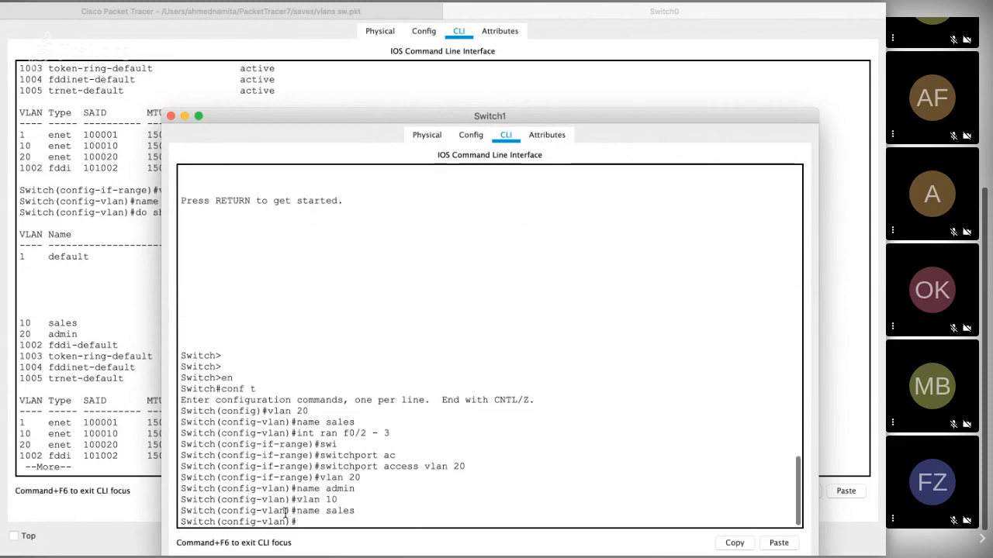
# Step: Reassign Switch1's interface range f0/2 - 3 to VLAN 10 by recalling and adapting the earlier int ran and switchport access commands
pyautogui.press('Up')
pyautogui.press('Up')
pyautogui.press('Up')
pyautogui.press('Up')
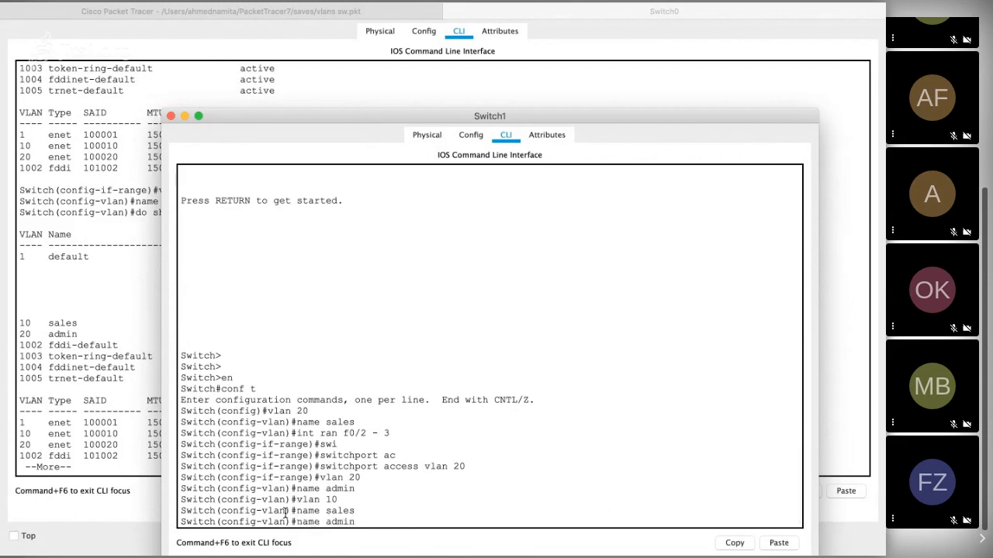
pyautogui.press('Up')
pyautogui.press('Up')
pyautogui.press('Up')
pyautogui.press('Up')
pyautogui.press('Return')
pyautogui.press('Up')
pyautogui.press('Up')
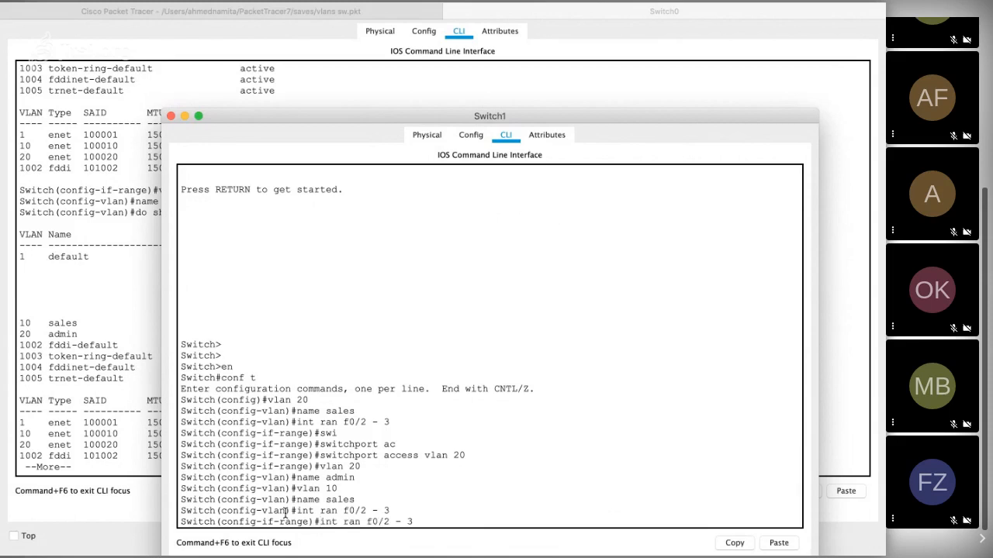
pyautogui.press('Up')
pyautogui.press('Up')
pyautogui.press('Up')
pyautogui.press('Up')
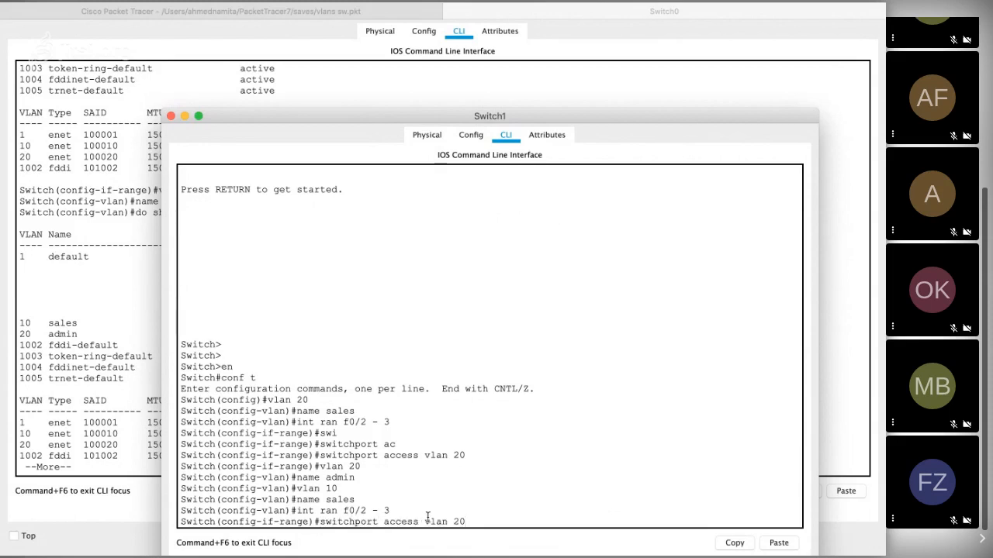
pyautogui.press('BackSpace')
pyautogui.press('BackSpace')
pyautogui.write('10')
pyautogui.press('Return')
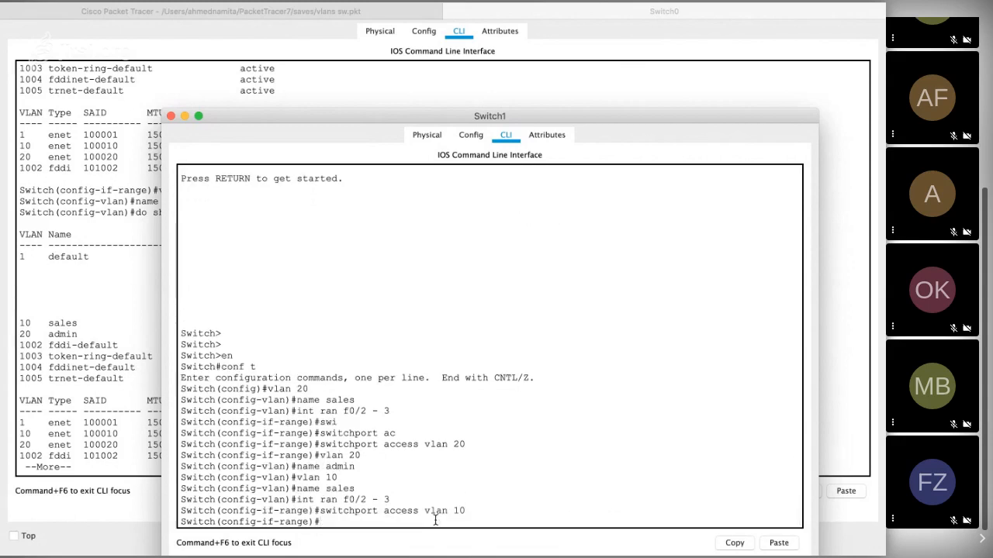
# Step: Close Switch1's window and return to the topology workspace
pyautogui.click(76, 52)
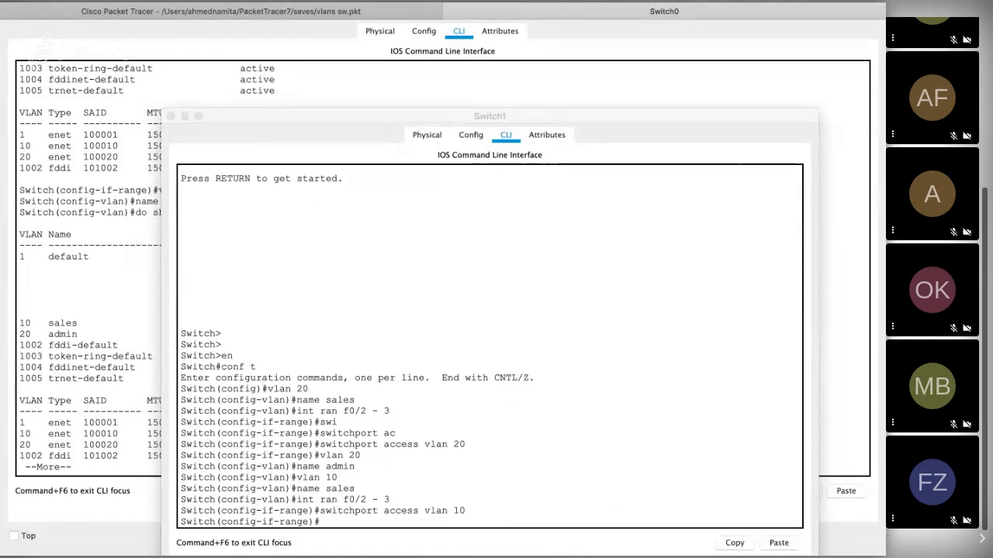
pyautogui.moveTo(594, 537)
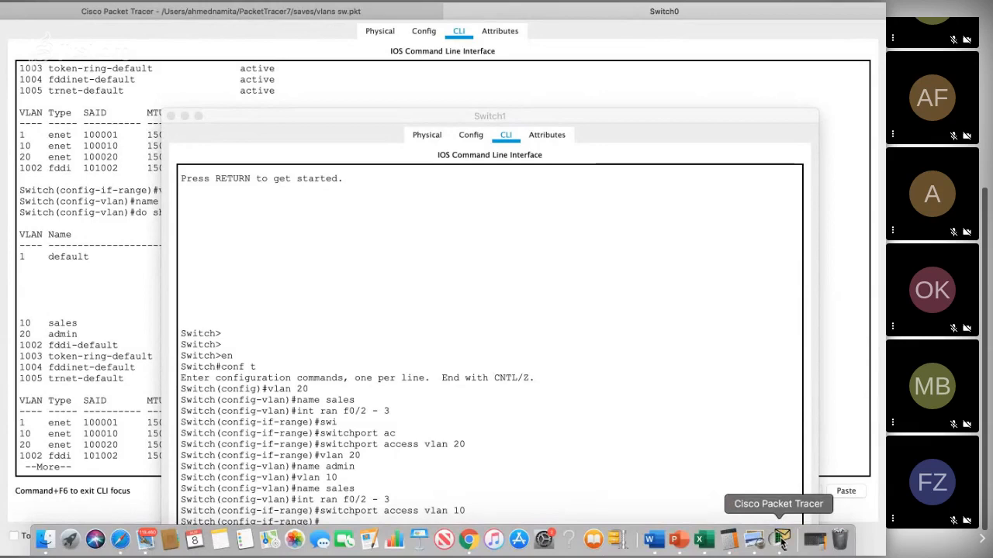
pyautogui.click(170, 116)
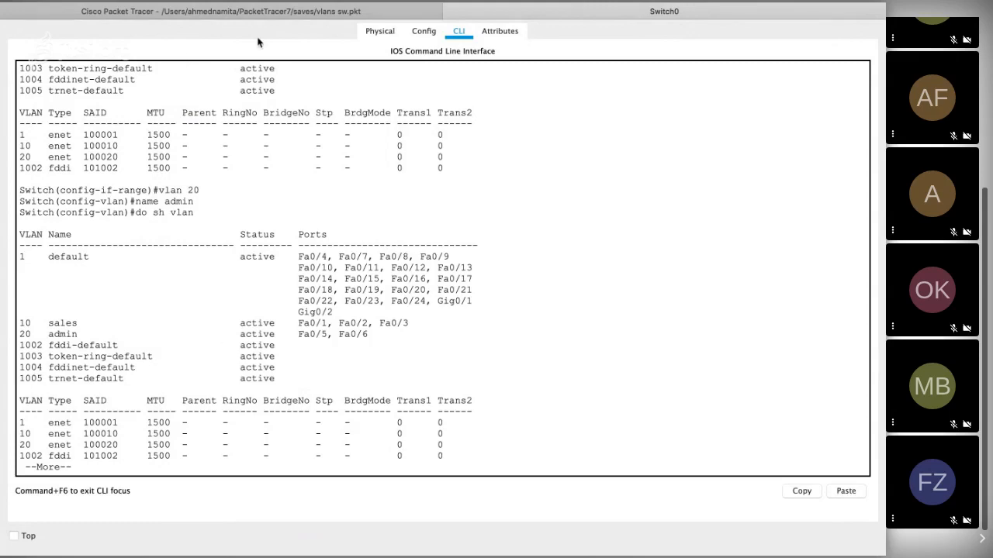
pyautogui.click(253, 12)
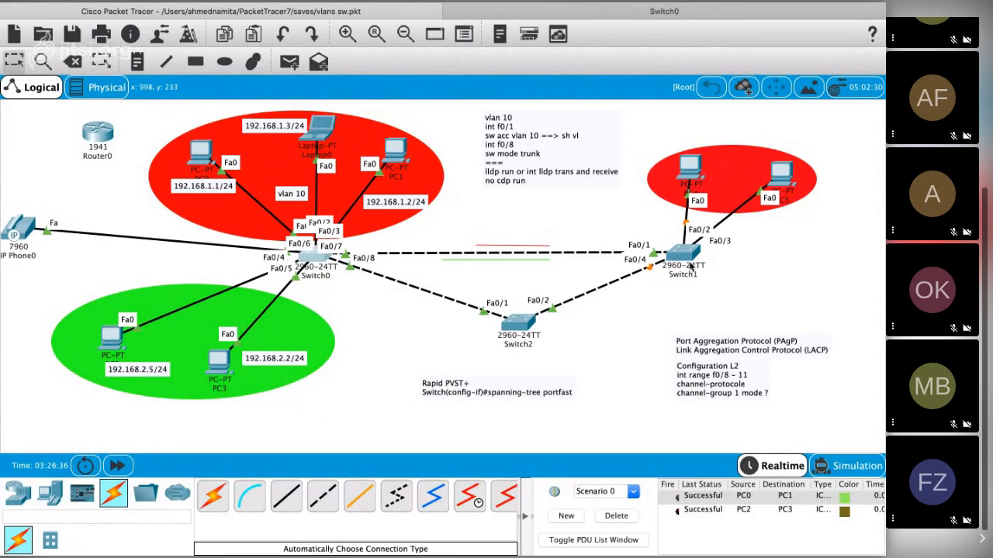
# Step: Delete Scenario 0's PDUs and shift Switch1 slightly left in the topology
pyautogui.moveTo(689, 264)
pyautogui.moveTo(319, 264)
pyautogui.click(617, 517)
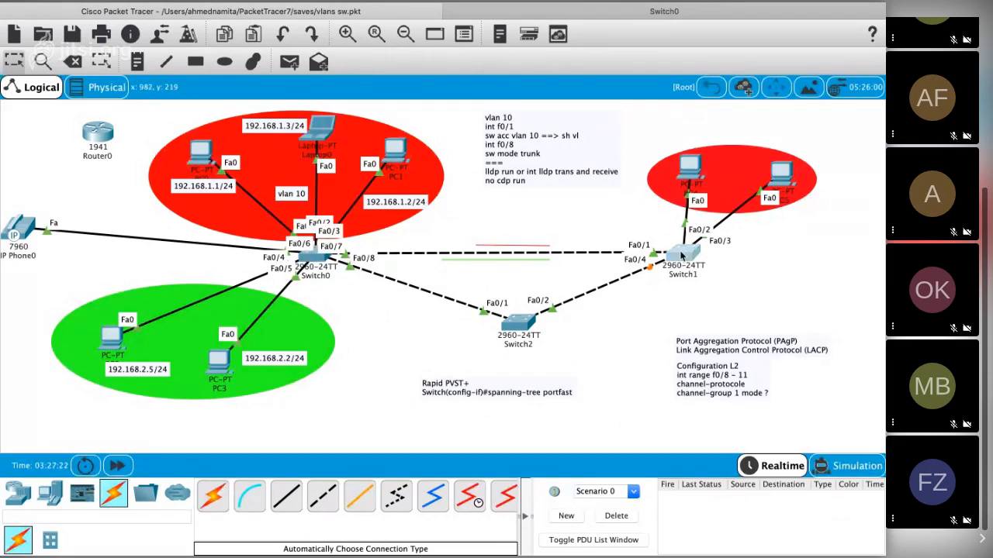
pyautogui.moveTo(681, 256); pyautogui.dragTo(673, 254)
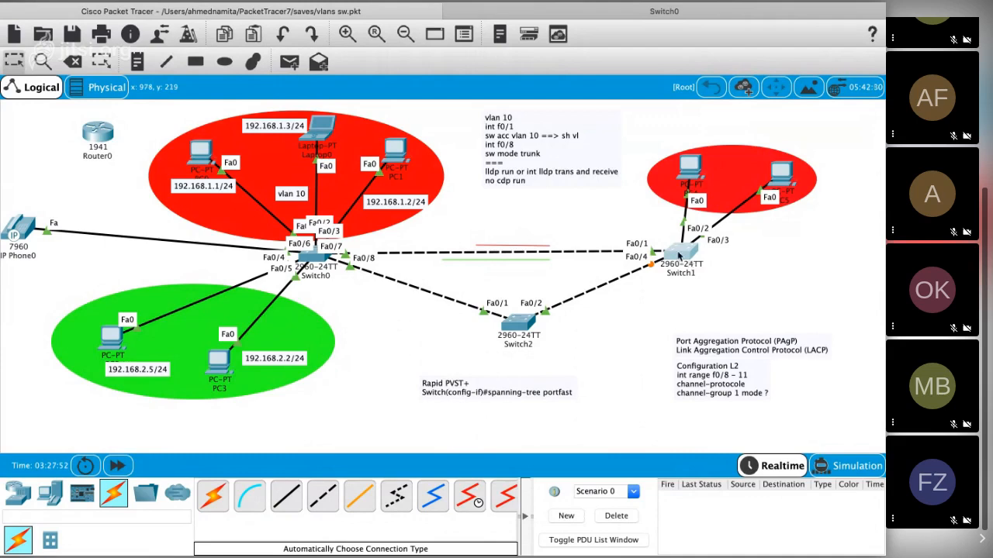
# Step: Reopen Switch1's command line, exit the interface range, and enter the configuration of interface f0/1
pyautogui.click(675, 254)
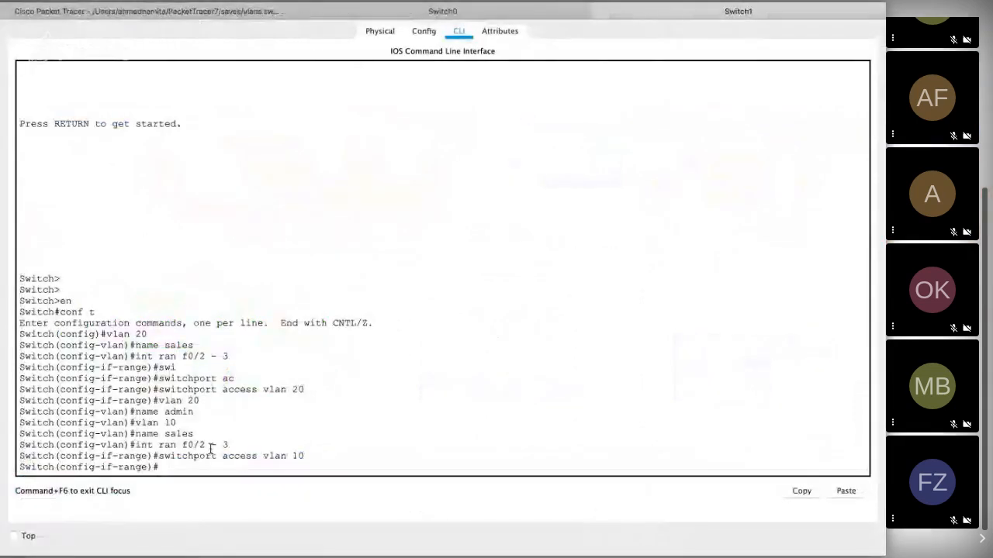
pyautogui.write('exit')
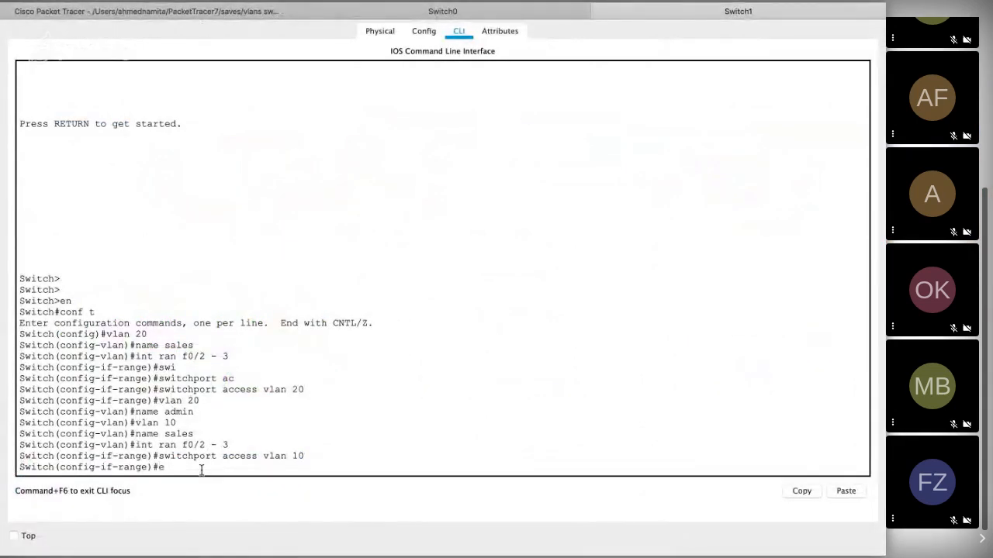
pyautogui.press('Return')
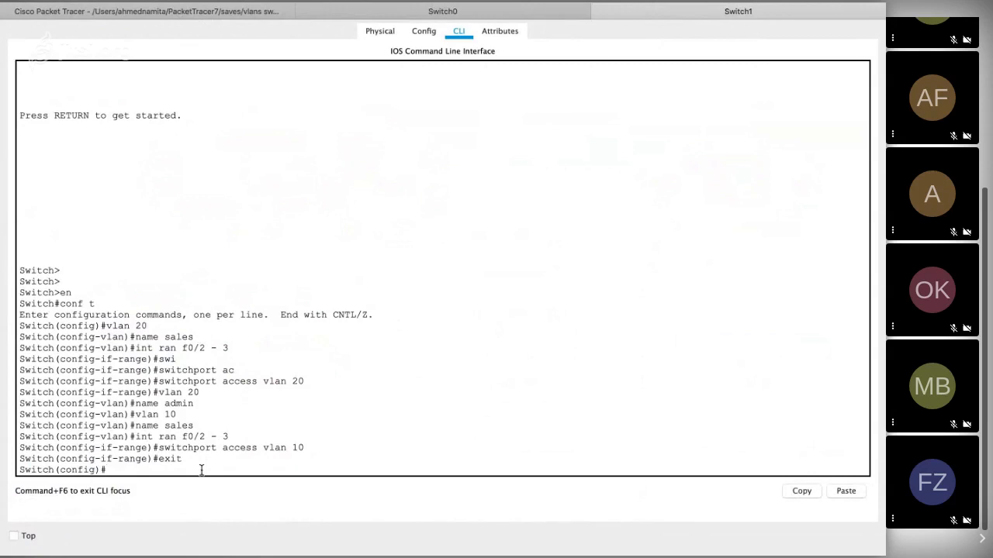
pyautogui.write('int')
pyautogui.write('f0/1')
pyautogui.press('Return')
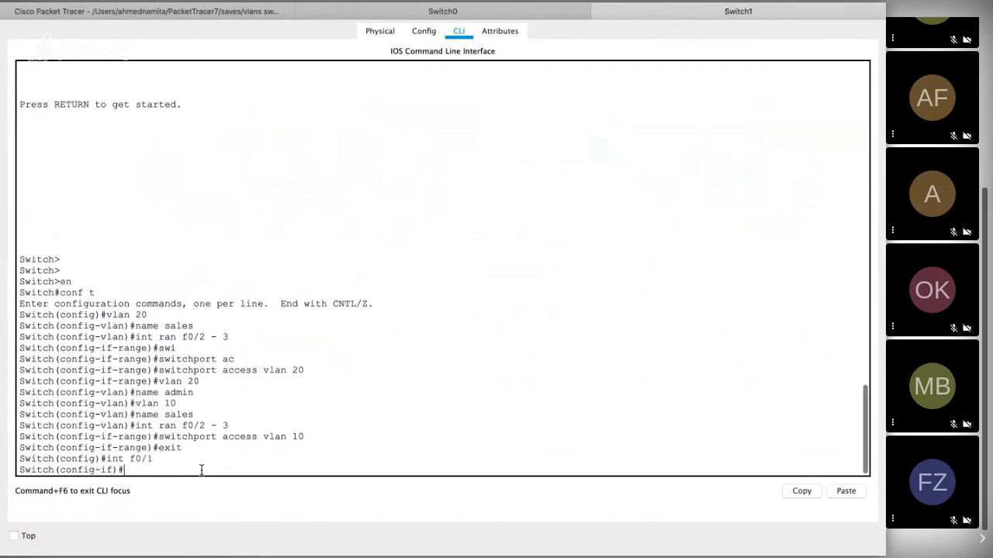
# Step: Set Switch1's interface f0/1 to trunk with switchport mode trunk and bring back a clean prompt
pyautogui.write('sw')
pyautogui.press('Tab')
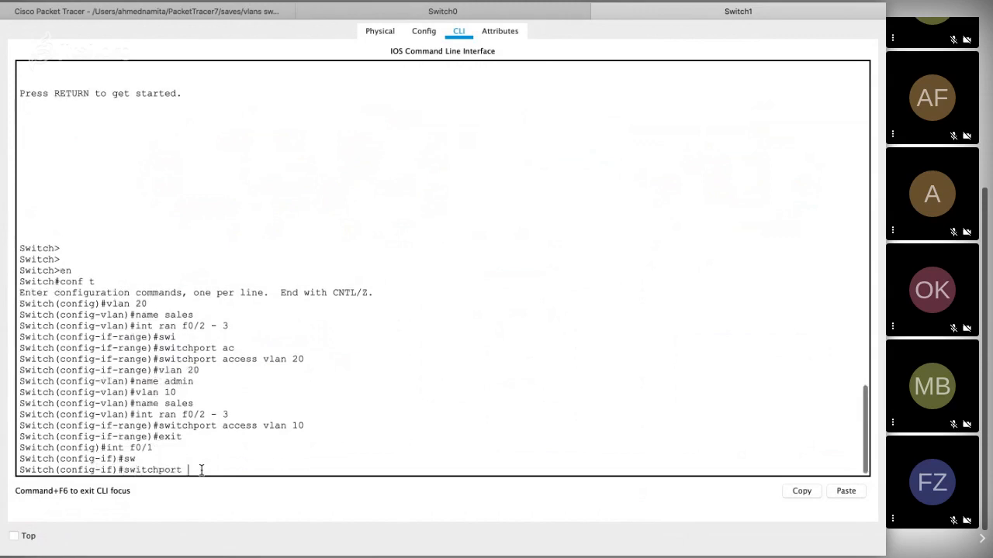
pyautogui.write('mod')
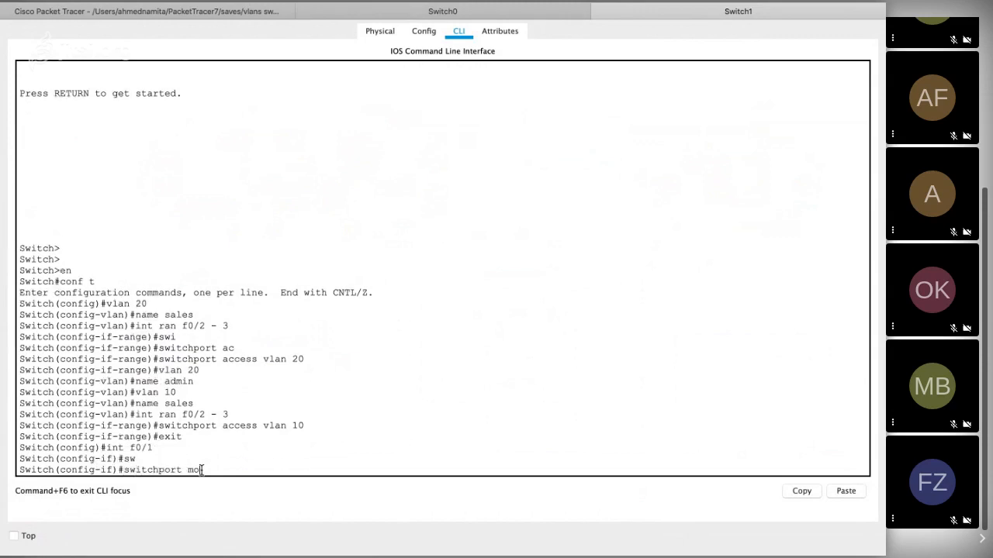
pyautogui.press('Tab')
pyautogui.write('tr')
pyautogui.press('Tab')
pyautogui.press('Return')
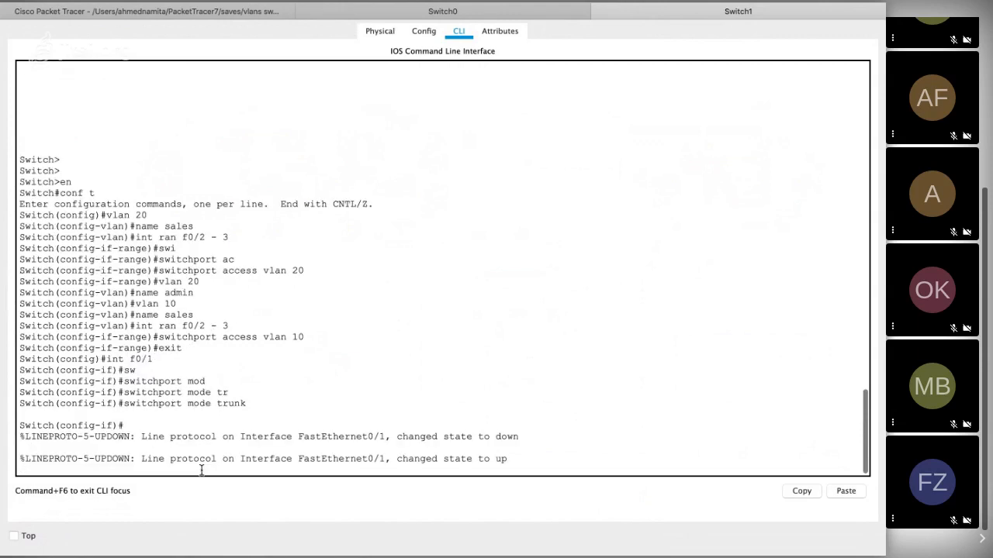
pyautogui.press('Return')
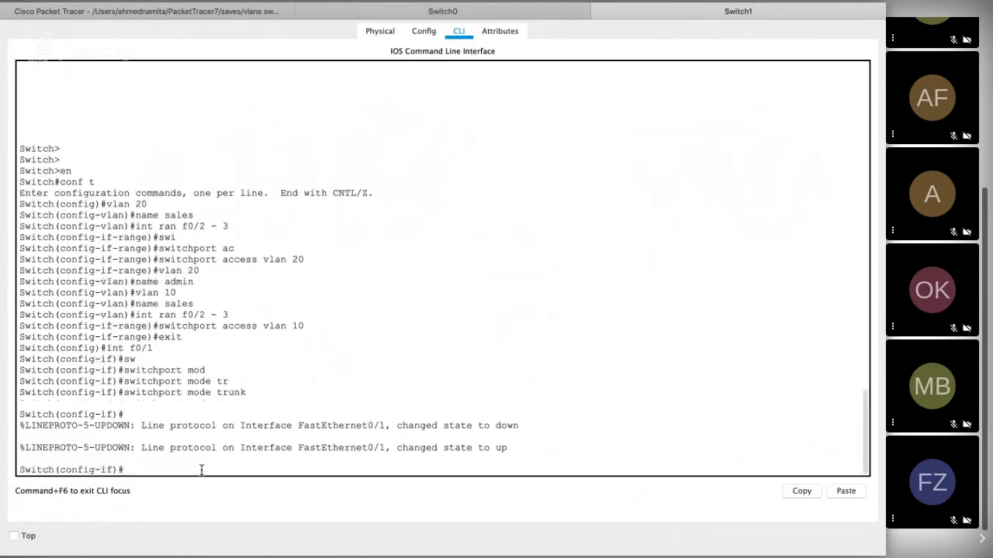
# Step: Switch to Chrome to check the Jitsi meeting chat
pyautogui.press('super+Tab')
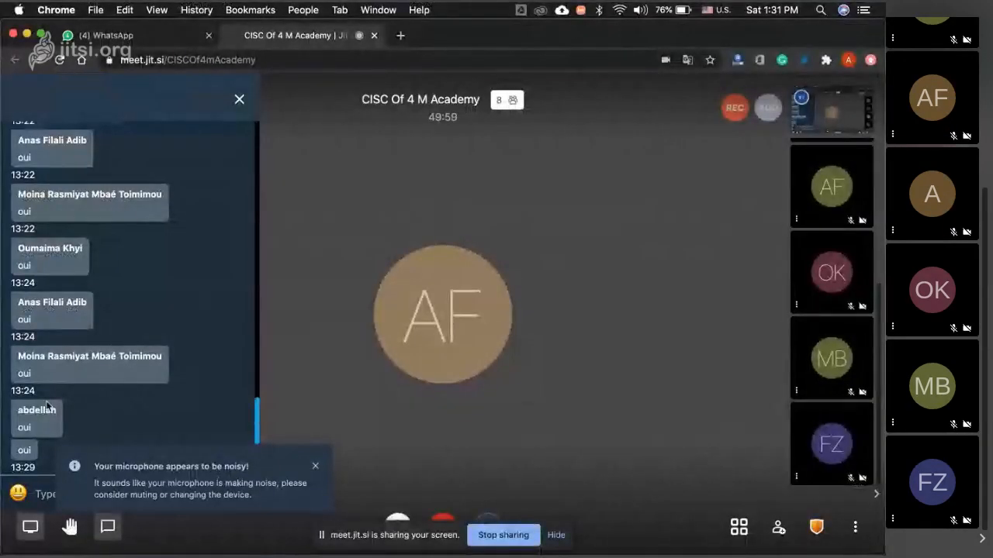
# Step: Return to Cisco Packet Tracer, open Switch2's command line, and enter global configuration mode with en and conf t
pyautogui.press('super+Tab')
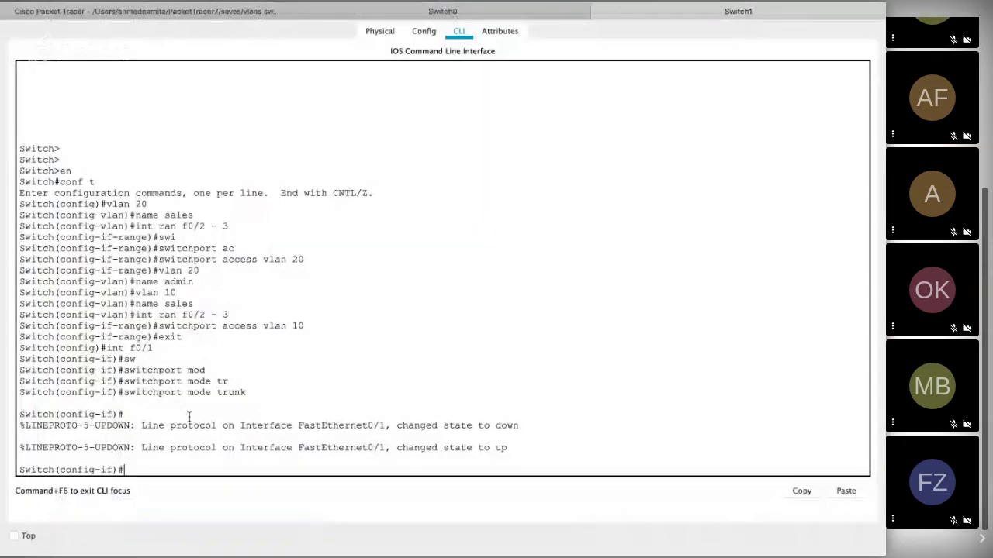
pyautogui.moveTo(6, 3)
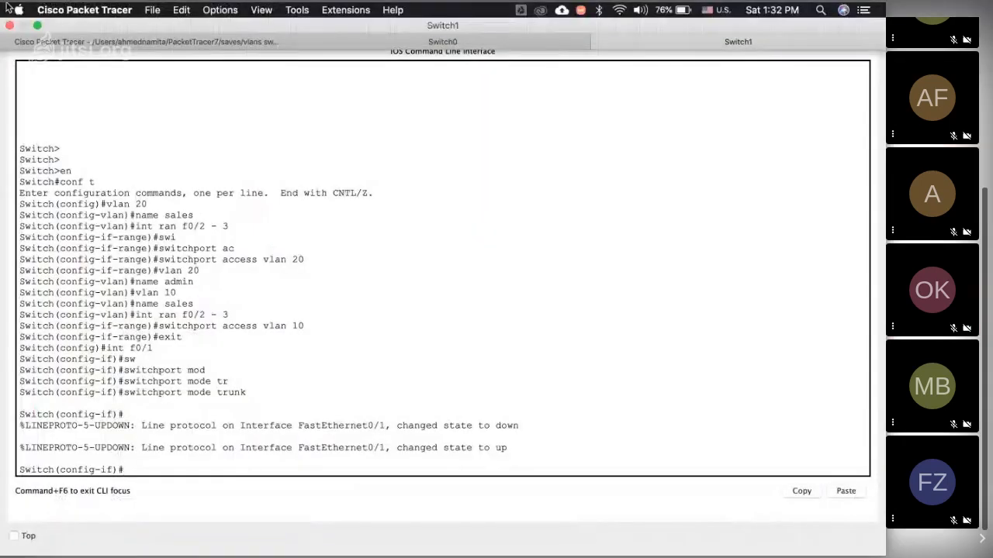
pyautogui.click(116, 44)
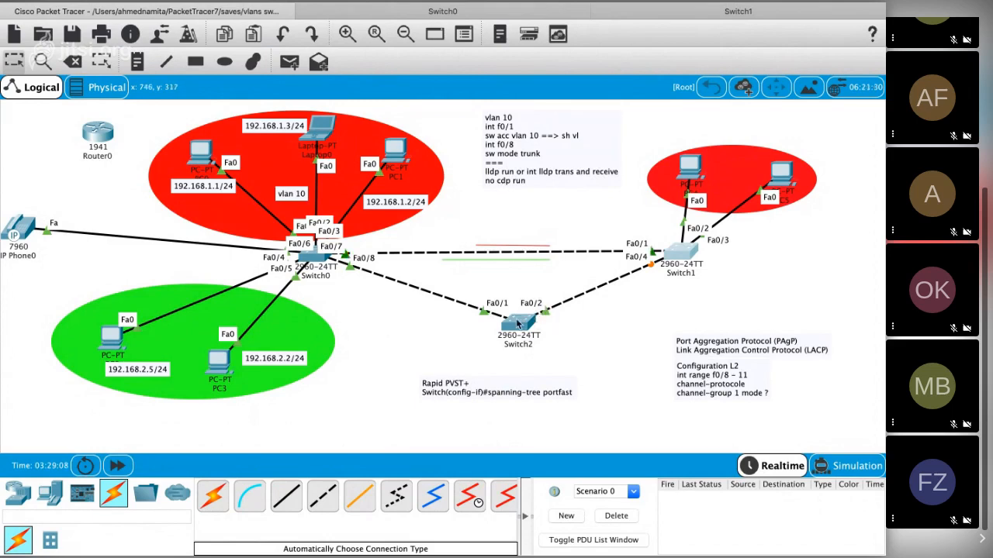
pyautogui.click(518, 322)
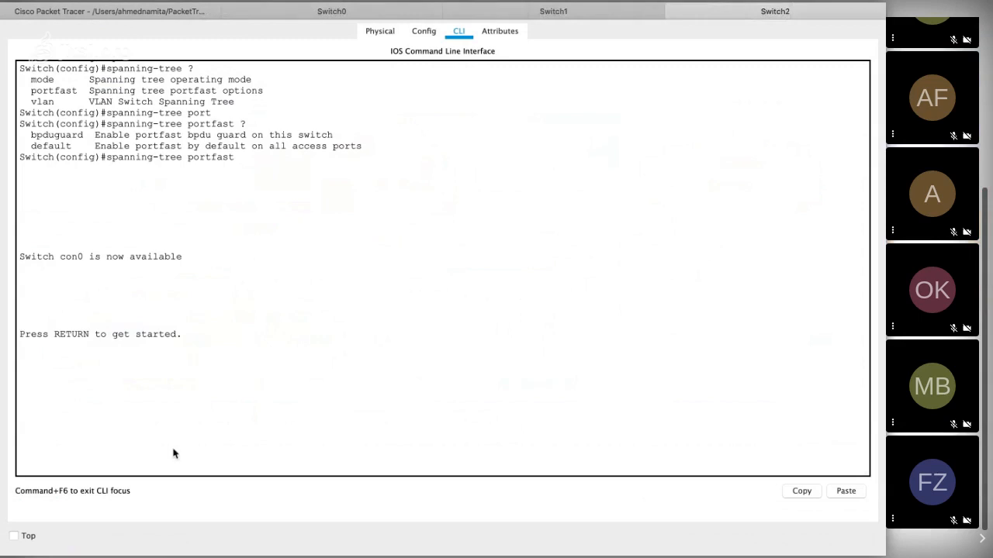
pyautogui.press('Return')
pyautogui.press('Return')
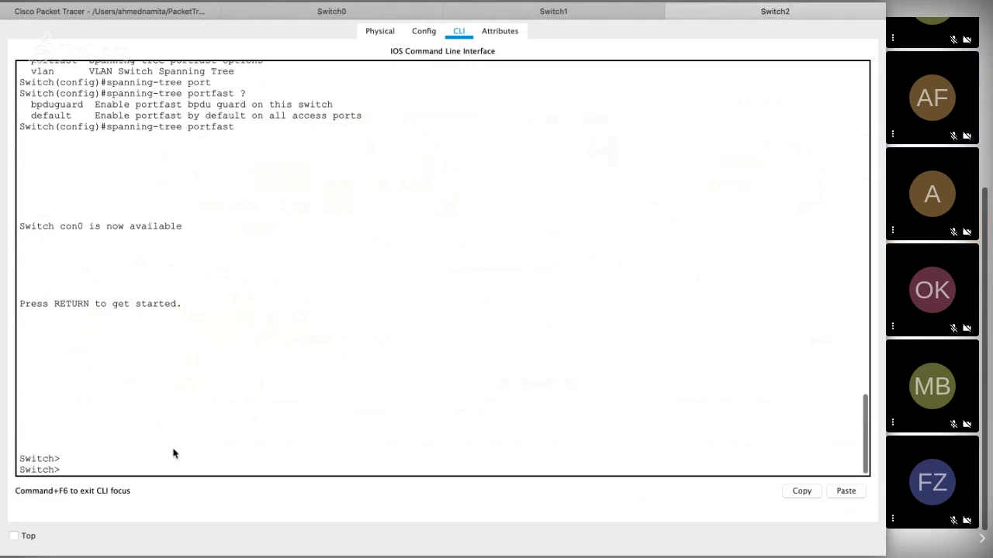
pyautogui.press('Return')
pyautogui.write('en')
pyautogui.press('Return')
pyautogui.write('conf t')
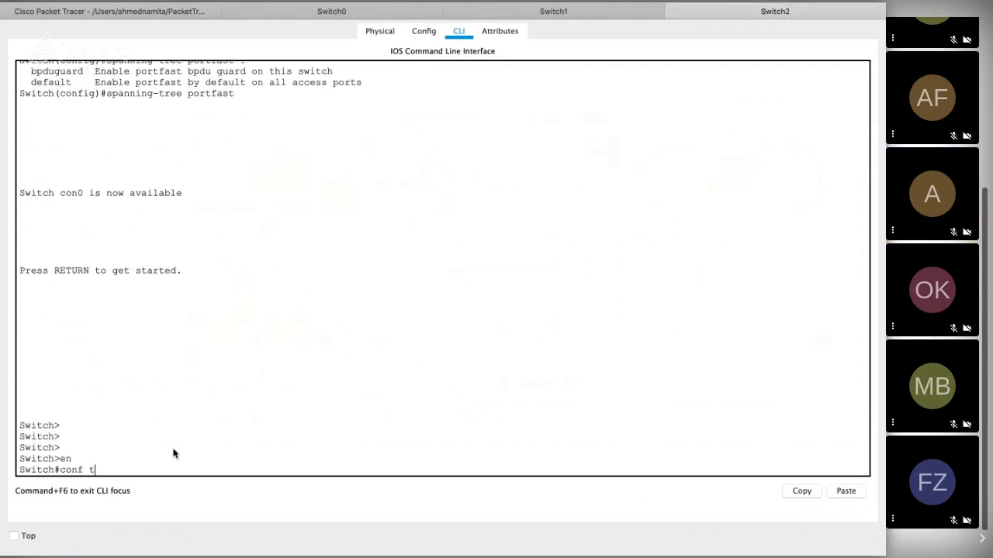
pyautogui.press('Return')
# Step: Set Switch2's interface f0/1 to trunk with switchport mode tr and bring back a clean prompt
pyautogui.write('int f0')
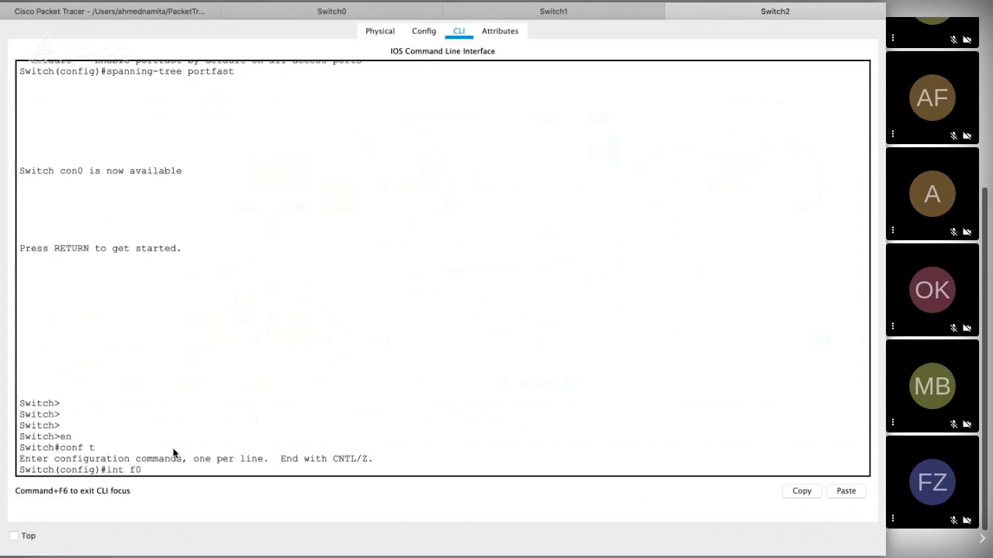
pyautogui.write('/1')
pyautogui.press('Return')
pyautogui.write('sw')
pyautogui.press('Tab')
pyautogui.write('mode ')
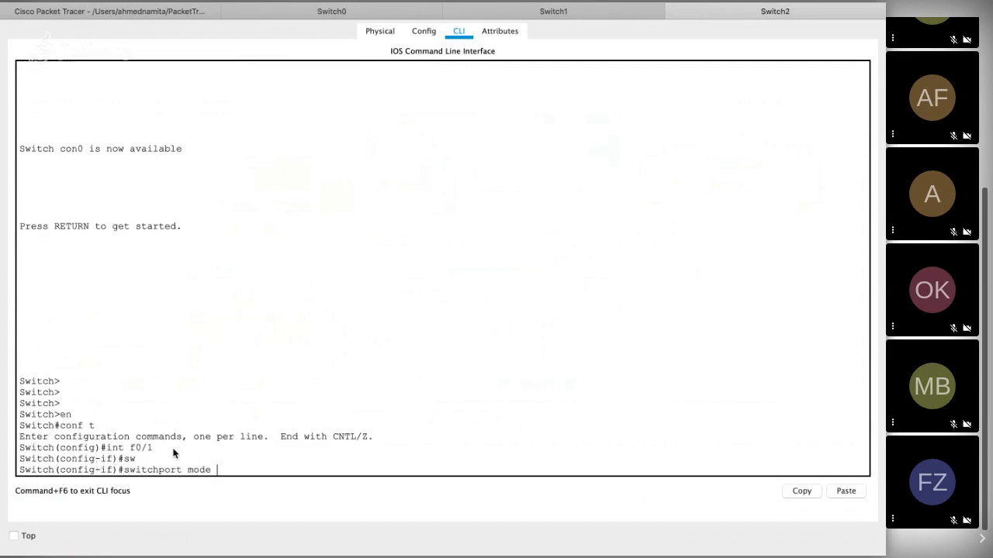
pyautogui.write('tr')
pyautogui.press('Return')
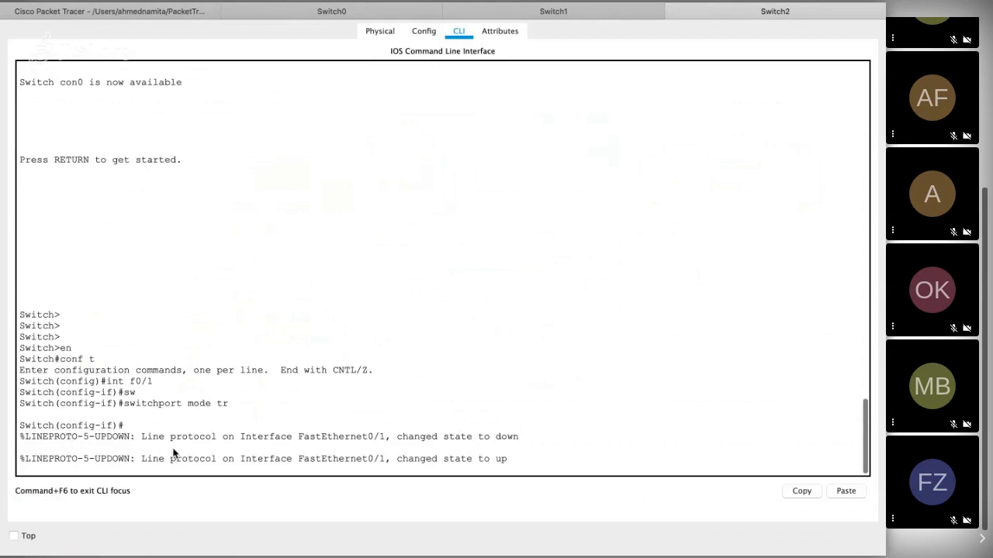
pyautogui.press('Return')
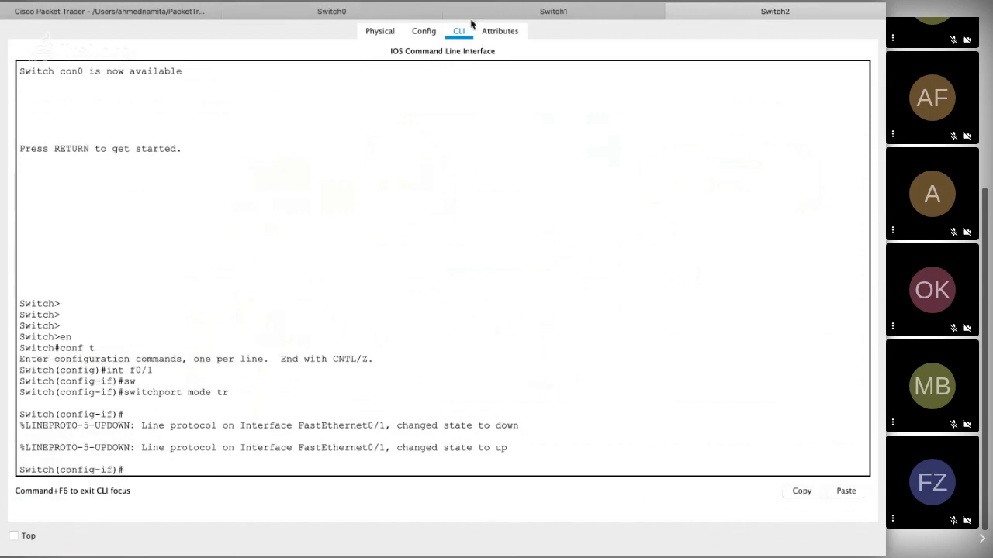
# Step: In the topology, draw a red line below each of Switch2's links, to Switch0 and to Switch1
pyautogui.click(109, 11)
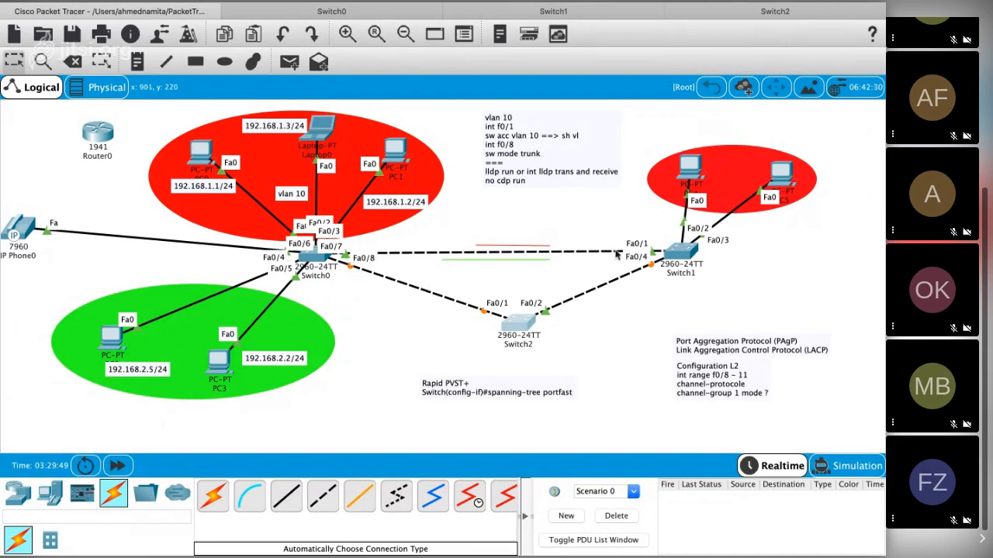
pyautogui.click(165, 62)
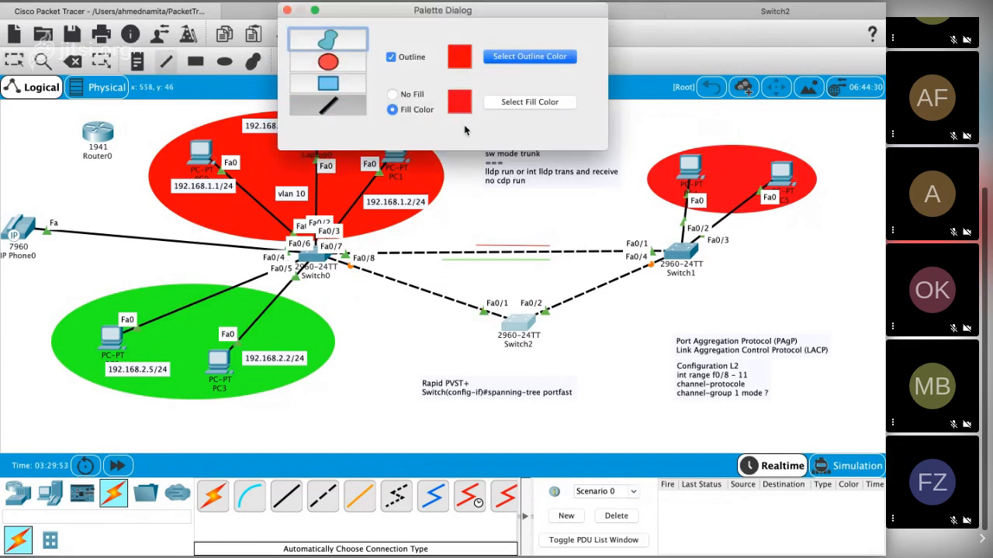
pyautogui.click(341, 110)
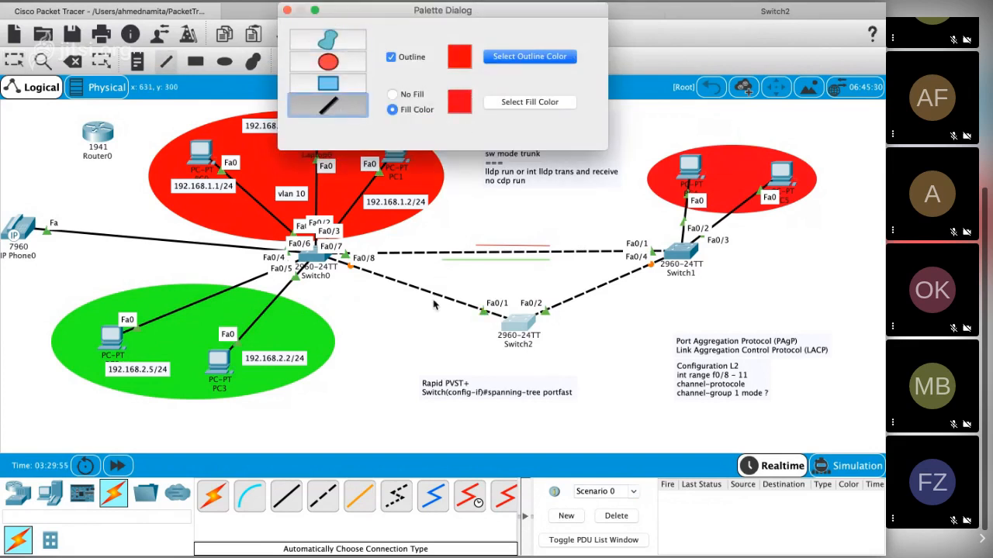
pyautogui.moveTo(366, 279); pyautogui.dragTo(446, 309)
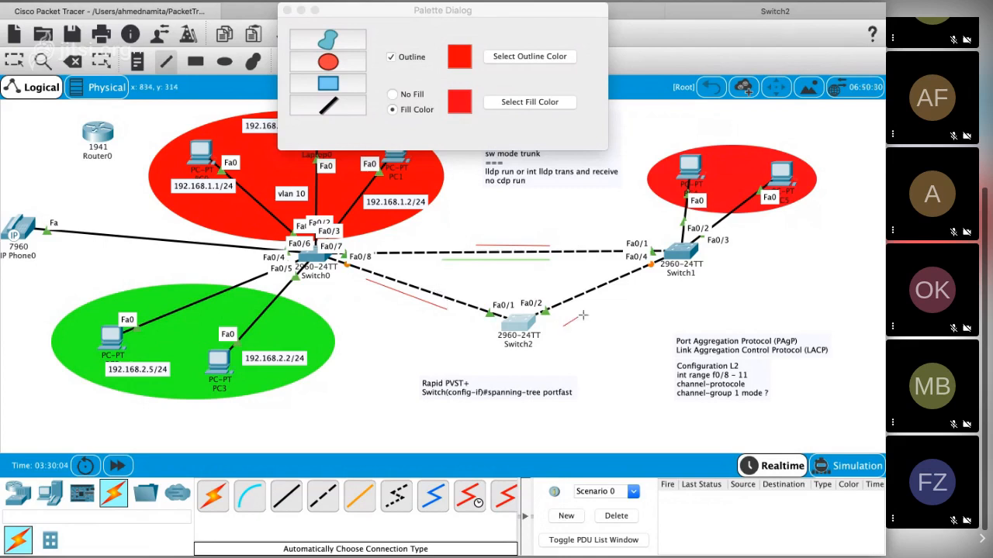
pyautogui.moveTo(564, 326); pyautogui.dragTo(652, 282)
# Step: Draw a green line above each of Switch2's links to Switch1 and Switch0, and close the drawing palette
pyautogui.click(357, 107)
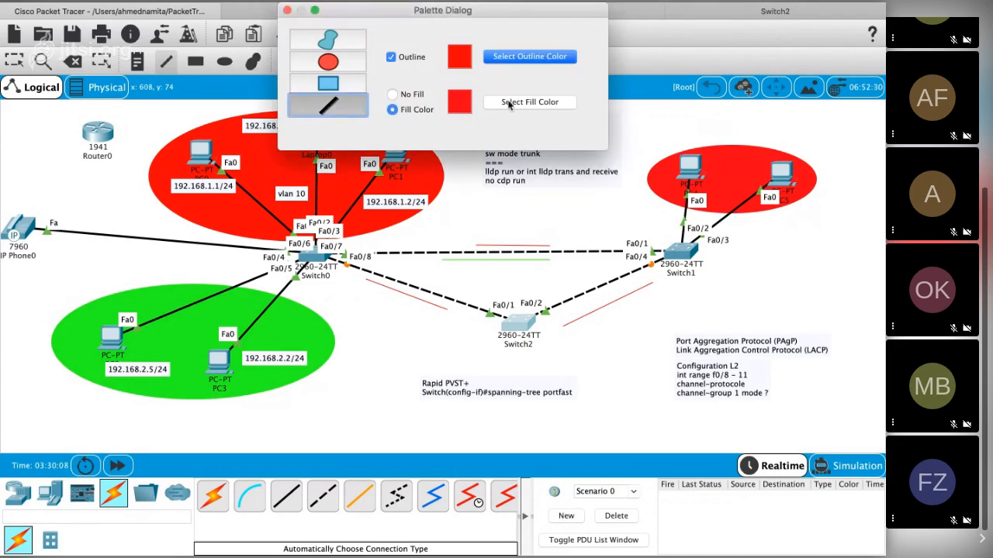
pyautogui.click(514, 60)
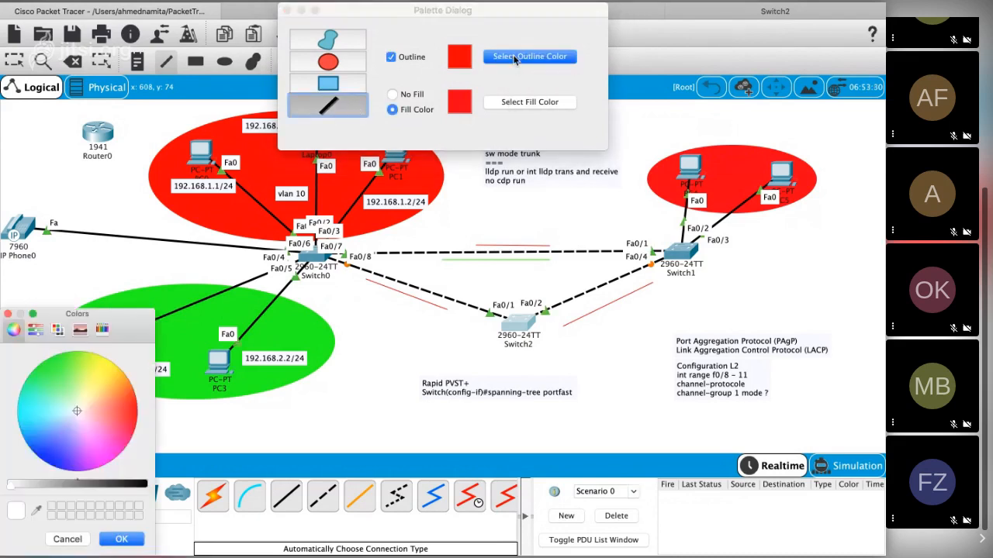
pyautogui.click(68, 373)
pyautogui.moveTo(64, 371); pyautogui.dragTo(56, 355)
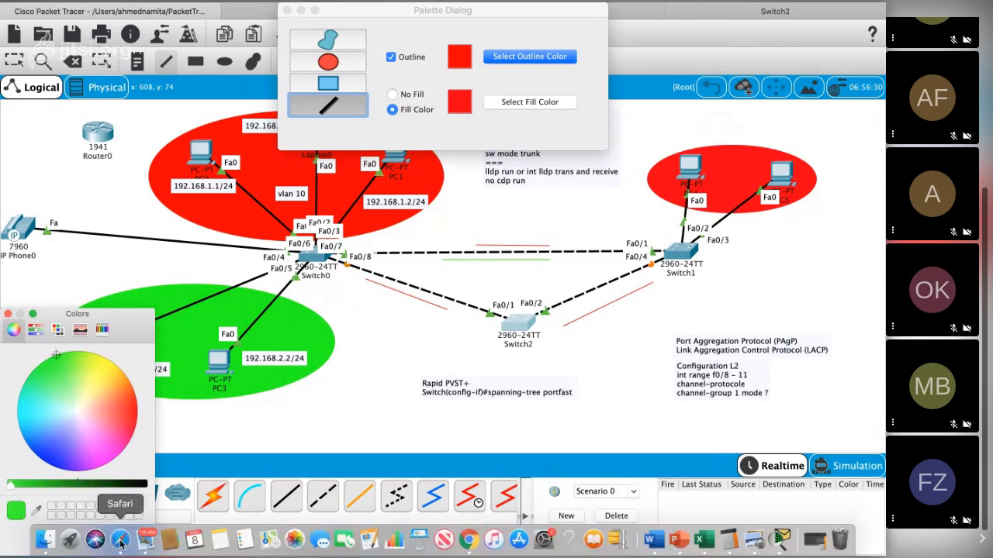
pyautogui.click(116, 537)
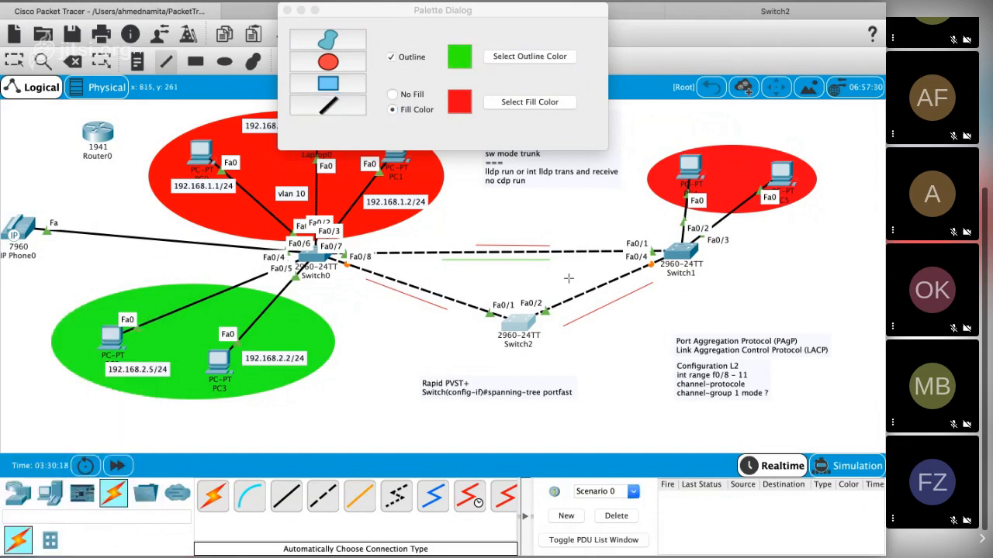
pyautogui.moveTo(615, 271); pyautogui.dragTo(557, 294)
pyautogui.moveTo(404, 270); pyautogui.dragTo(464, 293)
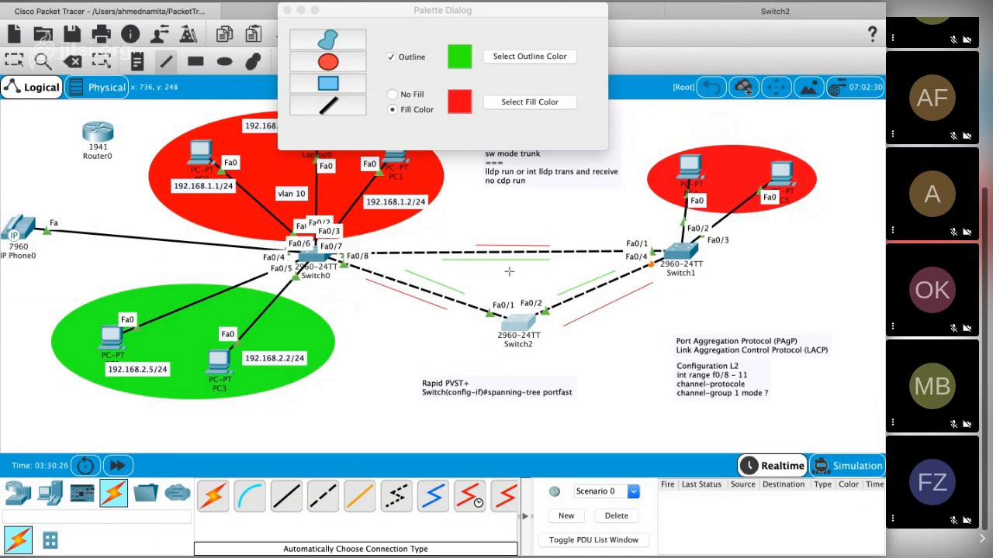
pyautogui.click(286, 10)
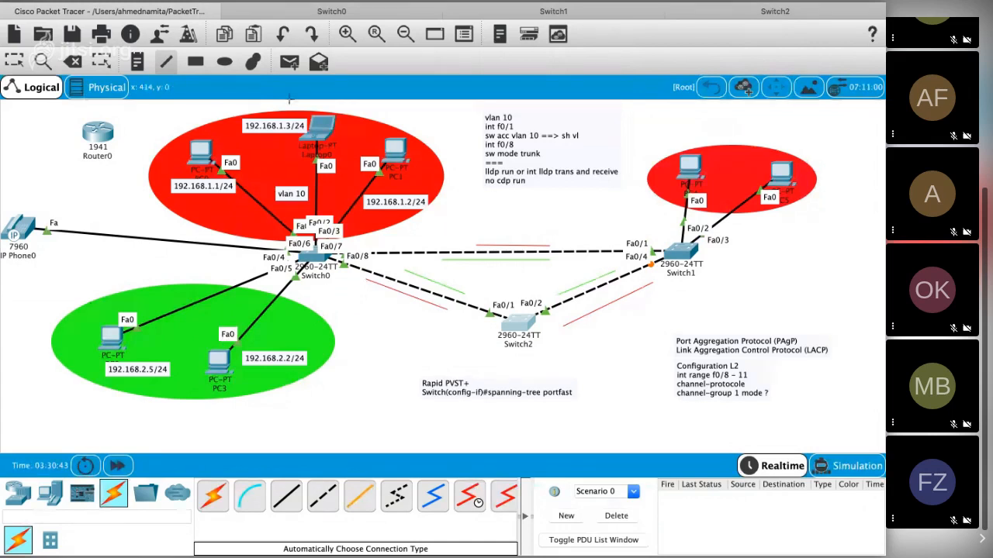
# Step: Try to give PC4 a static IP address, starting with 192.168, in its FastEthernet0 IP configuration
pyautogui.click(290, 63)
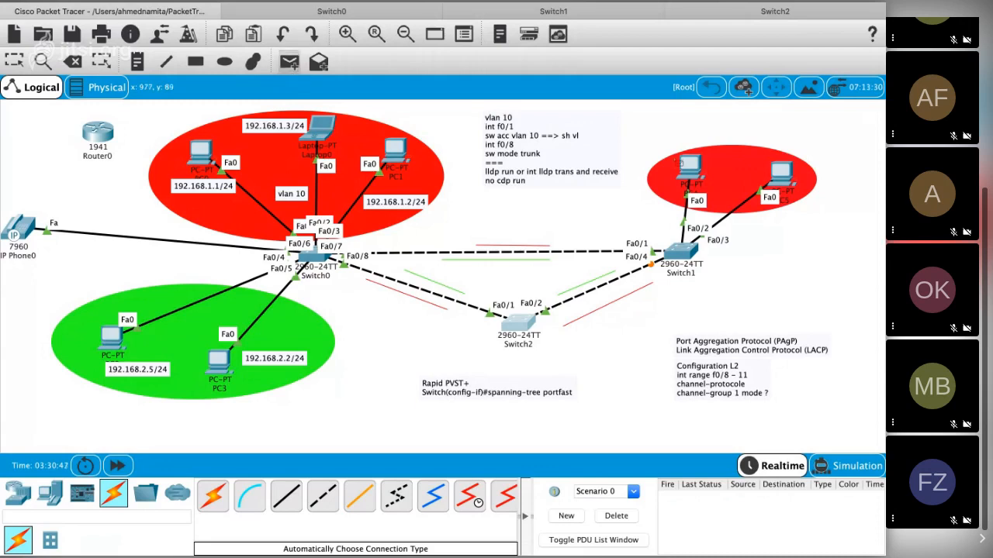
pyautogui.press('Escape')
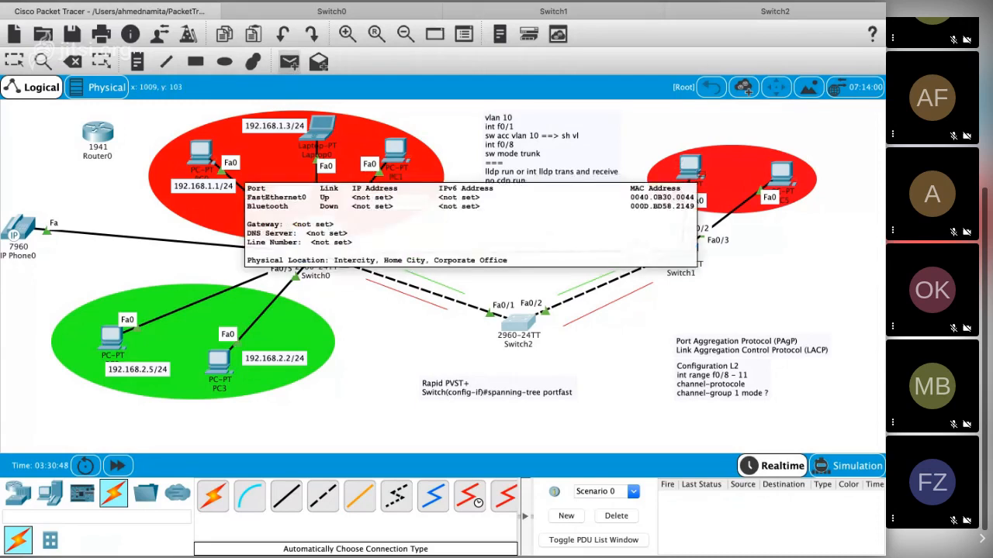
pyautogui.click(701, 169)
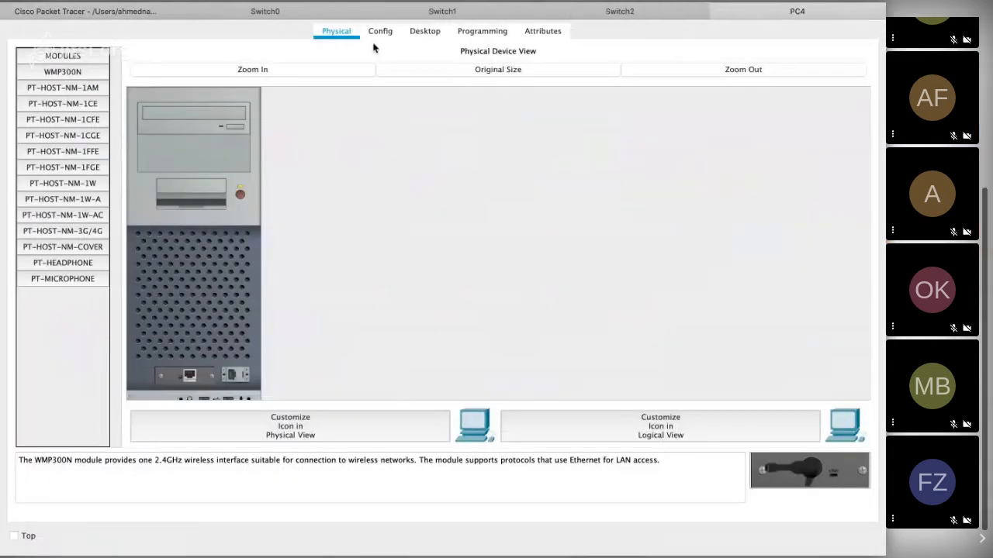
pyautogui.click(380, 34)
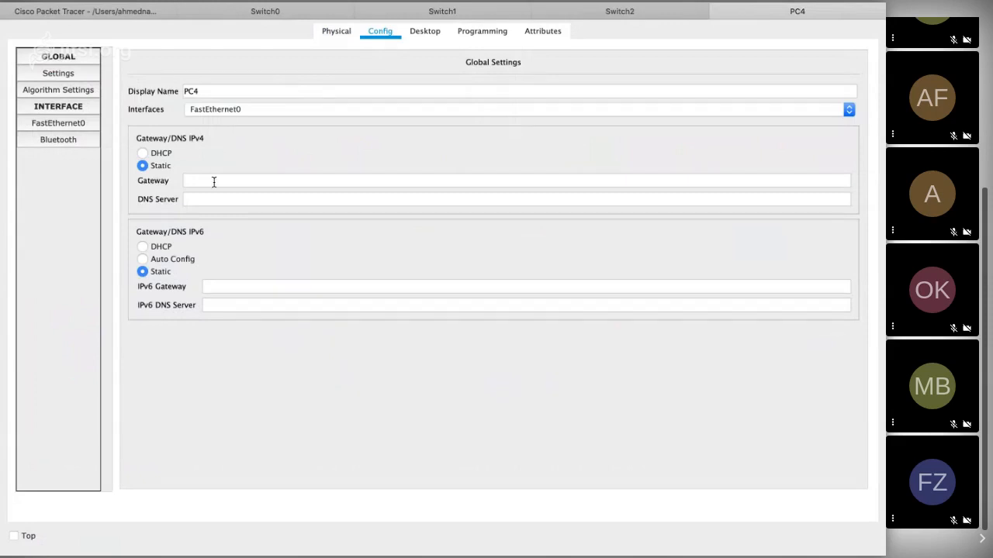
pyautogui.click(47, 123)
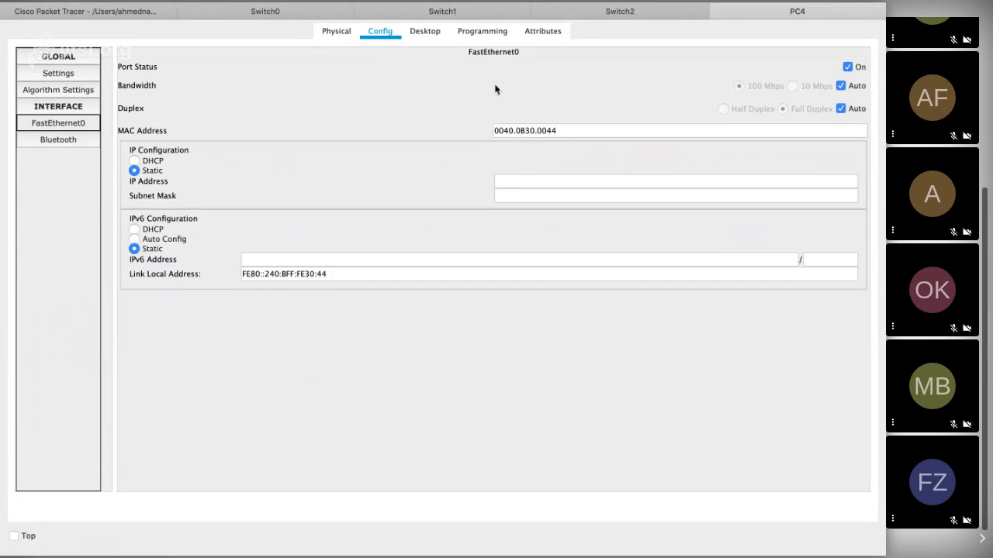
pyautogui.click(425, 32)
pyautogui.click(122, 106)
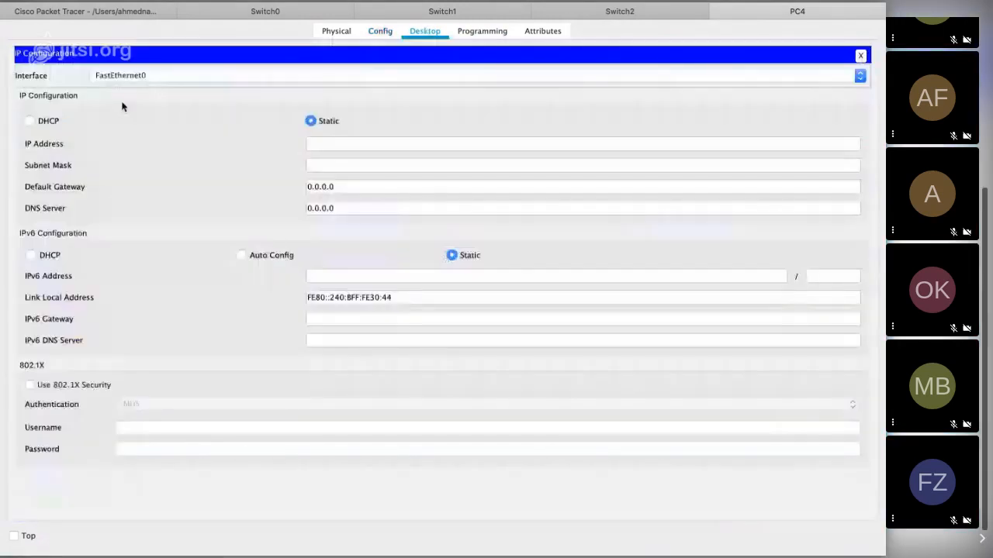
pyautogui.click(344, 144)
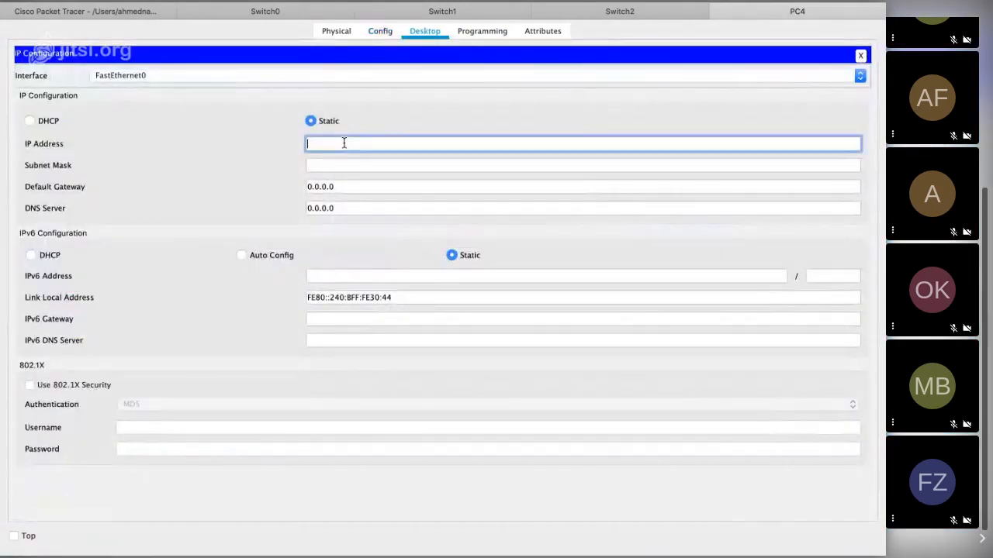
pyautogui.write('192.168')
pyautogui.click(84, 9)
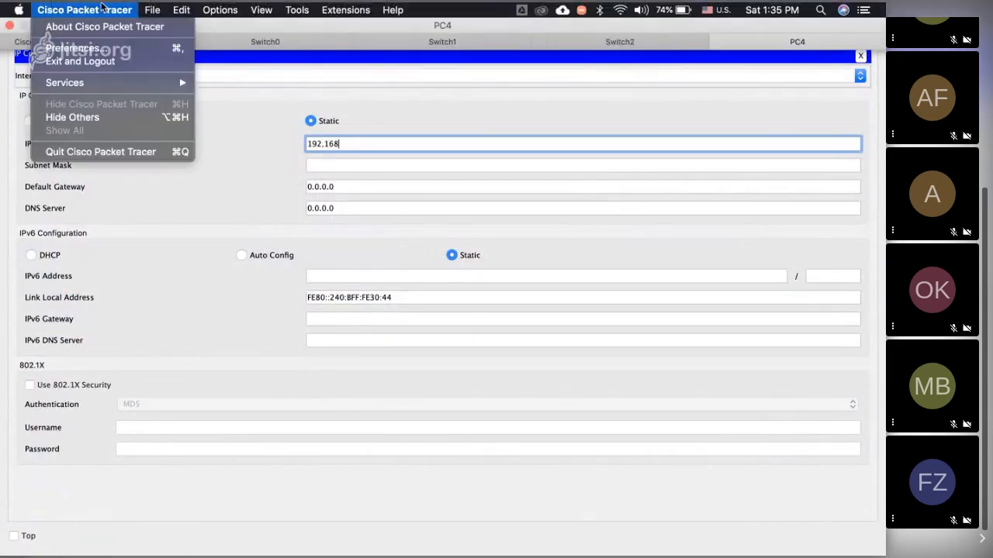
pyautogui.click(291, 33)
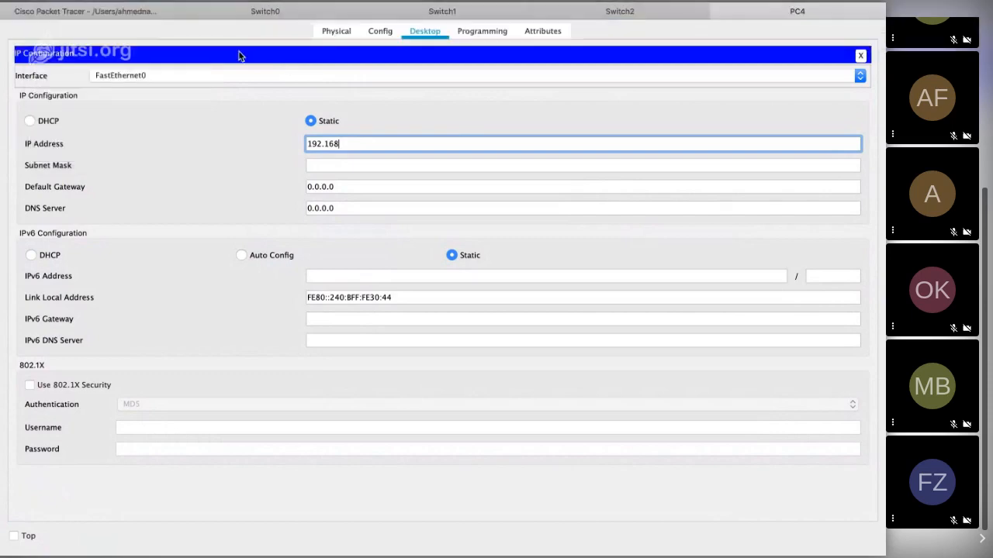
# Step: Look for Packet Tracer among the running applications and launch Cisco Packet Tracer again
pyautogui.press('super+Tab')
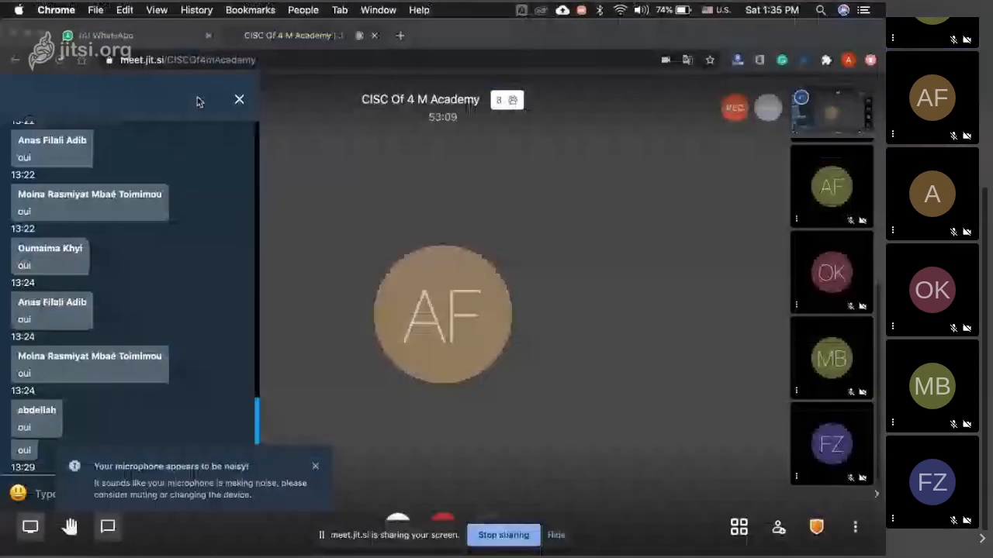
pyautogui.press('super+Tab')
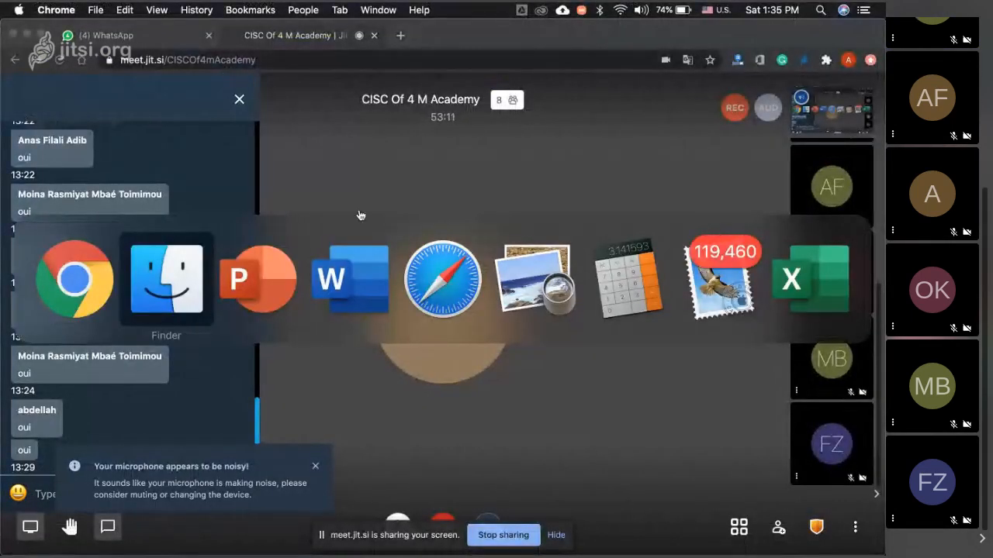
pyautogui.press('super+Tab')
pyautogui.press('super+Tab')
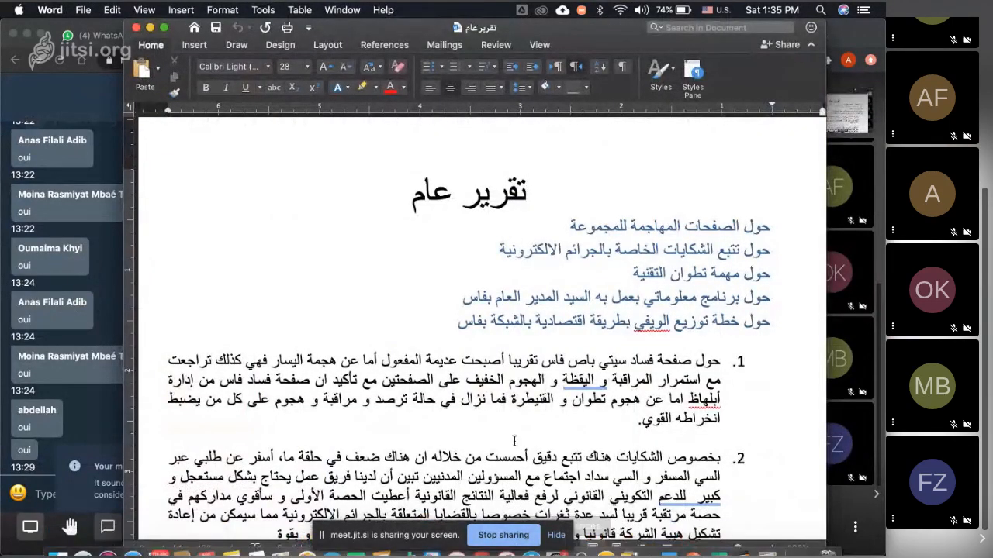
pyautogui.press('super+Tab')
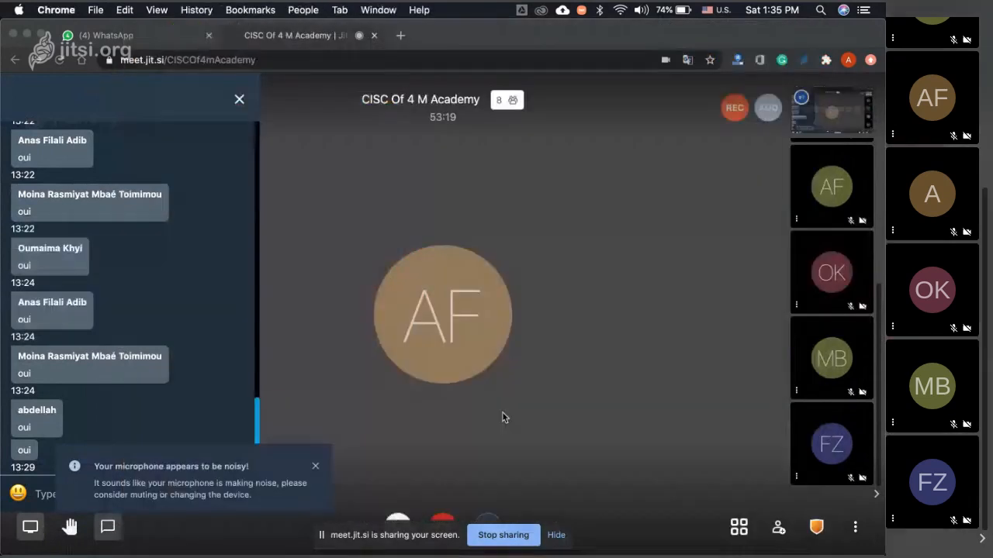
pyautogui.press('F4')
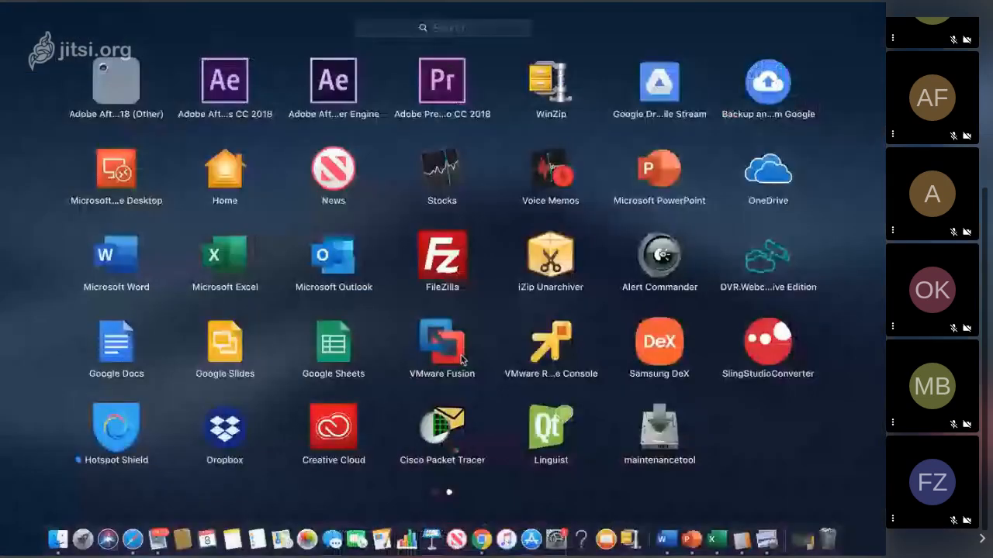
pyautogui.click(449, 427)
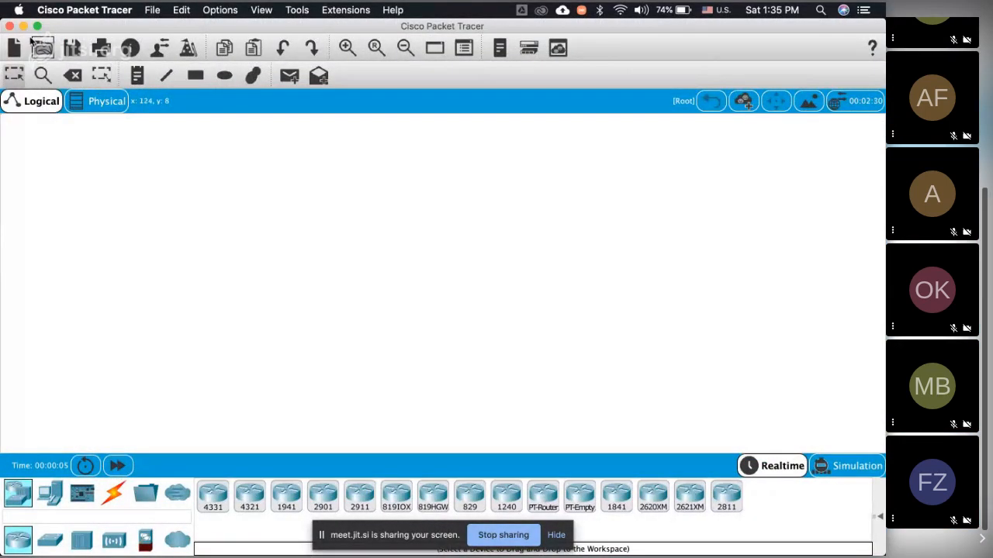
# Step: Reopen the recent topology file vlans sw.pkt
pyautogui.click(147, 10)
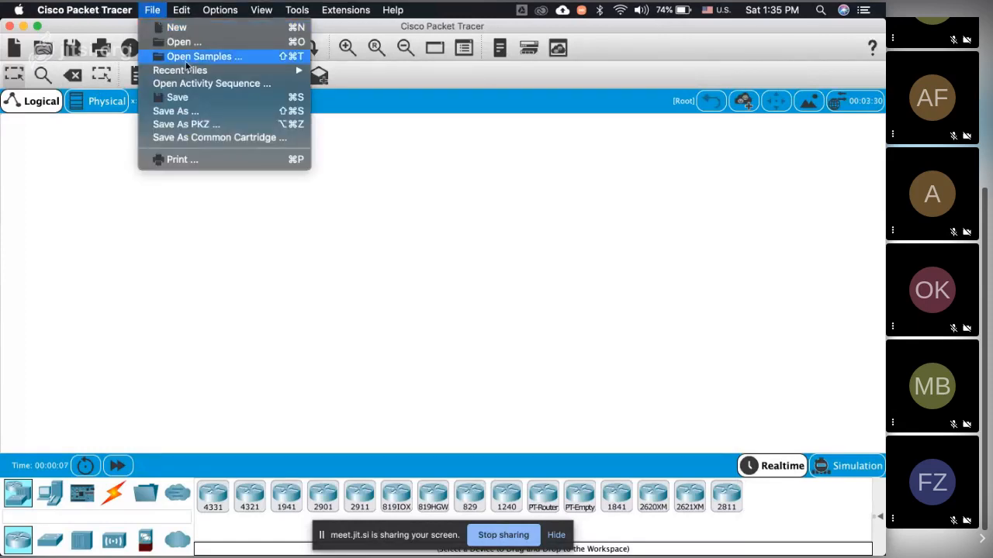
pyautogui.moveTo(190, 72)
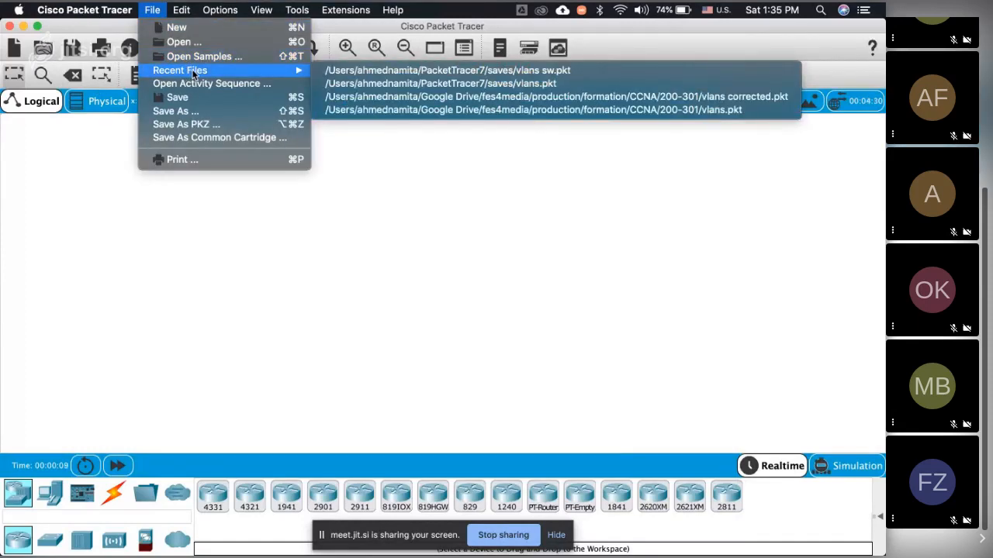
pyautogui.click(405, 71)
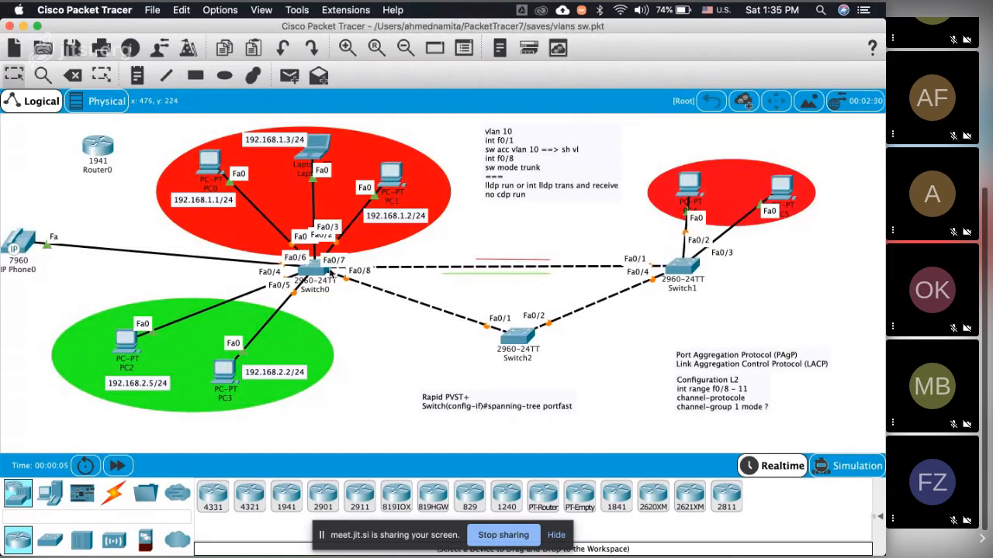
# Step: Examine Switch0's command line and port summary, and check Switch1's device window
pyautogui.moveTo(330, 271)
pyautogui.click(326, 283)
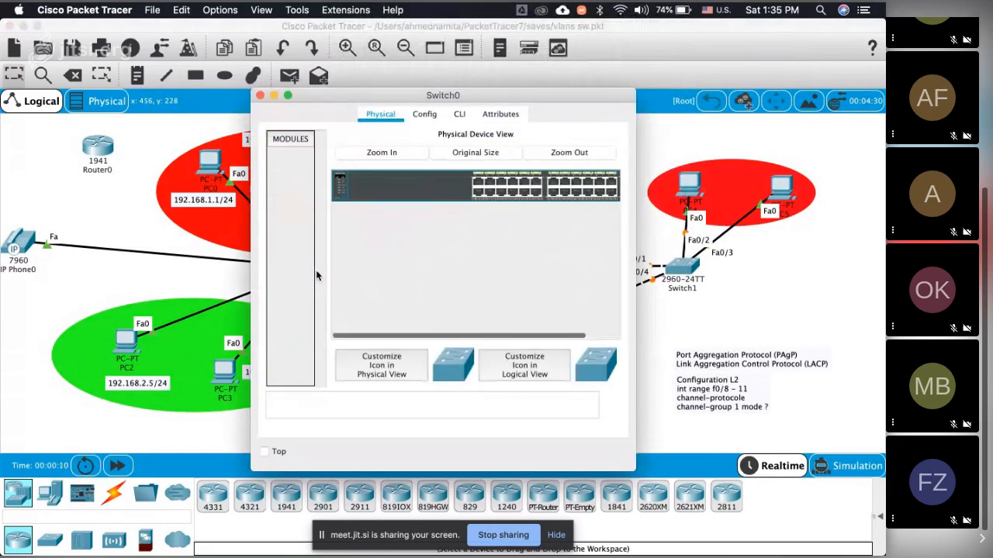
pyautogui.click(431, 117)
pyautogui.click(459, 111)
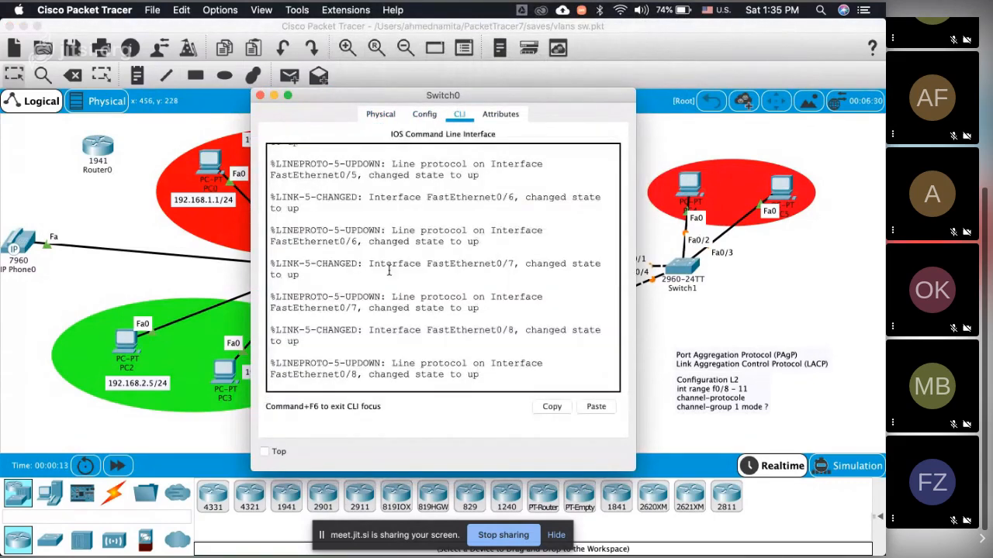
pyautogui.click(260, 95)
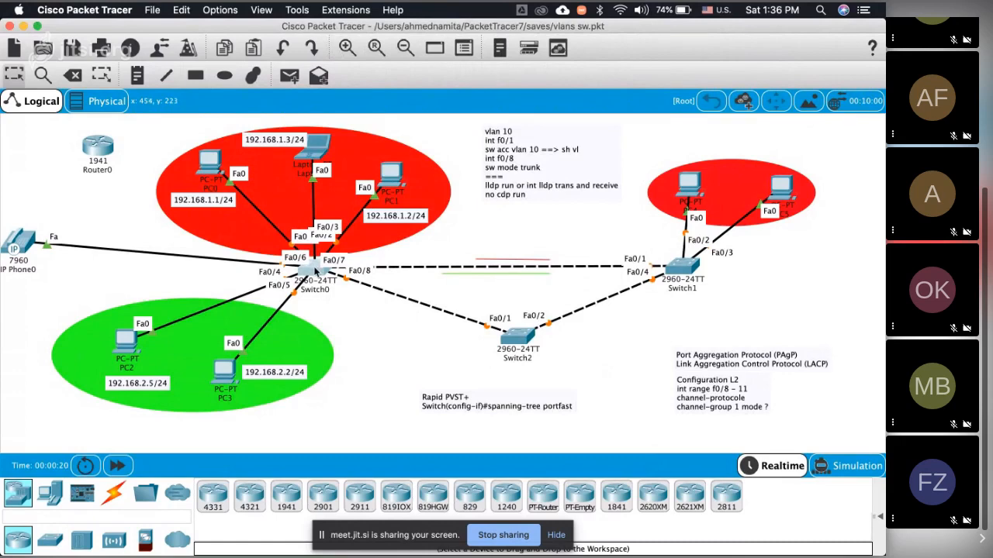
pyautogui.moveTo(315, 269)
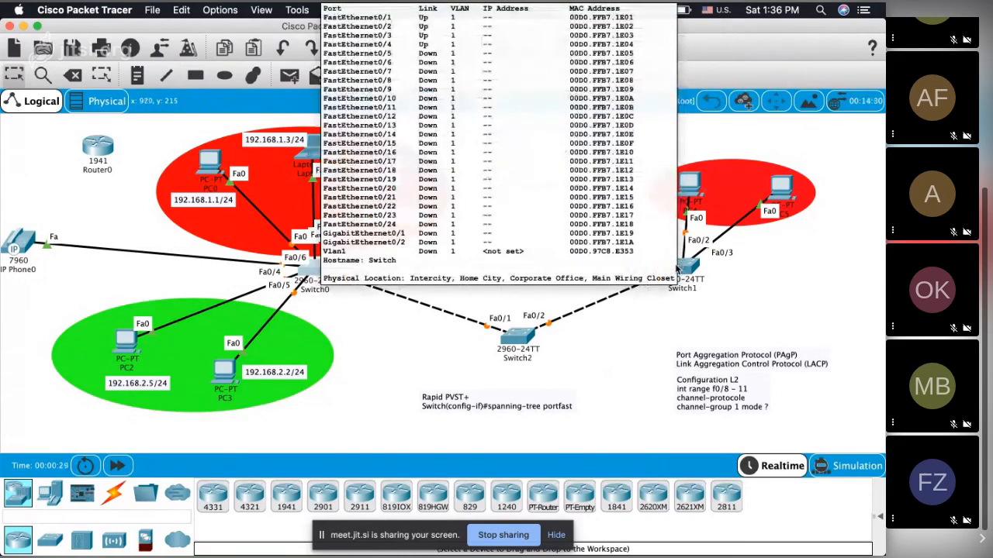
pyautogui.click(682, 268)
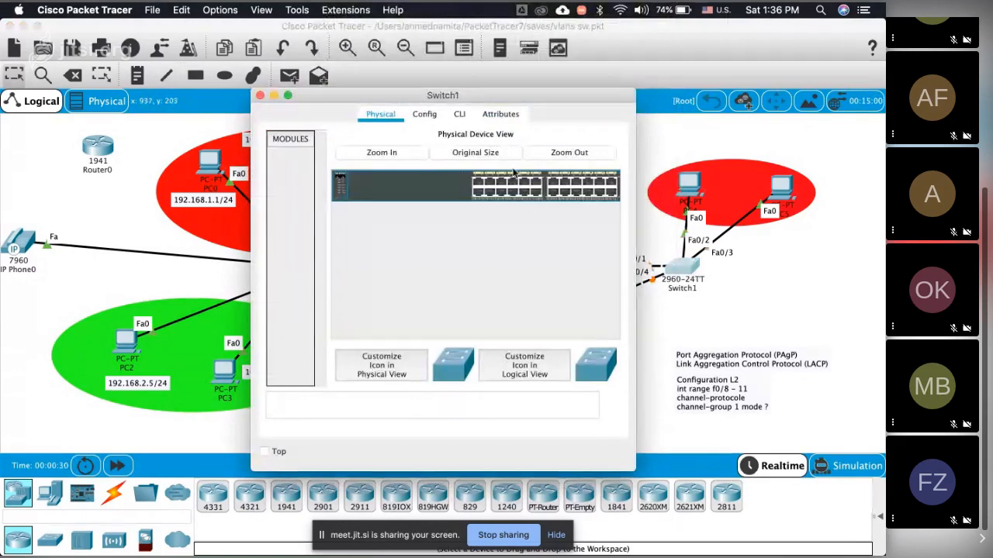
pyautogui.click(261, 95)
# Step: Widen Switch0's command line window and try to list its VLANs with "en sh vlan br"
pyautogui.click(308, 272)
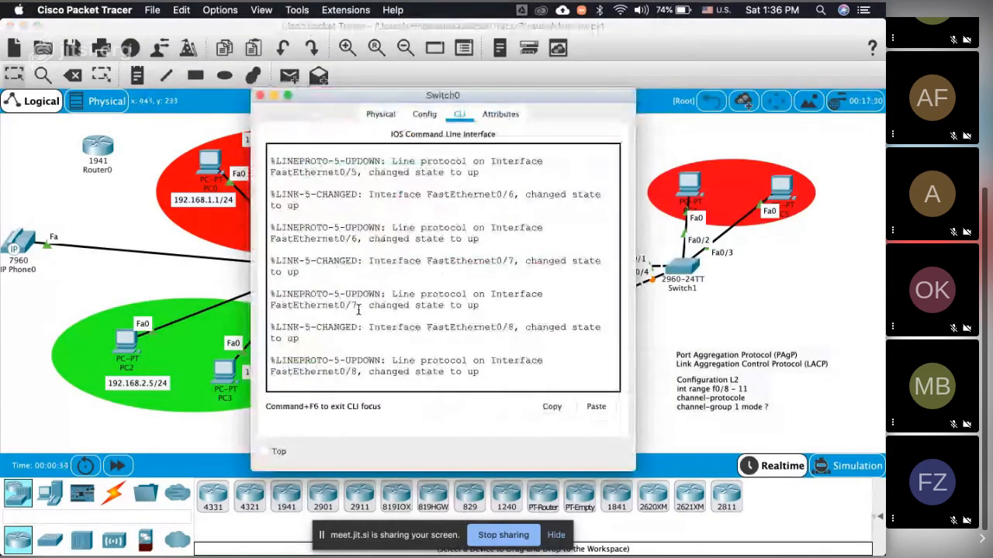
pyautogui.press('Return')
pyautogui.press('Return')
pyautogui.press('Return')
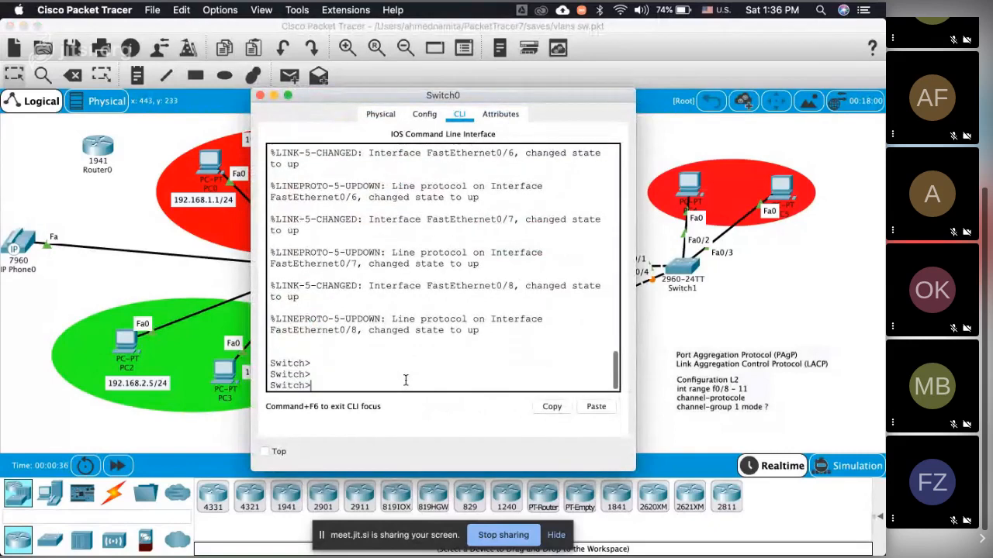
pyautogui.write('en')
pyautogui.moveTo(636, 310); pyautogui.dragTo(846, 314)
pyautogui.write('sh')
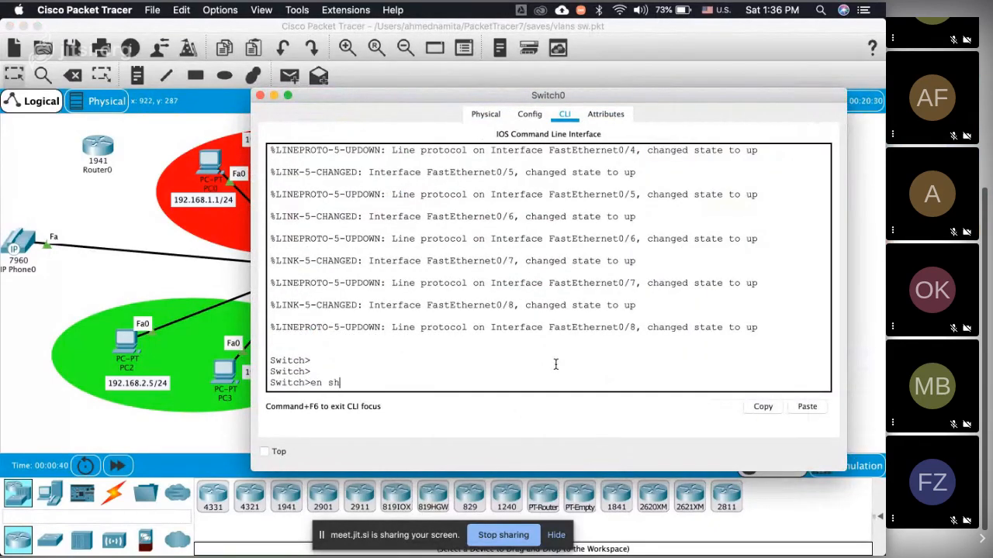
pyautogui.write(' vlan br')
pyautogui.press('Return')
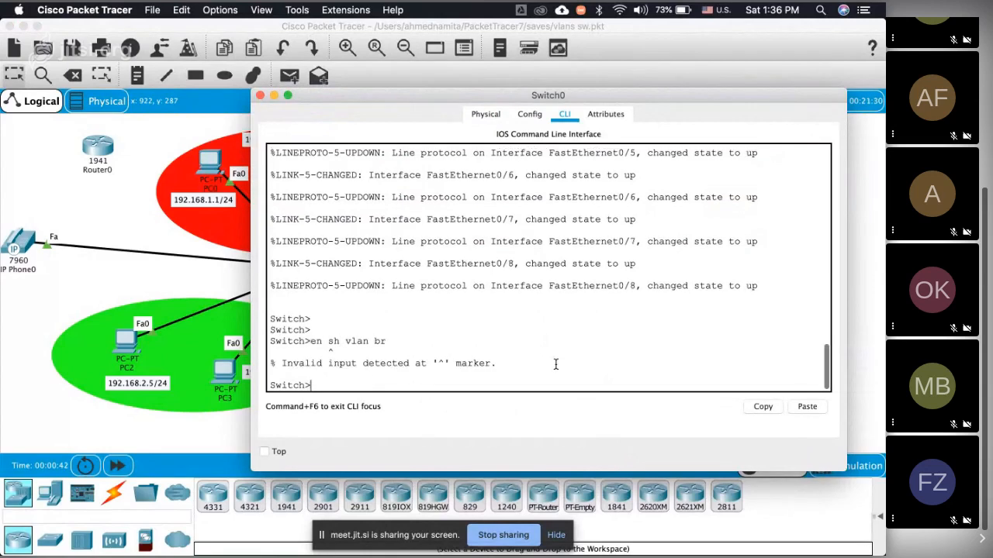
# Step: Enter privileged mode on Switch0 and display the brief VLAN list with "sho vlan br"
pyautogui.write('en')
pyautogui.press('Return')
pyautogui.write('sho vlan')
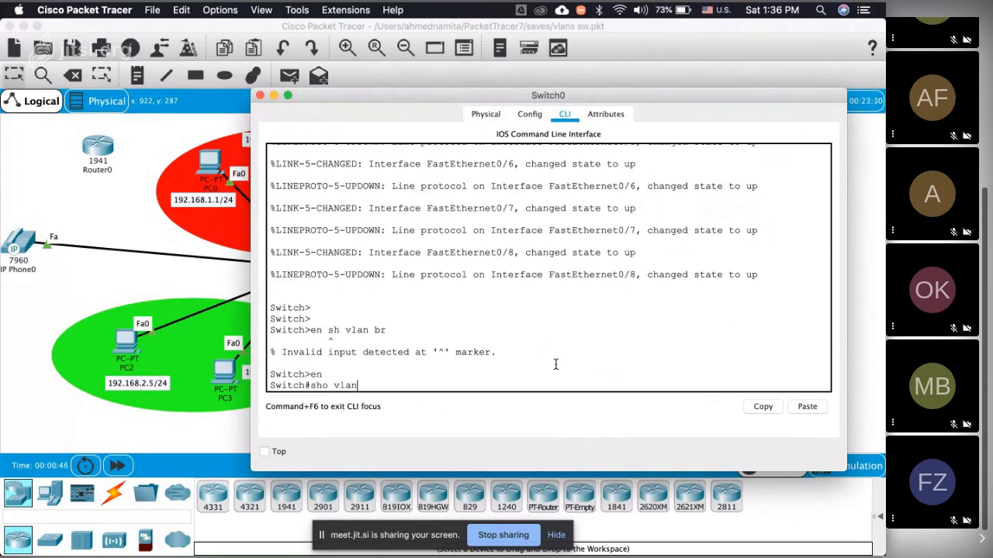
pyautogui.write(' br')
pyautogui.press('Return')
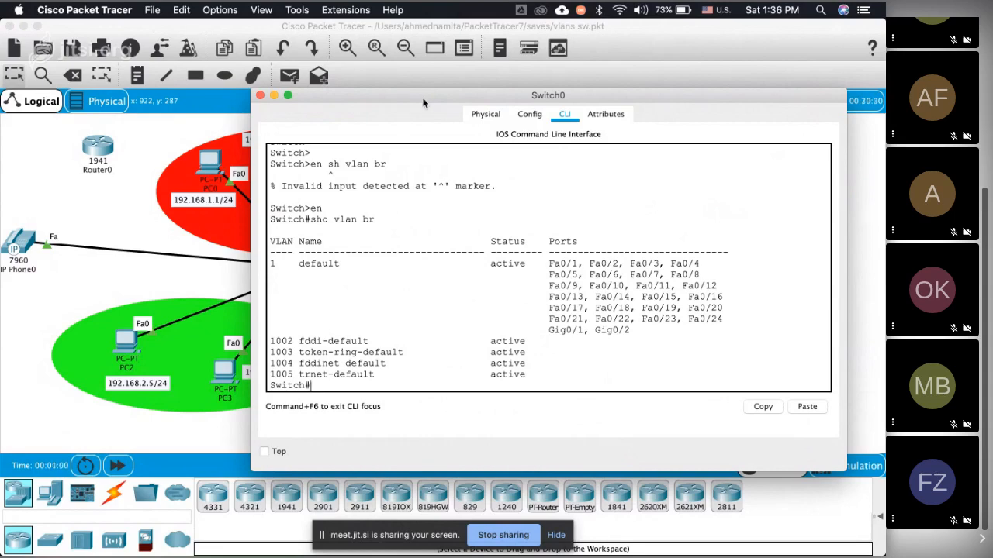
# Step: Set Switch0's window aside and shift PC0 slightly left within the red ellipse
pyautogui.moveTo(423, 102); pyautogui.dragTo(606, 94)
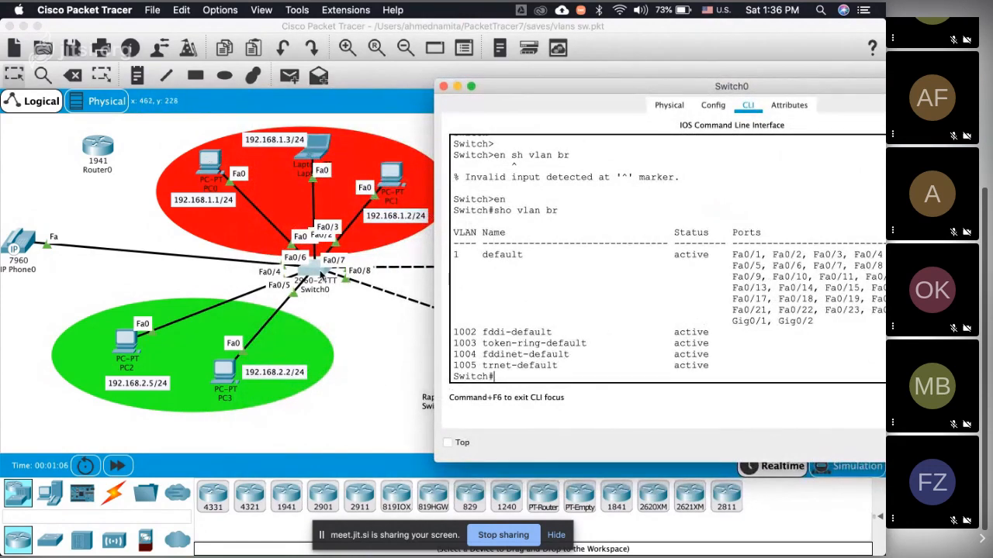
pyautogui.click(197, 162)
pyautogui.moveTo(197, 161); pyautogui.dragTo(189, 167)
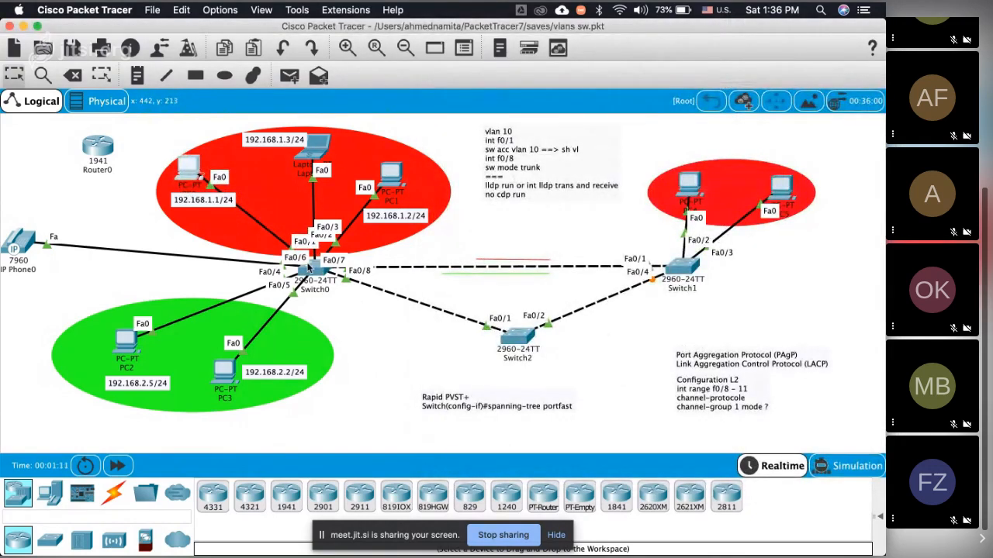
# Step: In Switch0's global configuration, assign the interface range f0/1 - 3 to access VLAN 10
pyautogui.click(309, 266)
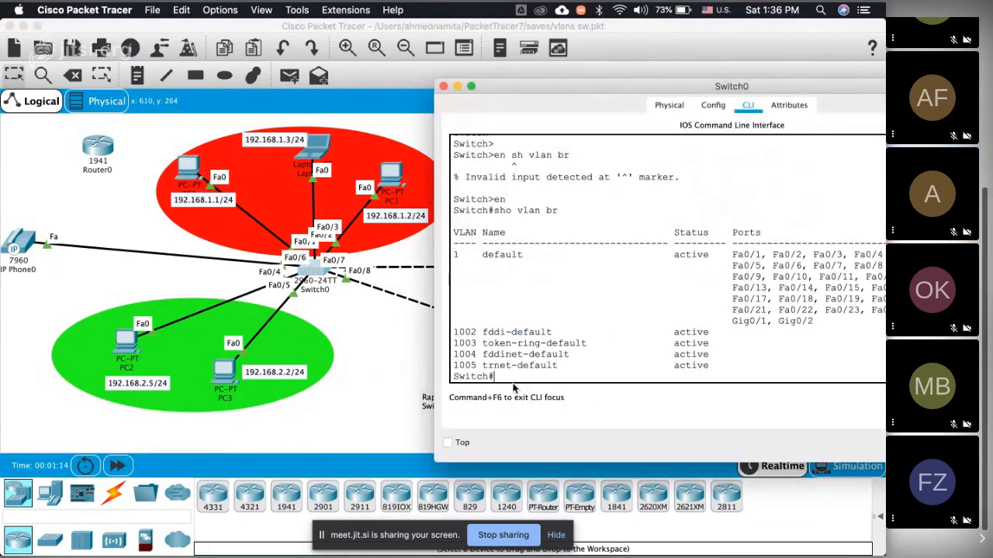
pyautogui.write('conf t')
pyautogui.press('Return')
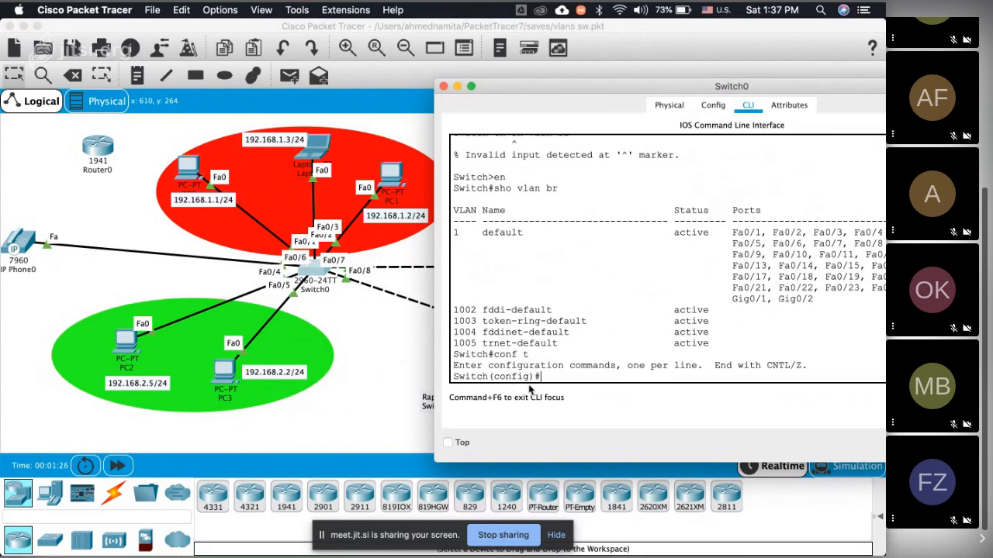
pyautogui.write('int range f0/1 - 3')
pyautogui.press('Return')
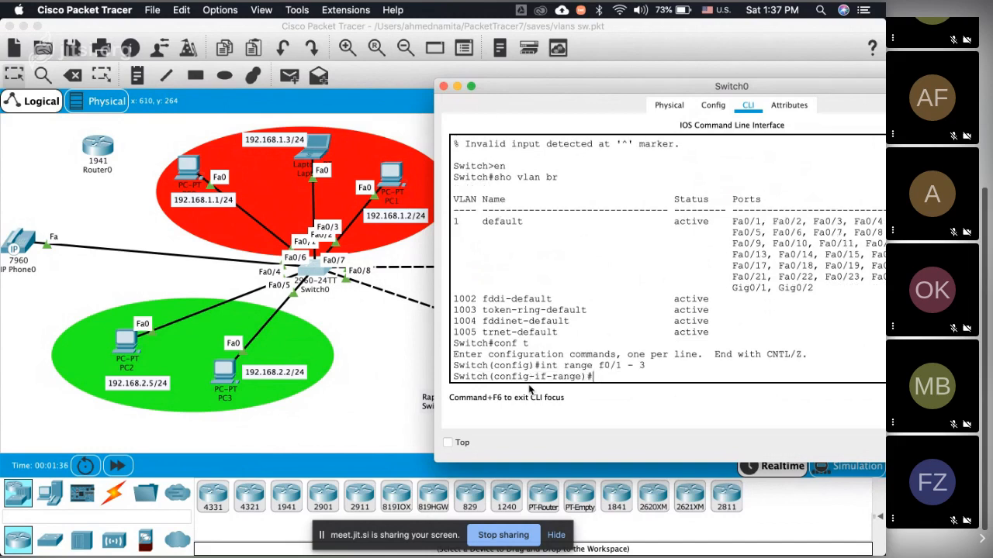
pyautogui.write('vlan 20')
pyautogui.press('BackSpace')
pyautogui.press('BackSpace')
pyautogui.write('10')
pyautogui.hotkey('ctrl', 'a')
pyautogui.write('sw acc')
pyautogui.press('Return')
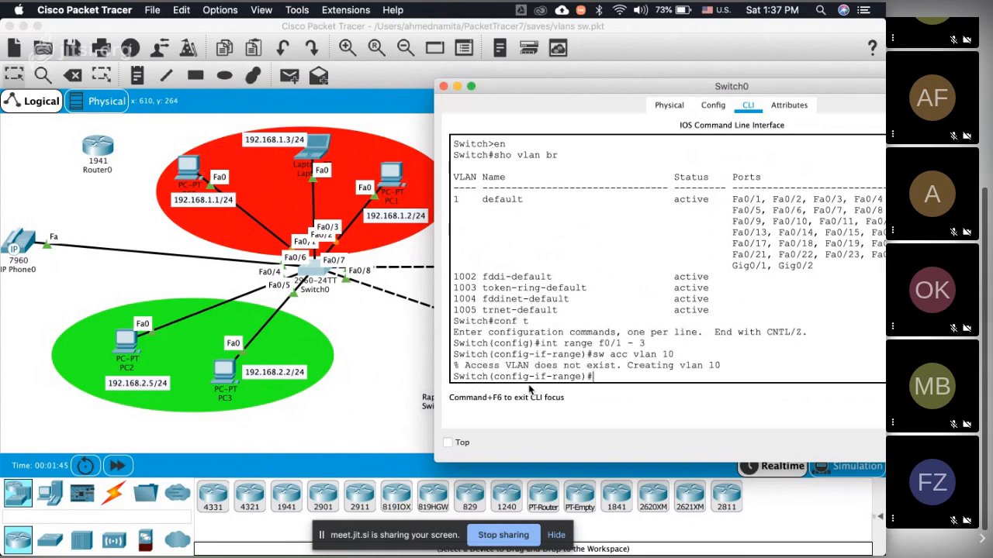
# Step: Name VLAN 10 "sales" on Switch0
pyautogui.write('vlan 10')
pyautogui.press('Return')
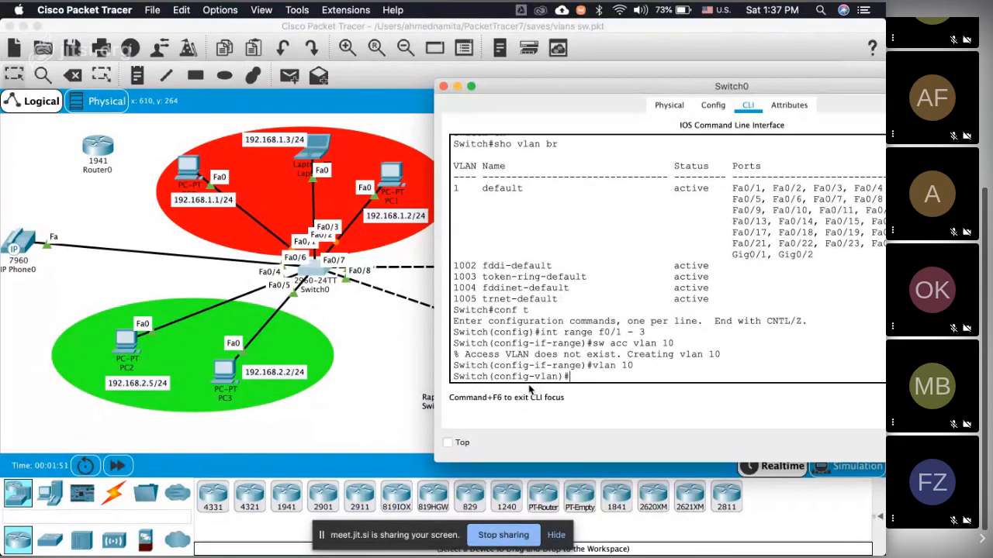
pyautogui.write('name sales')
pyautogui.press('Return')
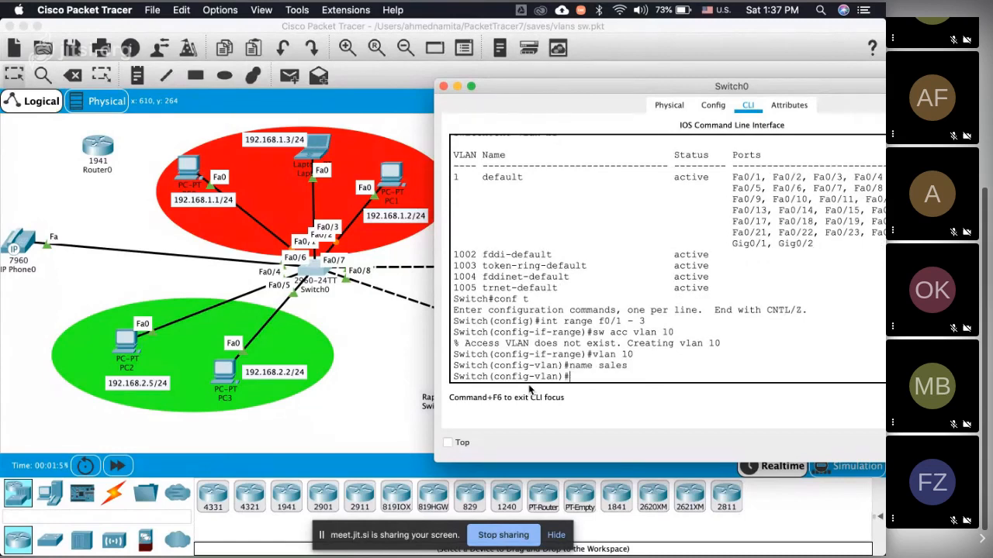
# Step: Create VLAN 20 on Switch0 and name it "admin"
pyautogui.write('vlan 20')
pyautogui.press('Return')
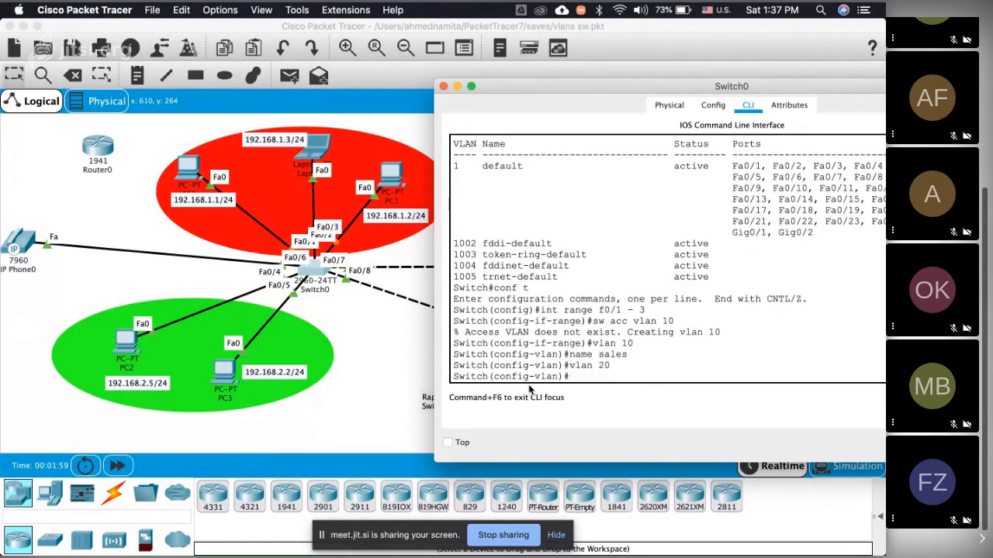
pyautogui.write('name admin')
pyautogui.press('Return')
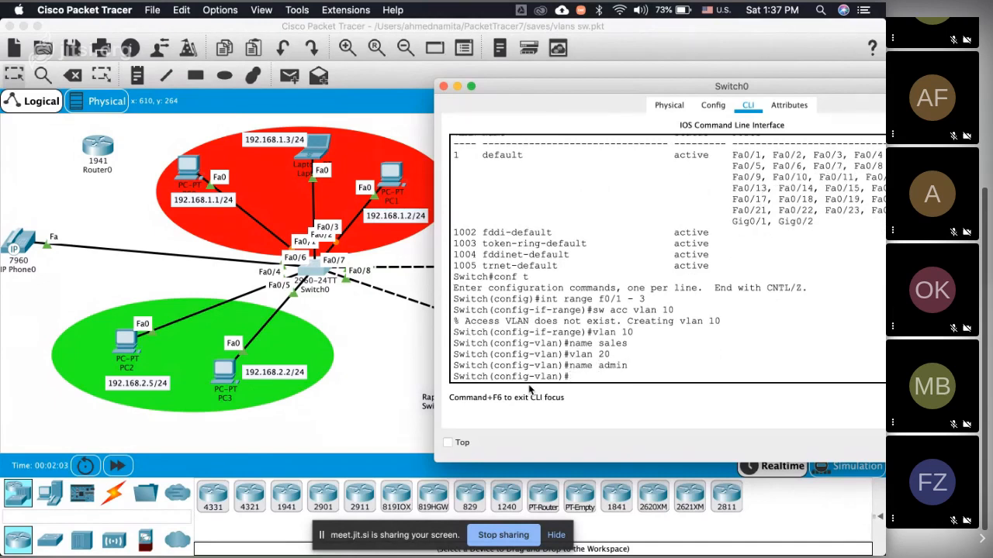
# Step: Start an interface command on Switch0 and shift PC3, PC2 and the green ellipse slightly left in the topology
pyautogui.write('int')
pyautogui.click(227, 376)
pyautogui.moveTo(227, 376); pyautogui.dragTo(220, 368)
pyautogui.moveTo(138, 350); pyautogui.dragTo(124, 352)
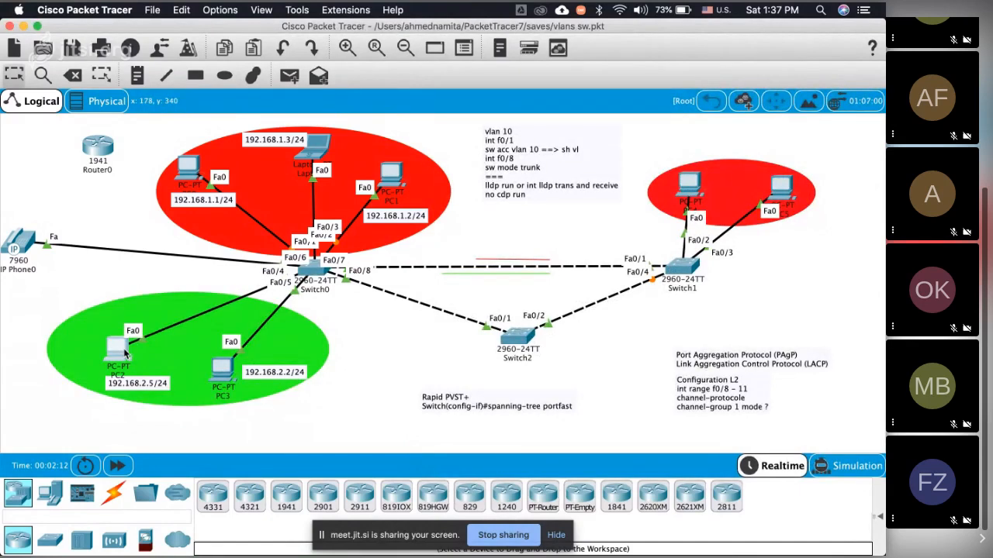
# Step: Assign the interface range f0/4 - 5 on Switch0 to access VLAN 20
pyautogui.click(310, 267)
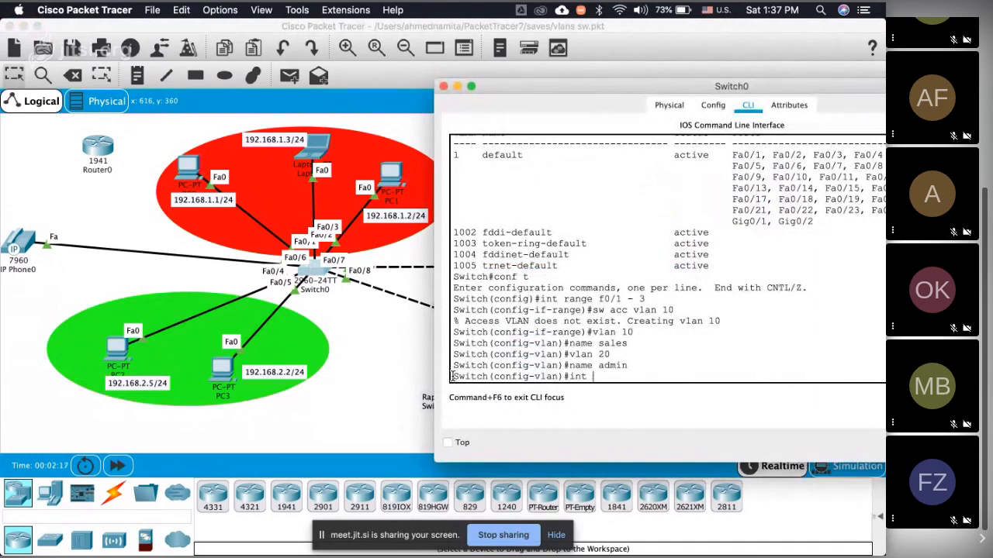
pyautogui.write('range f0/')
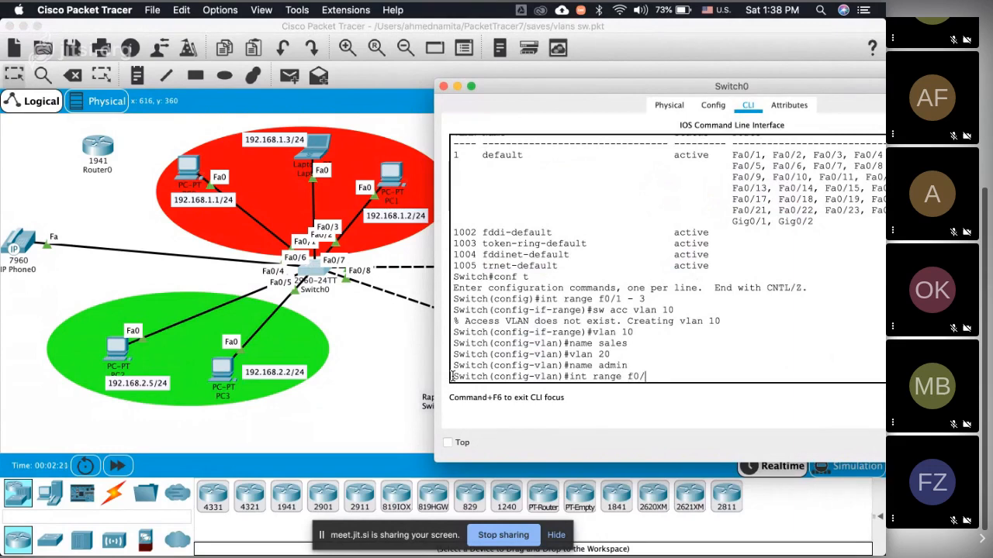
pyautogui.write('4 - 5')
pyautogui.press('Return')
pyautogui.write('s')
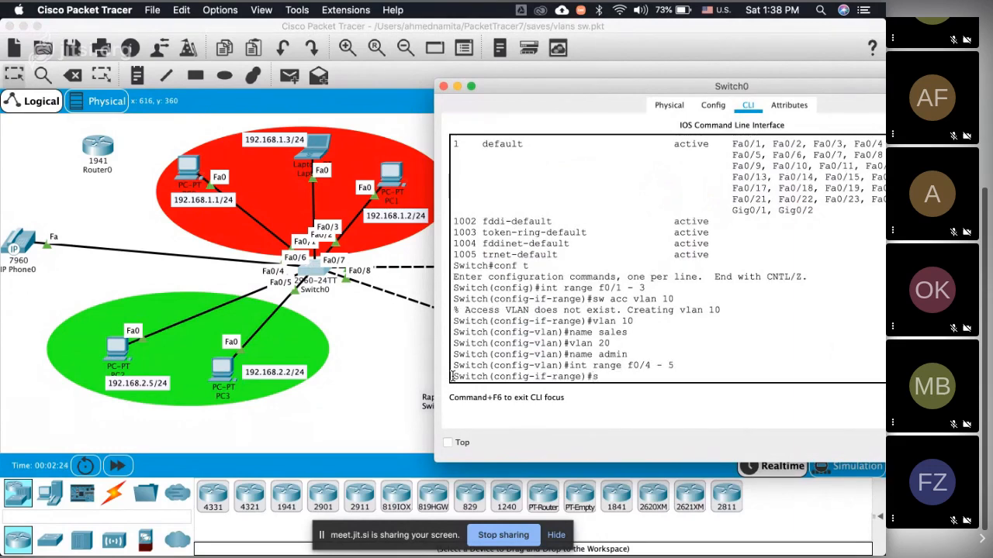
pyautogui.write('w acc vlan 20')
pyautogui.press('Return')
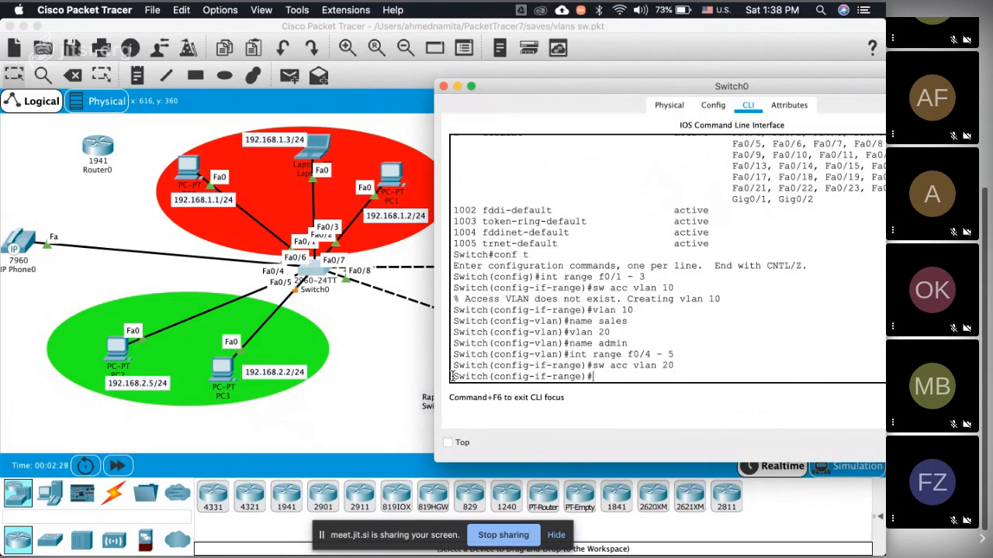
# Step: Open Switch1's command line in a wider window and enter global configuration mode
pyautogui.click(387, 335)
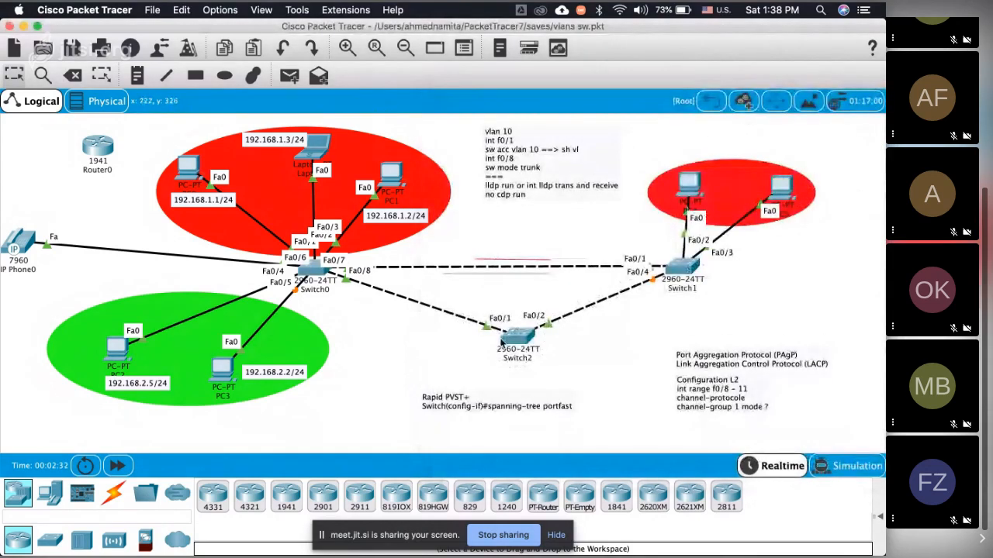
pyautogui.click(691, 272)
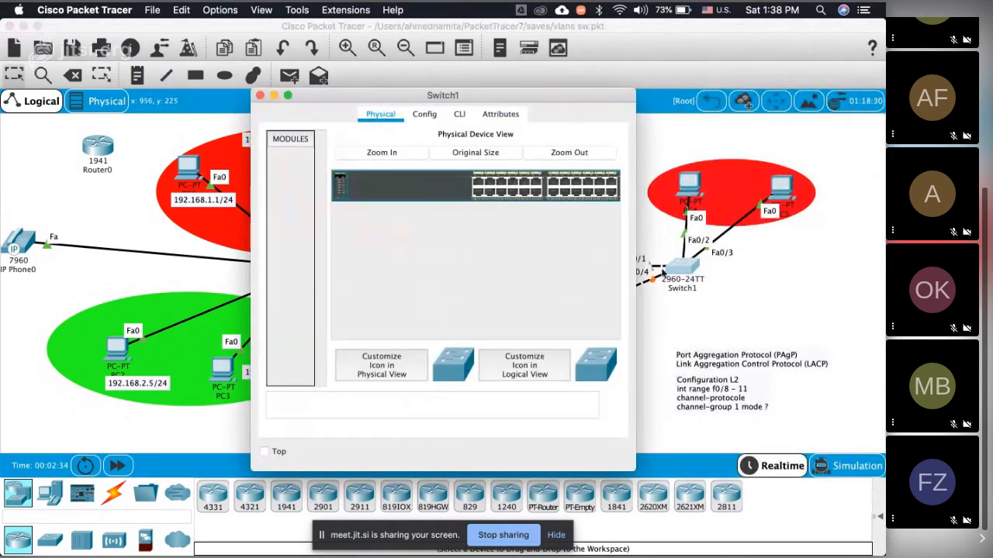
pyautogui.click(460, 115)
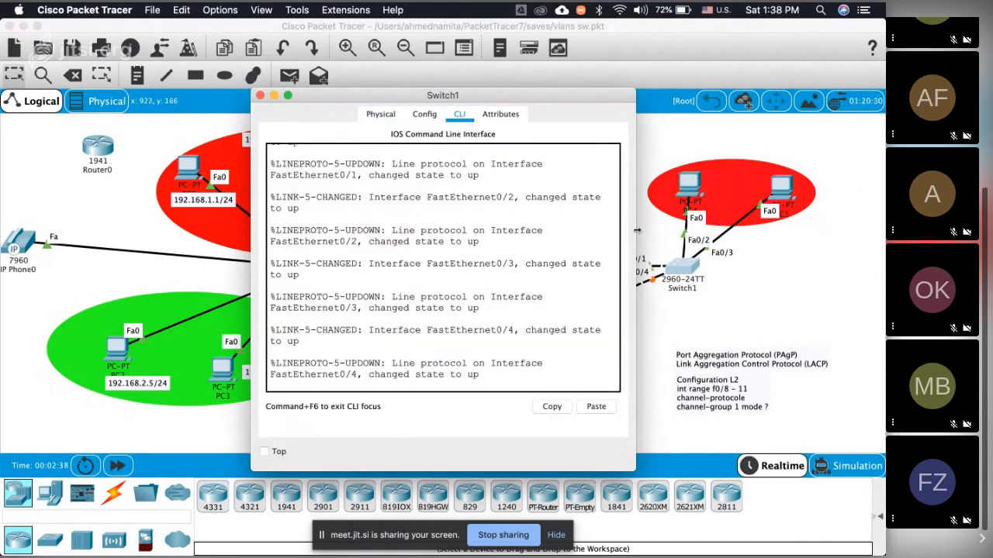
pyautogui.moveTo(636, 230); pyautogui.dragTo(795, 231)
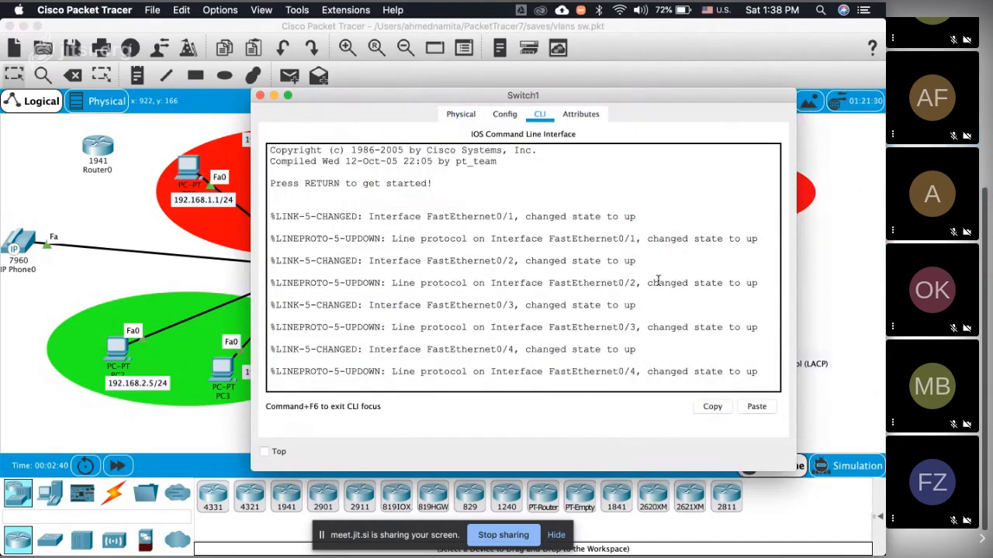
pyautogui.press('Return')
pyautogui.write('en')
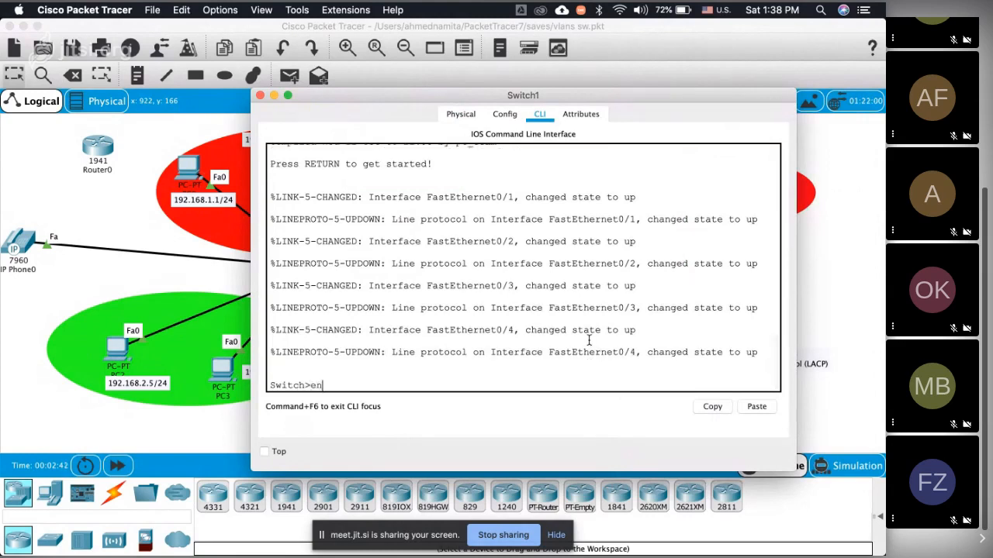
pyautogui.press('Return')
pyautogui.write('conf t')
pyautogui.press('Return')
# Step: Assign the interface range f0/1 - 2 on Switch1 to access VLAN 10
pyautogui.write('nt')
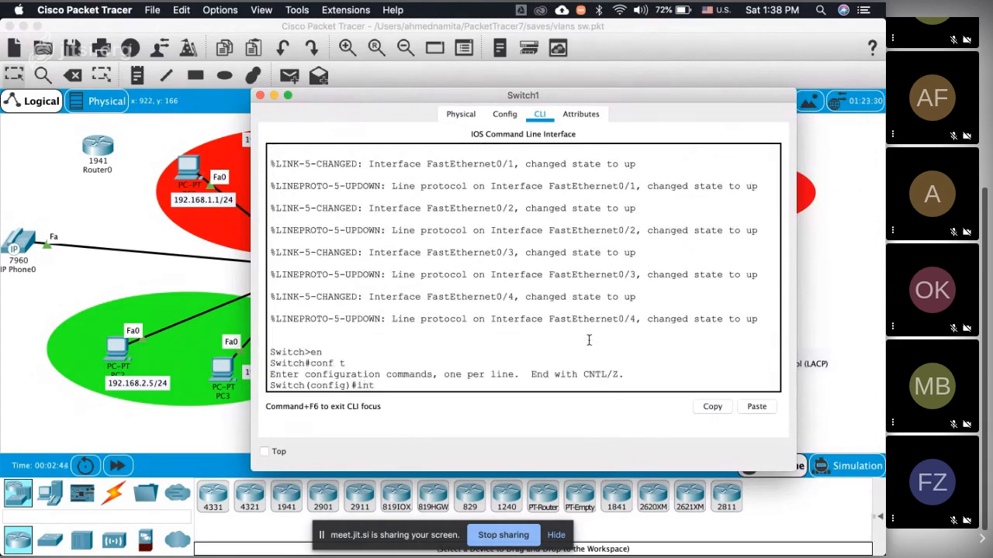
pyautogui.write(' ran f0/1 - 2')
pyautogui.press('Return')
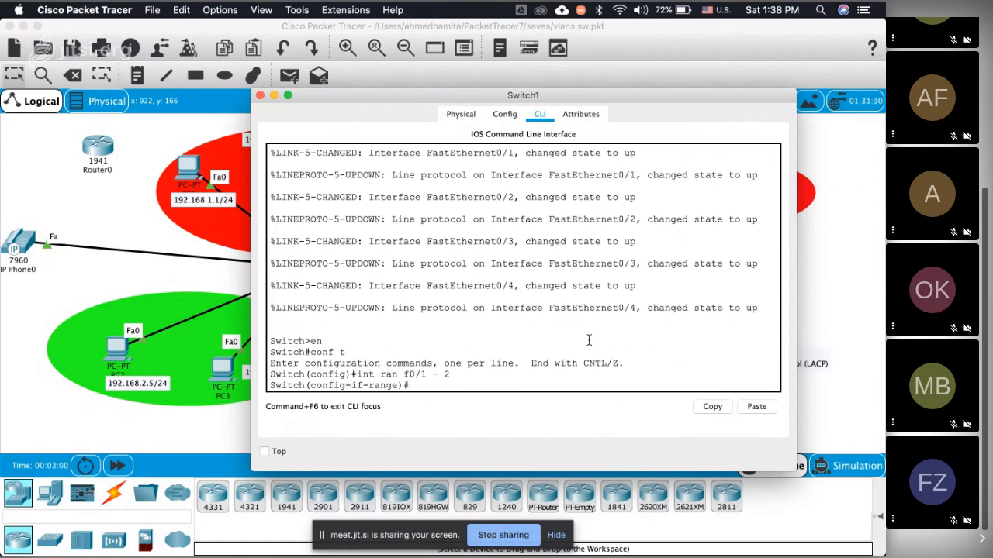
pyautogui.write('sw ac vl 10')
pyautogui.press('Return')
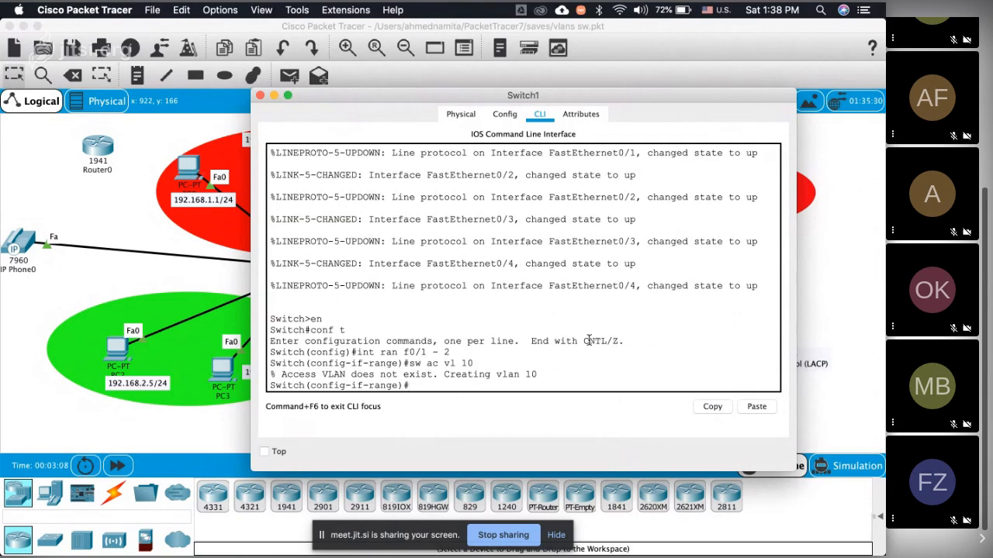
# Step: Name VLAN 10 "sales" on Switch1
pyautogui.write('vkl')
pyautogui.press('BackSpace')
pyautogui.press('BackSpace')
pyautogui.press('BackSpace')
pyautogui.write('vlan 10')
pyautogui.press('Return')
pyautogui.write('name s')
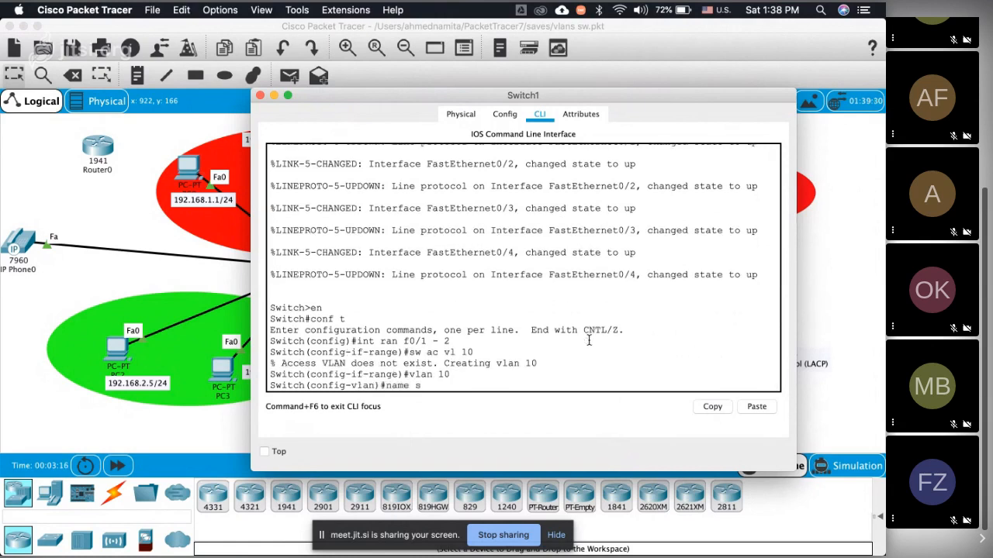
pyautogui.write('ales')
pyautogui.press('Return')
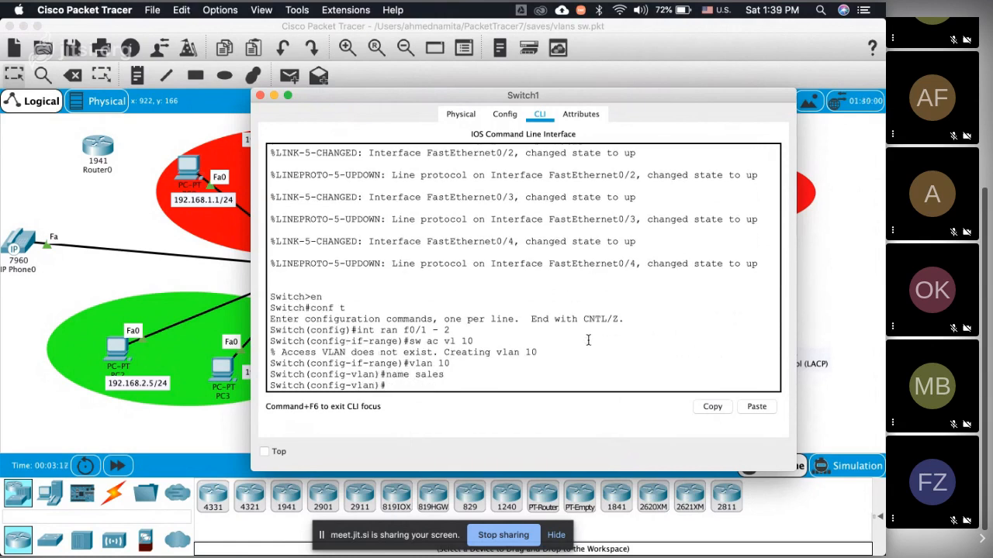
# Step: Check Switch1 in the topology and dismiss the PacketTracer7 problem report
pyautogui.click(859, 329)
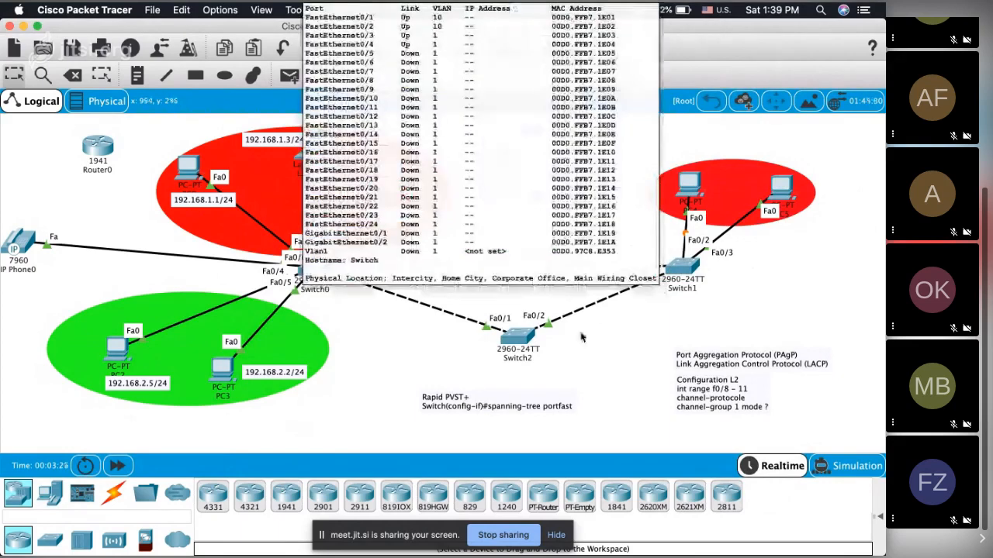
pyautogui.click(680, 266)
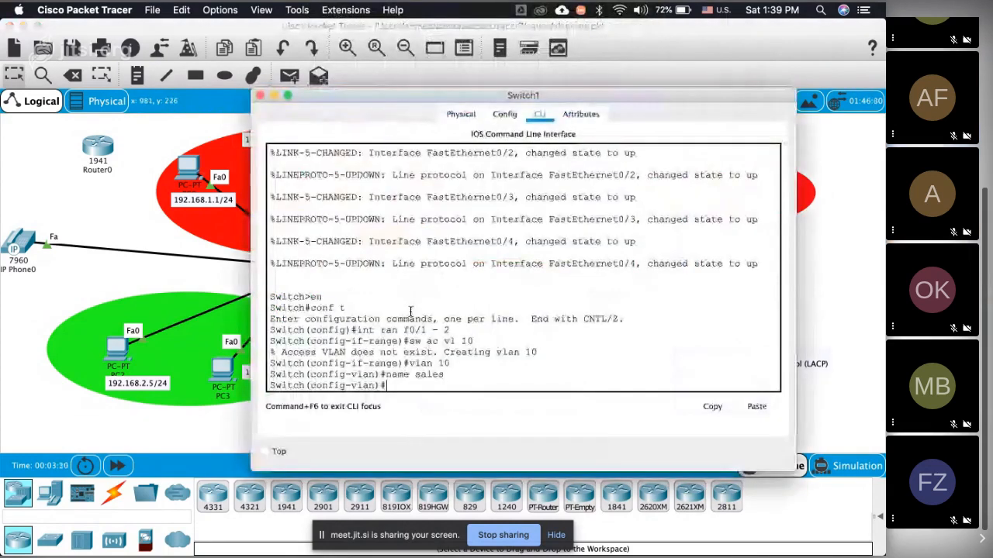
pyautogui.click(857, 271)
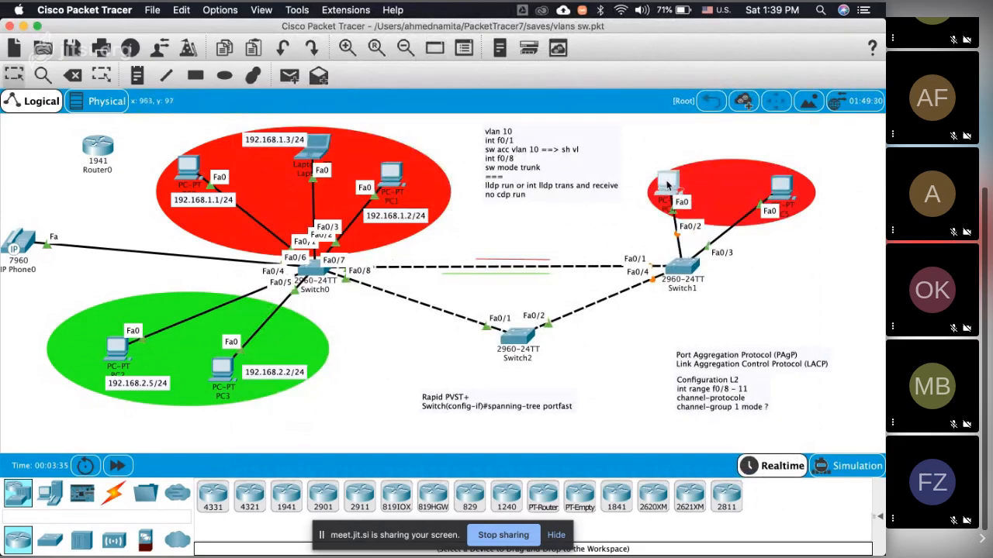
pyautogui.click(682, 268)
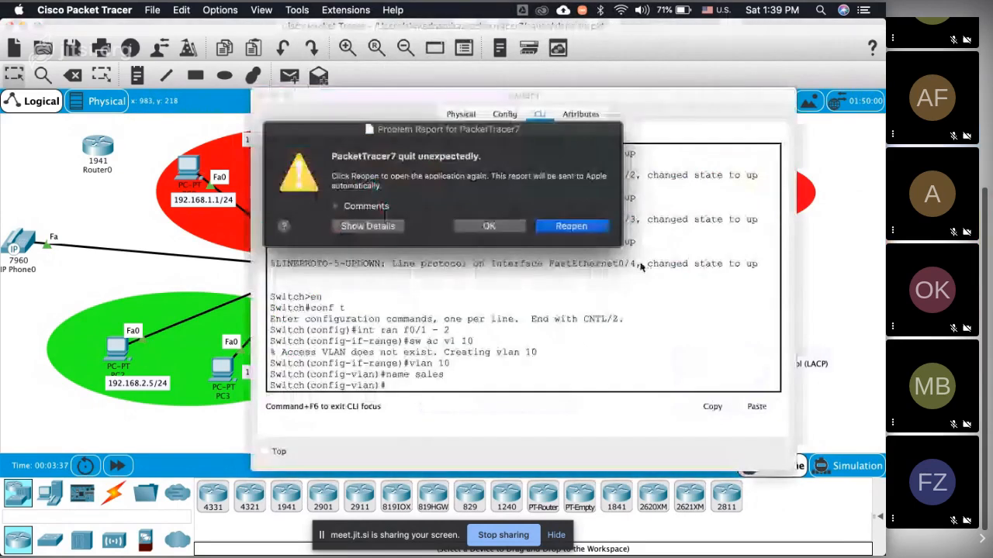
pyautogui.click(512, 230)
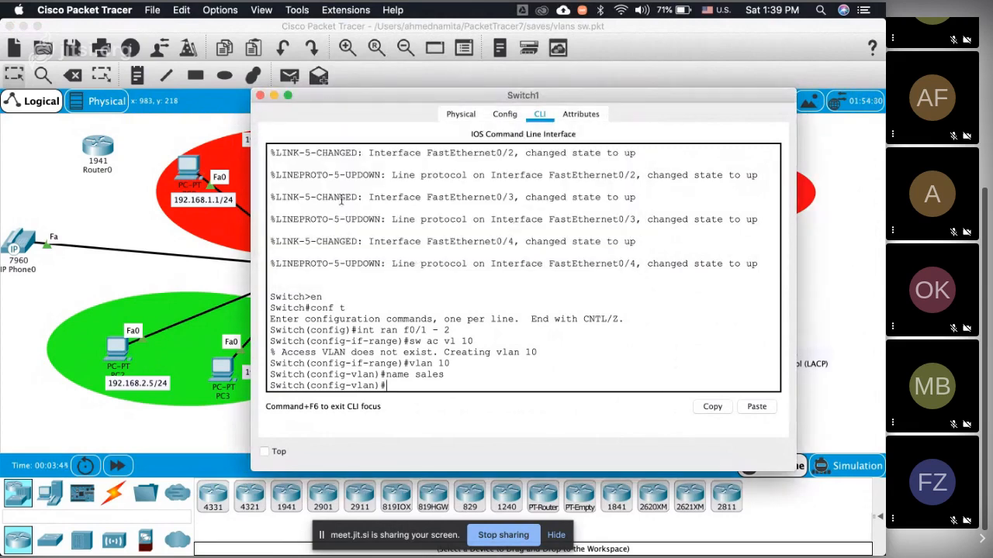
pyautogui.click(134, 216)
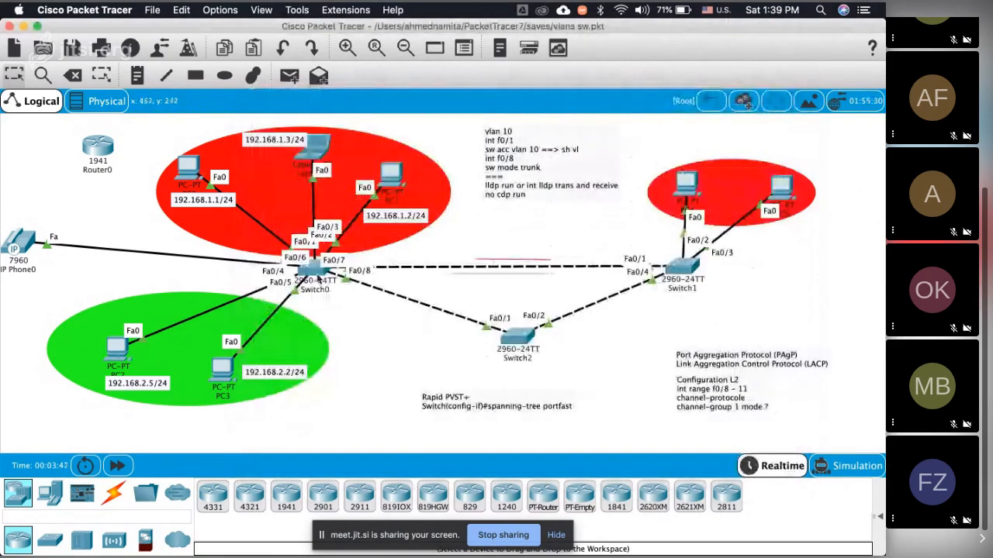
# Step: Reopen Switch0's command line and leave configuration mode back to the privileged EXEC prompt
pyautogui.click(318, 279)
pyautogui.write('exo')
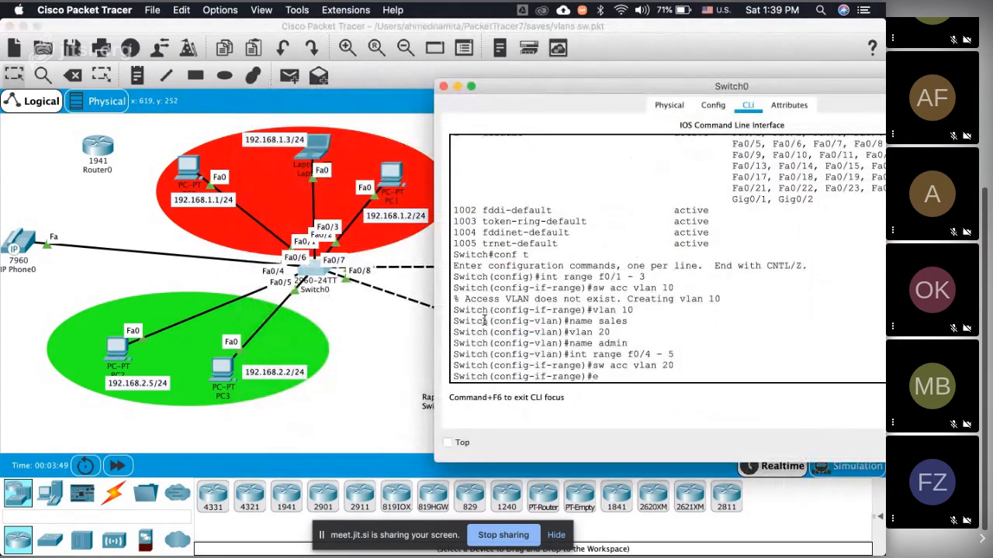
pyautogui.press('BackSpace')
pyautogui.press('BackSpace')
pyautogui.press('BackSpace')
pyautogui.write('exit')
pyautogui.press('Return')
pyautogui.write('exit')
pyautogui.press('Return')
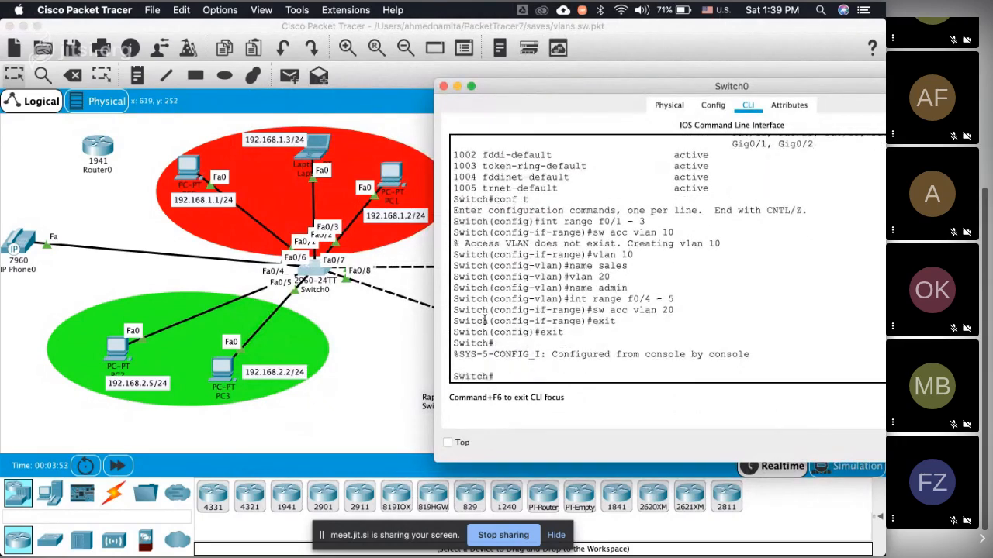
# Step: Copy Switch0's running configuration to startup-config and close the Switch0 window
pyautogui.write('copy run start')
pyautogui.press('Return')
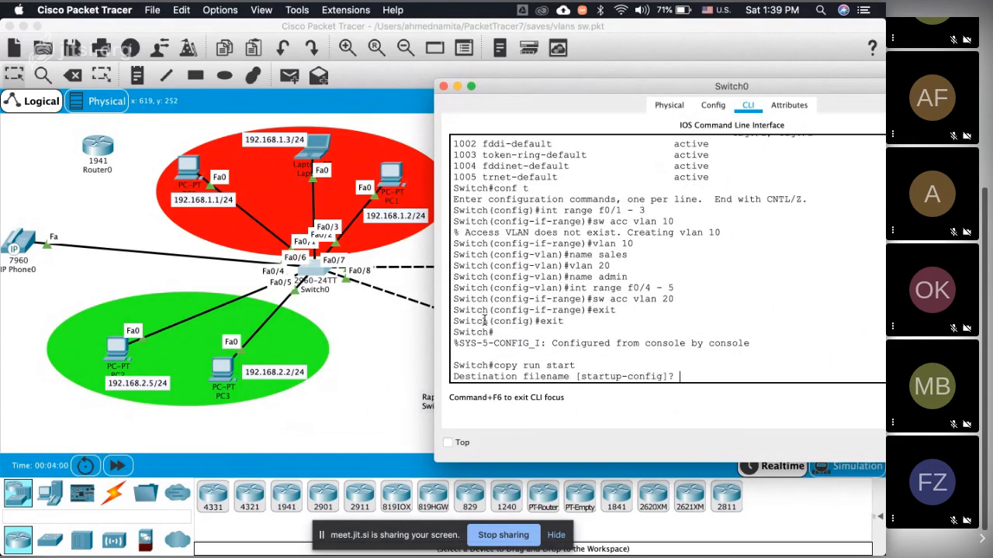
pyautogui.press('Return')
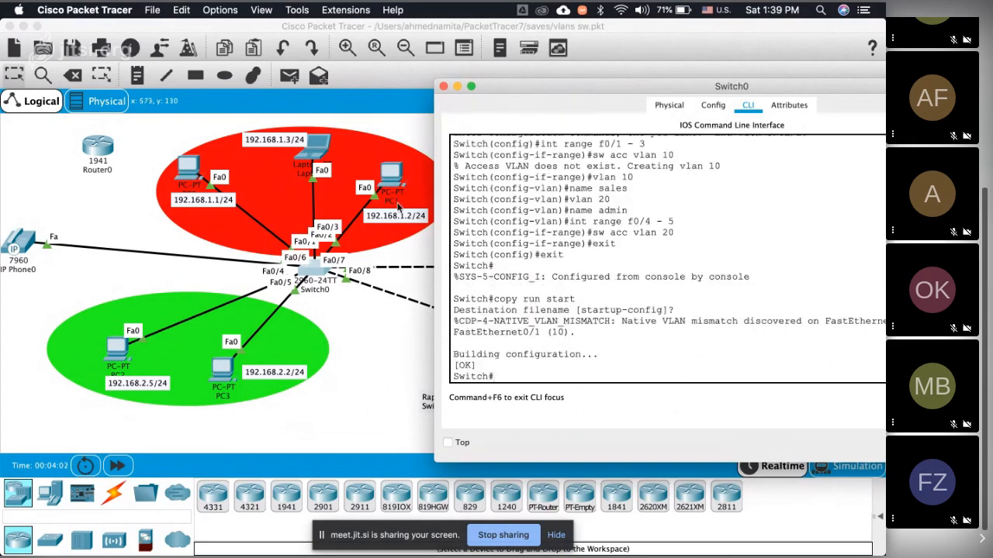
pyautogui.click(443, 86)
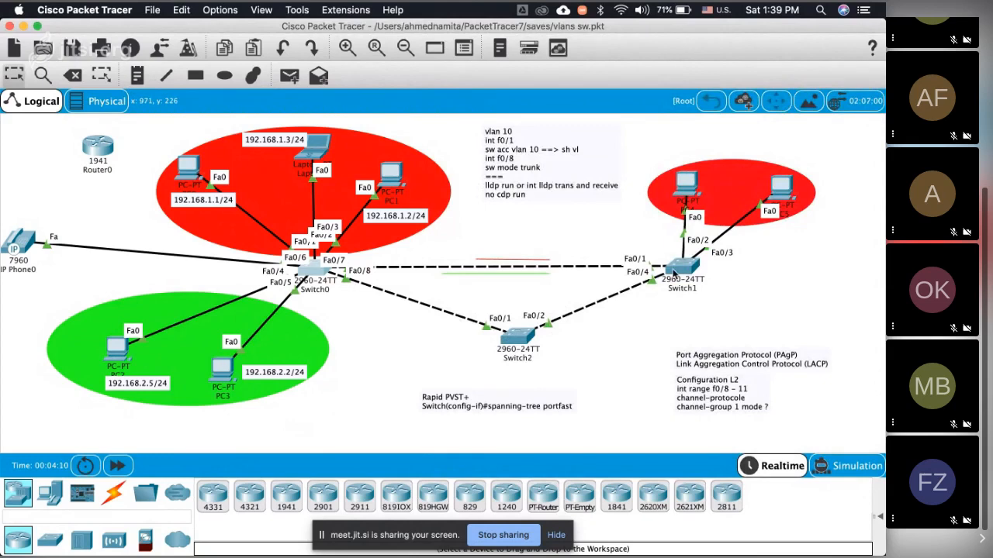
# Step: Remove the access VLAN 10 assignment from interface f0/1 on Switch1
pyautogui.click(675, 272)
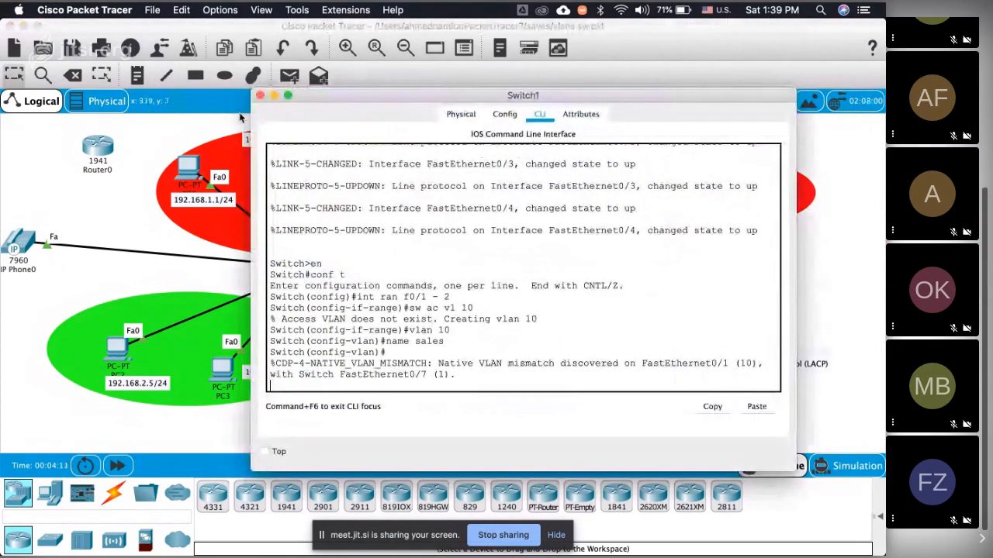
pyautogui.click(260, 95)
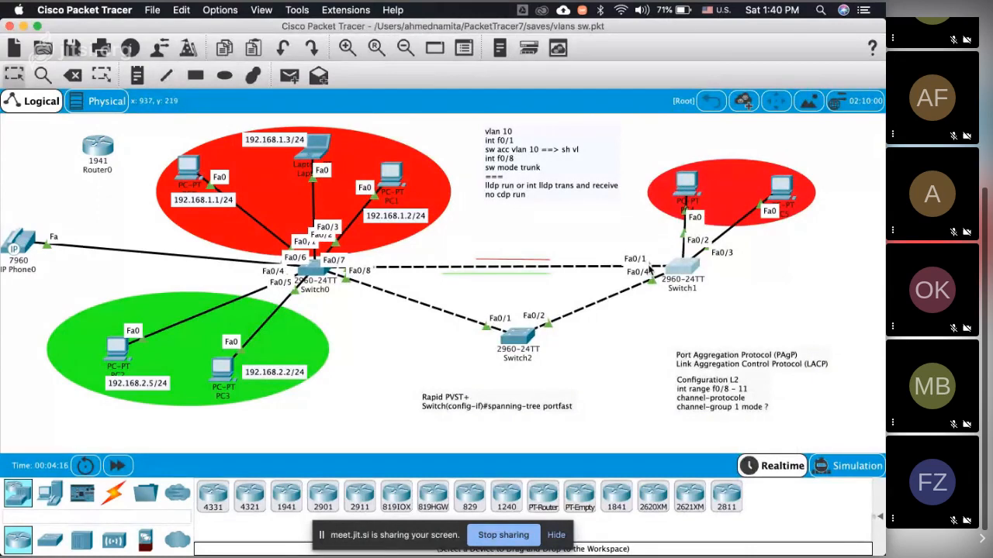
pyautogui.click(674, 266)
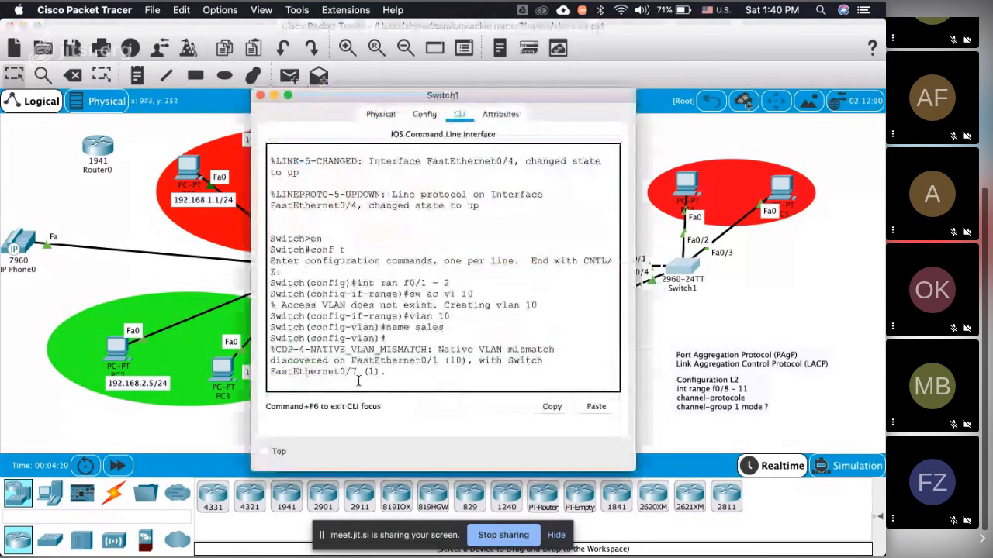
pyautogui.press('Return')
pyautogui.write('itch(config-vlan)#i')
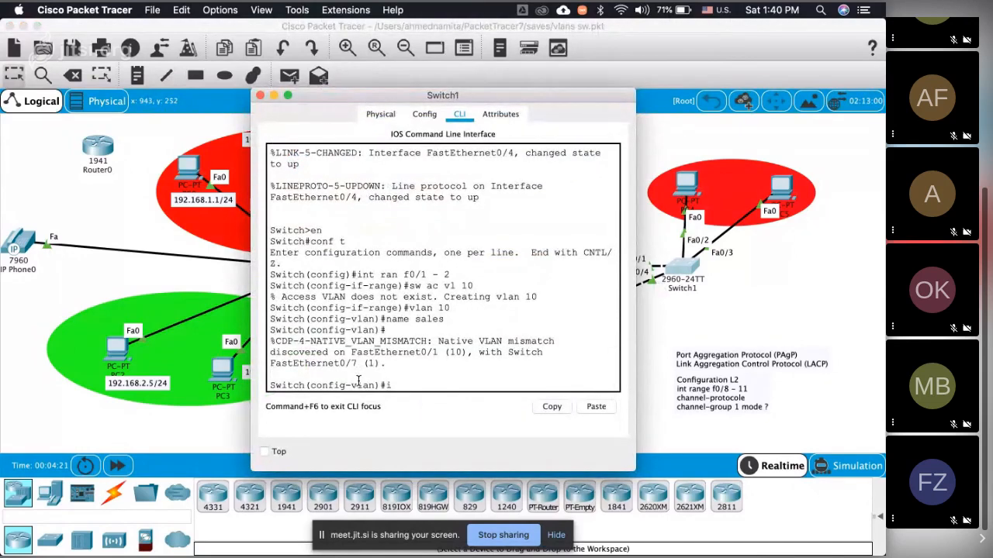
pyautogui.write('nt f0/1')
pyautogui.press('Return')
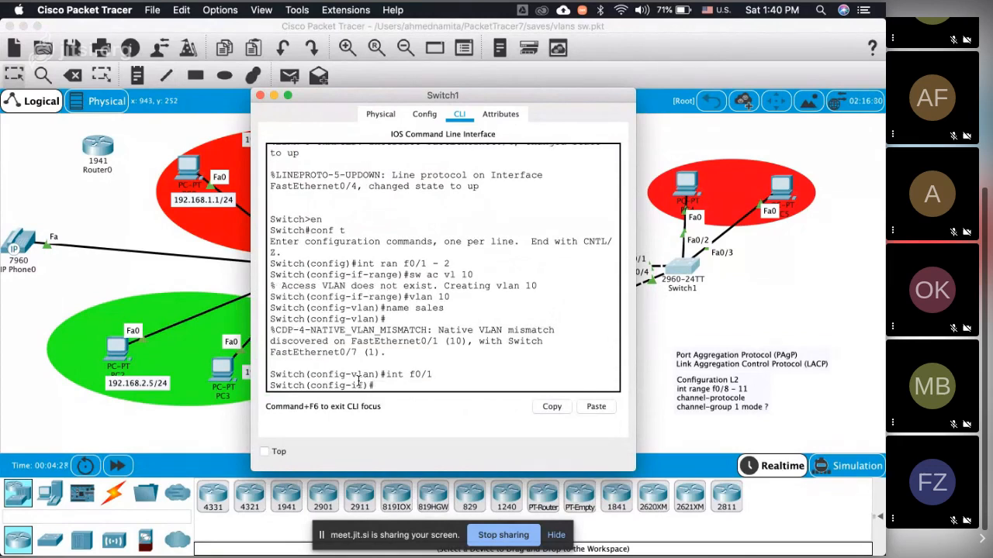
pyautogui.write('no sw acc vlan 10')
pyautogui.press('Return')
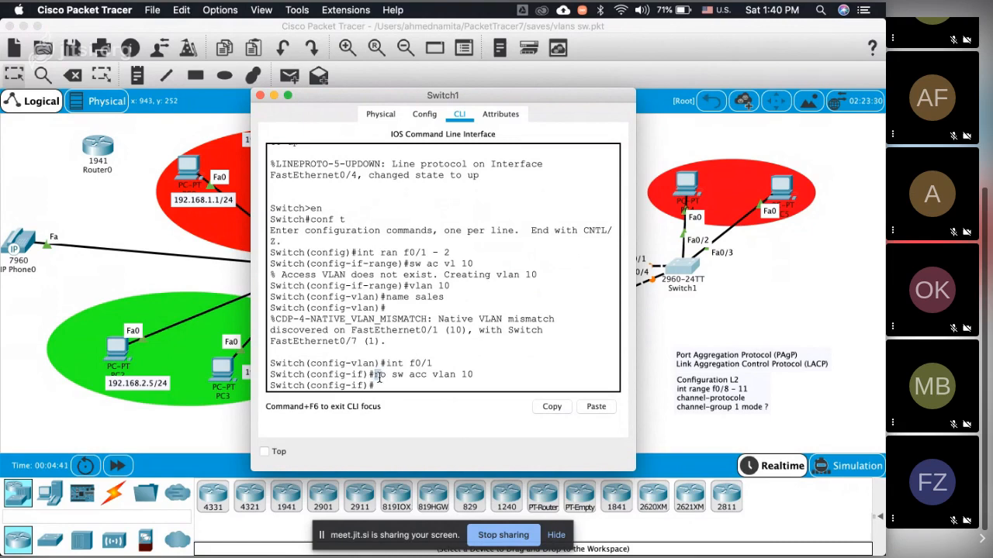
pyautogui.moveTo(378, 376); pyautogui.dragTo(390, 376)
pyautogui.click(392, 384)
# Step: Assign interface f0/3 on Switch1 to access VLAN 10
pyautogui.write('int f0/3')
pyautogui.press('Return')
pyautogui.write('sw ac')
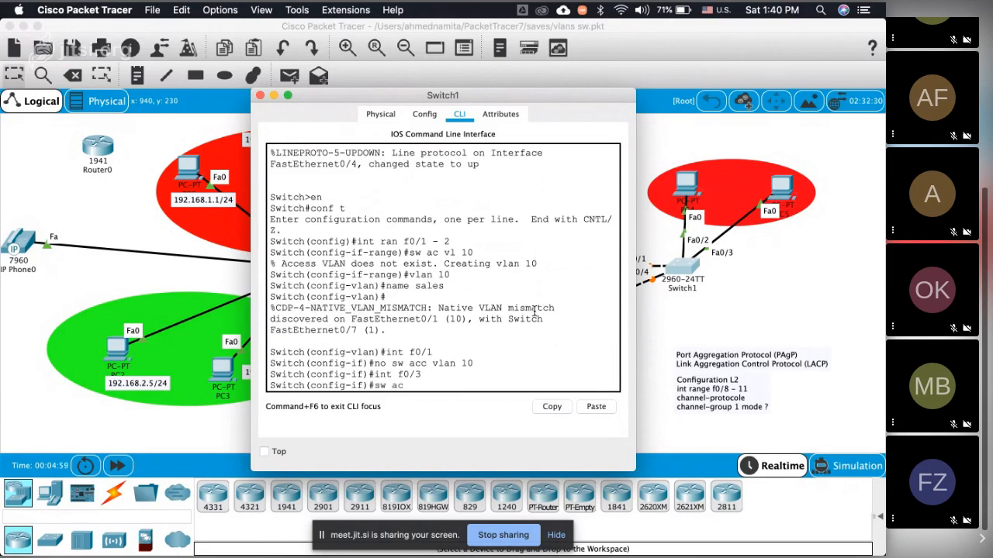
pyautogui.write(' vlan 10')
pyautogui.press('Return')
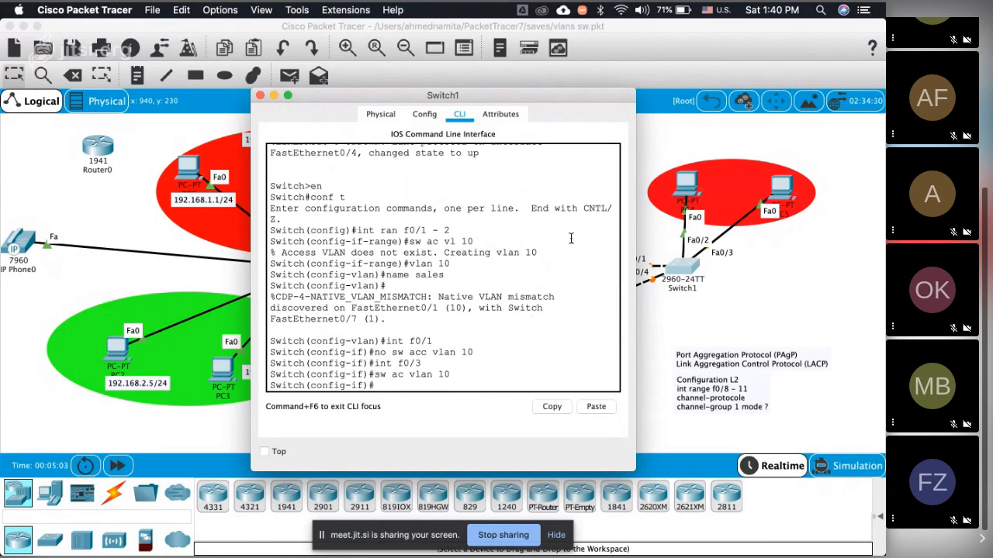
# Step: Leave configuration mode on Switch1, copy its running configuration to startup-config and save the topology file
pyautogui.write('exit')
pyautogui.press('Return')
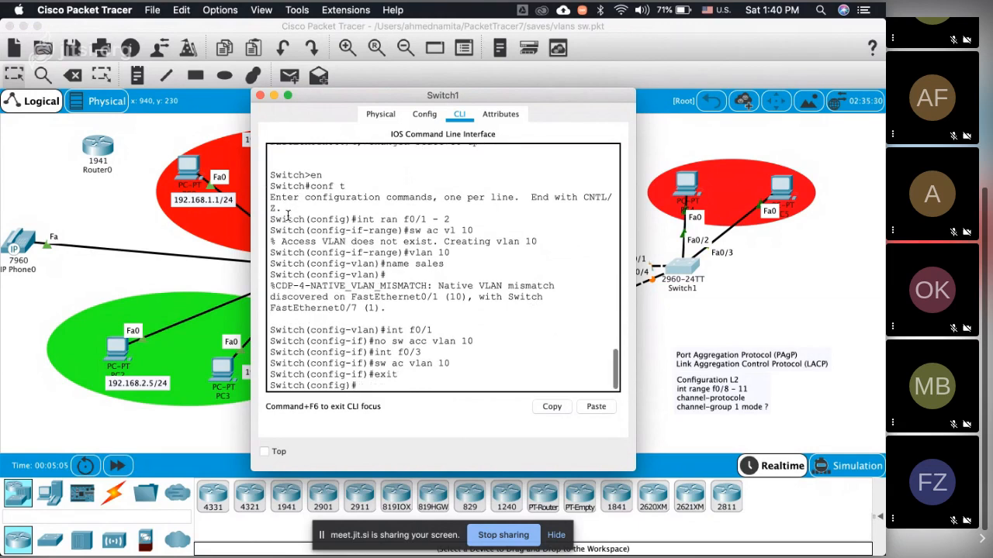
pyautogui.write('exit')
pyautogui.press('Return')
pyautogui.press('Return')
pyautogui.write('c')
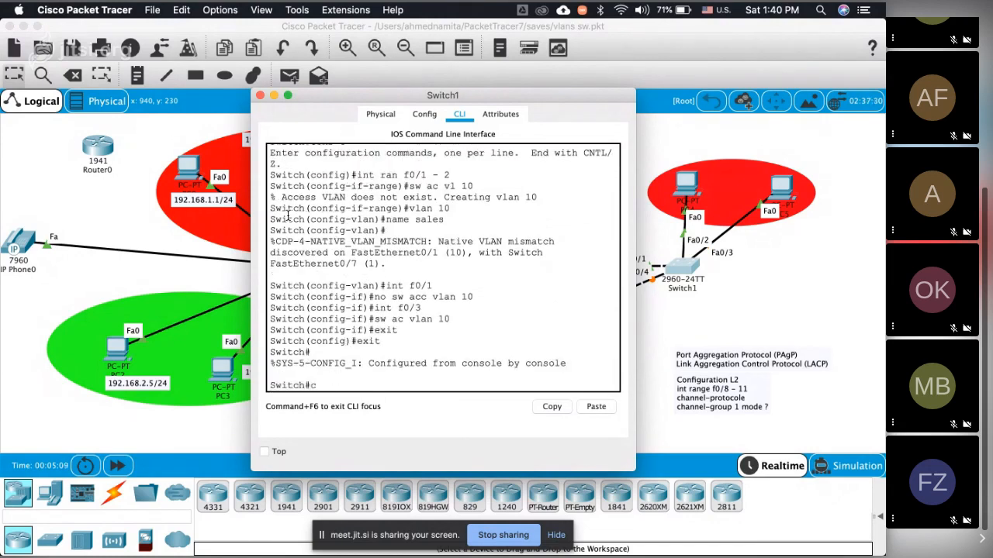
pyautogui.write('opy run start')
pyautogui.press('Return')
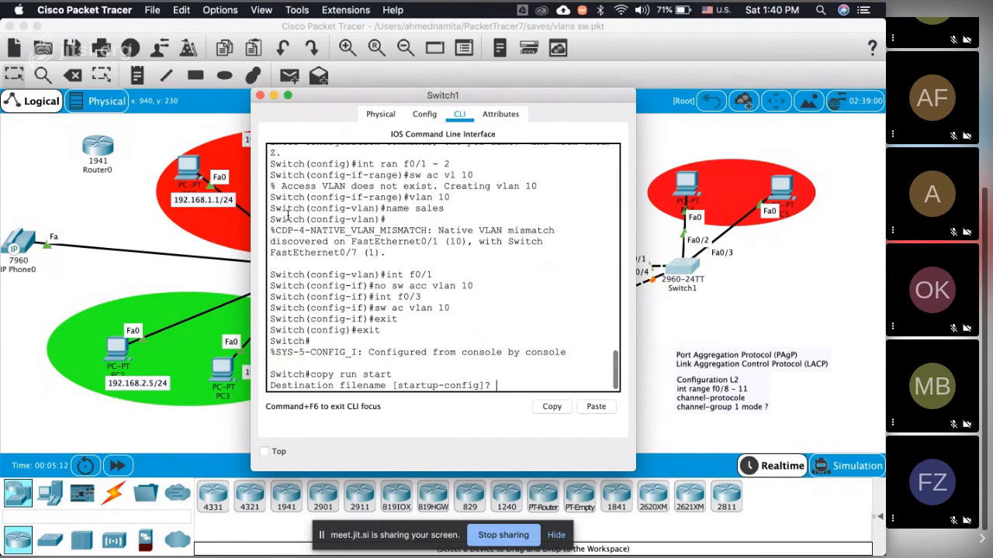
pyautogui.press('Return')
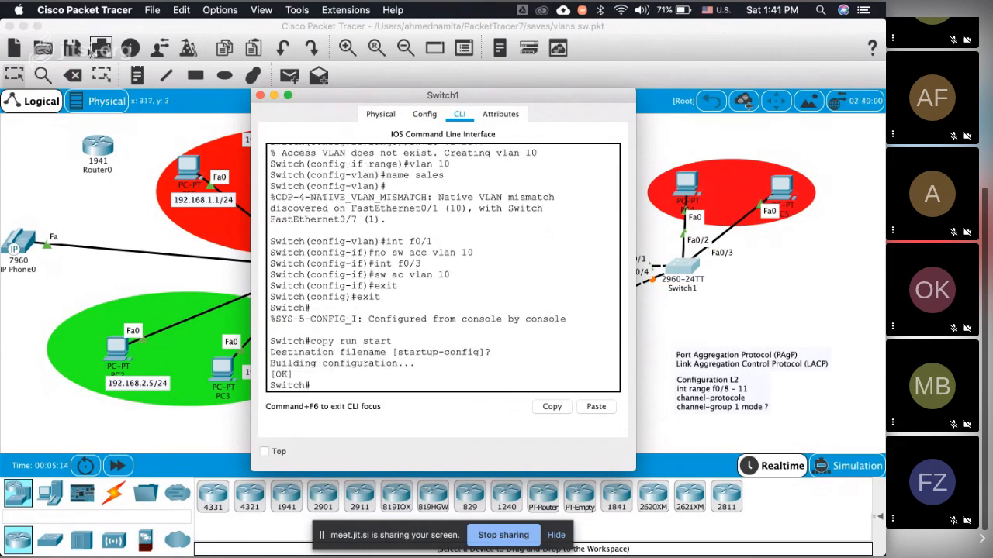
pyautogui.click(72, 48)
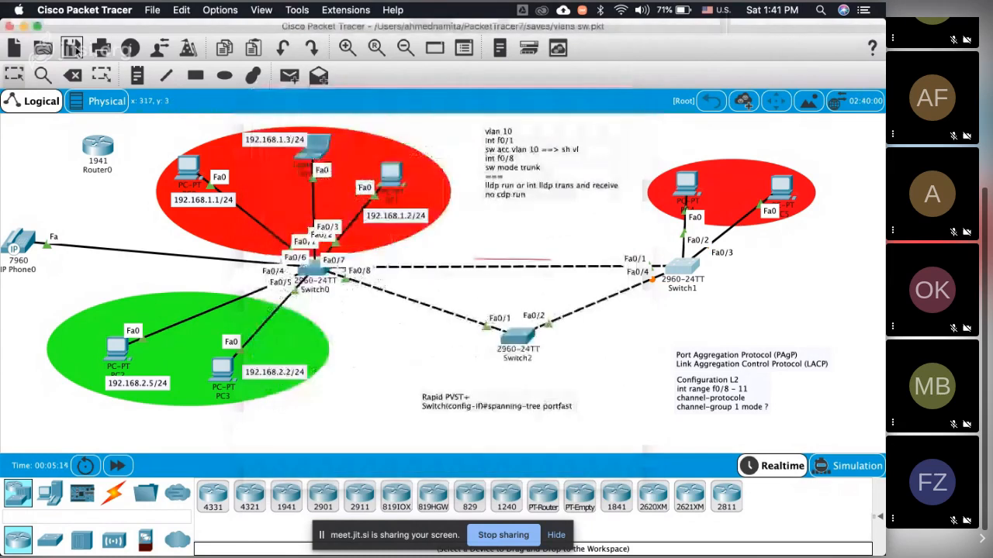
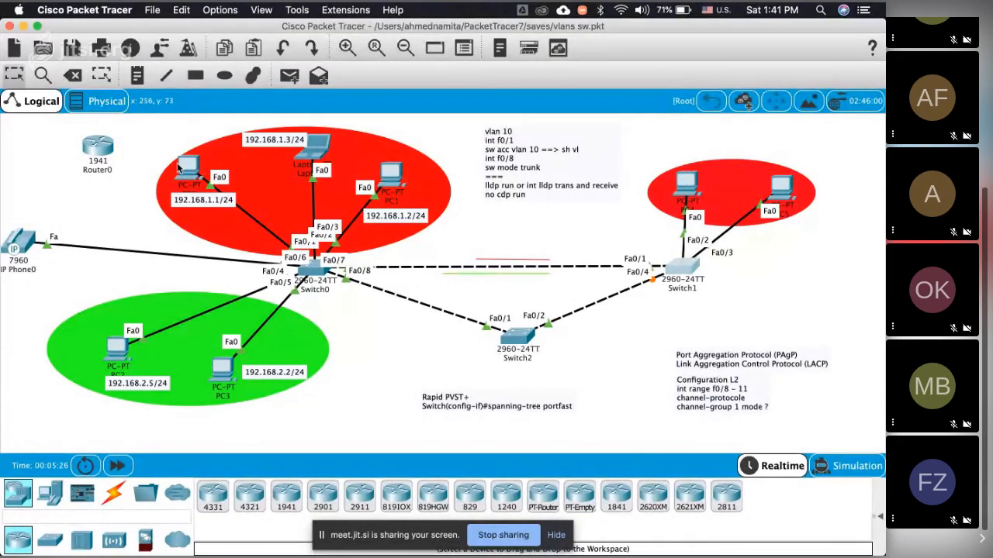
# Step: Check the IP configuration of PC0
pyautogui.click(183, 166)
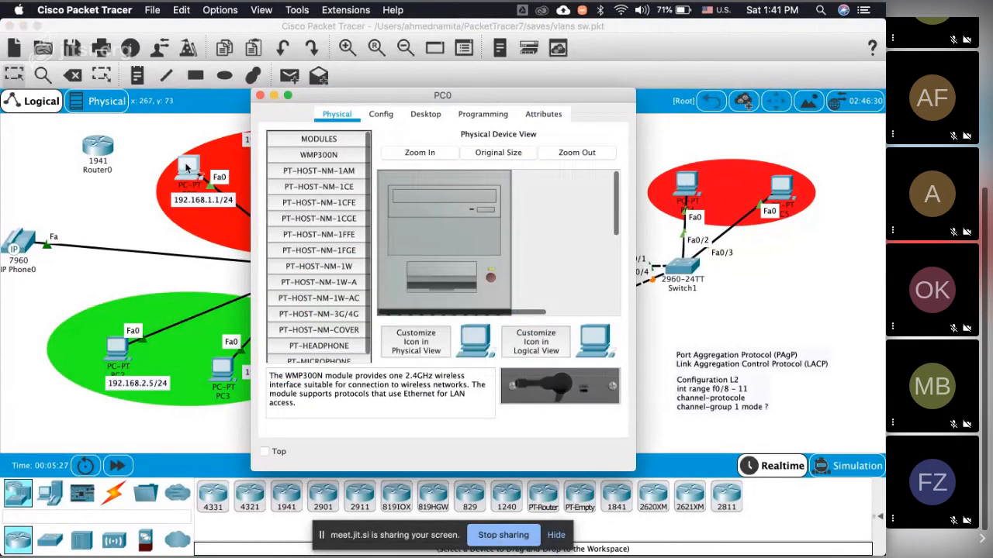
pyautogui.click(425, 114)
pyautogui.click(331, 159)
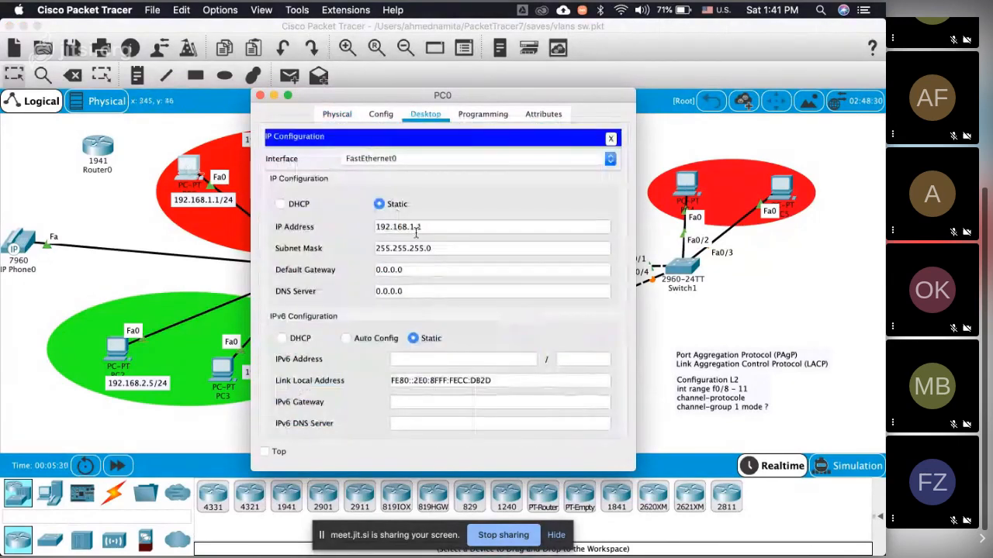
# Step: Give PC4 the static IP address 192.168.1.99 with subnet mask 255.255.255.0 and close its window
pyautogui.click(684, 182)
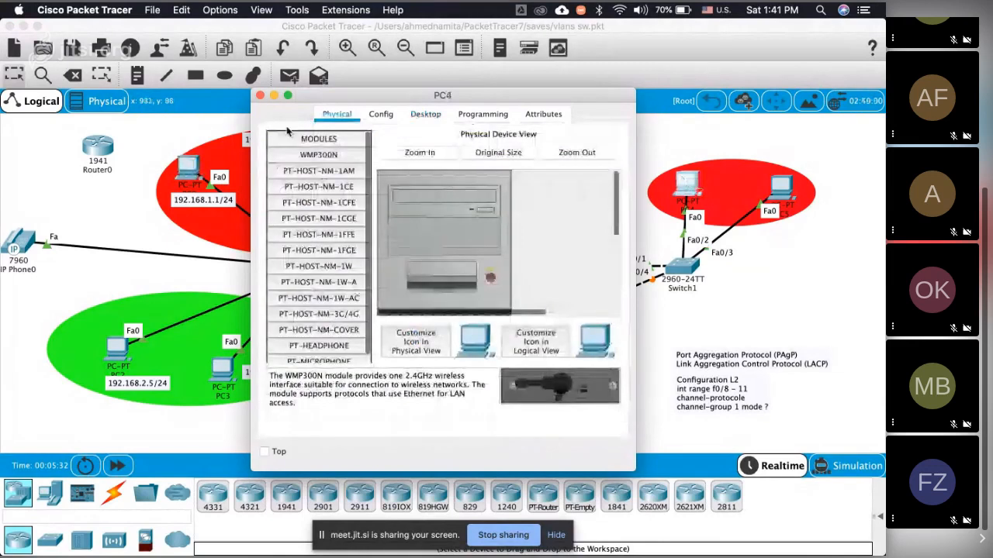
pyautogui.moveTo(392, 99); pyautogui.dragTo(603, 131)
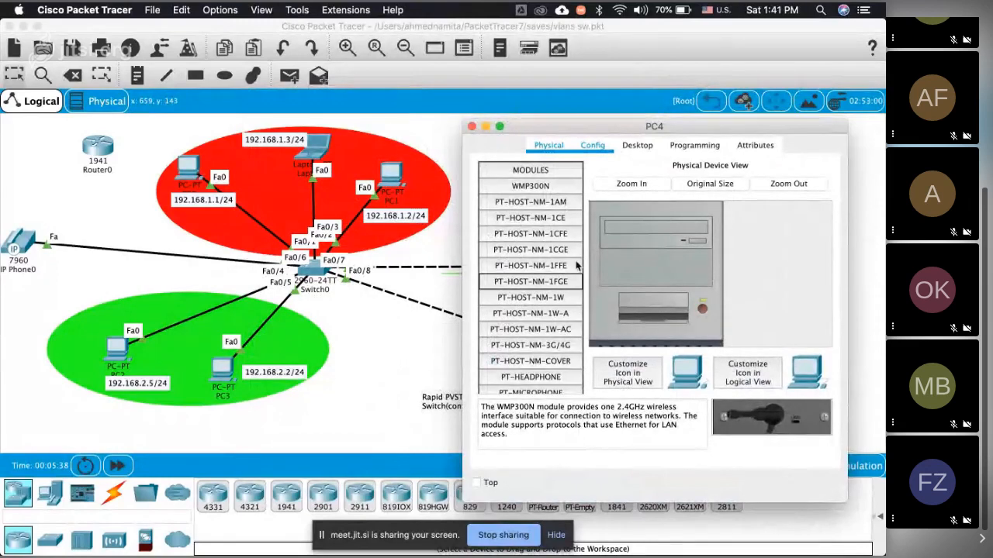
pyautogui.click(637, 145)
pyautogui.click(518, 198)
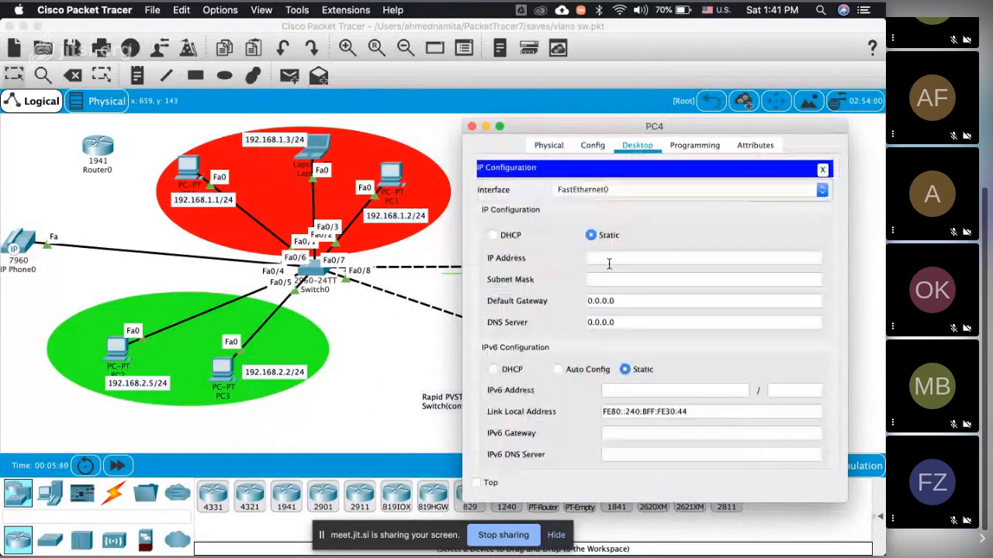
pyautogui.click(613, 260)
pyautogui.write('10')
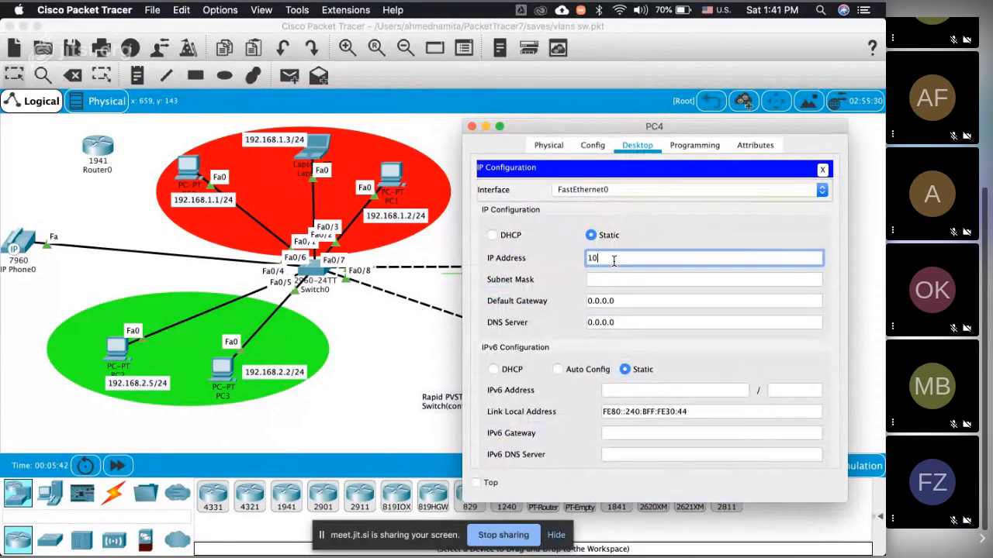
pyautogui.press('BackSpace')
pyautogui.press('BackSpace')
pyautogui.write('192.168.1.99')
pyautogui.click(622, 277)
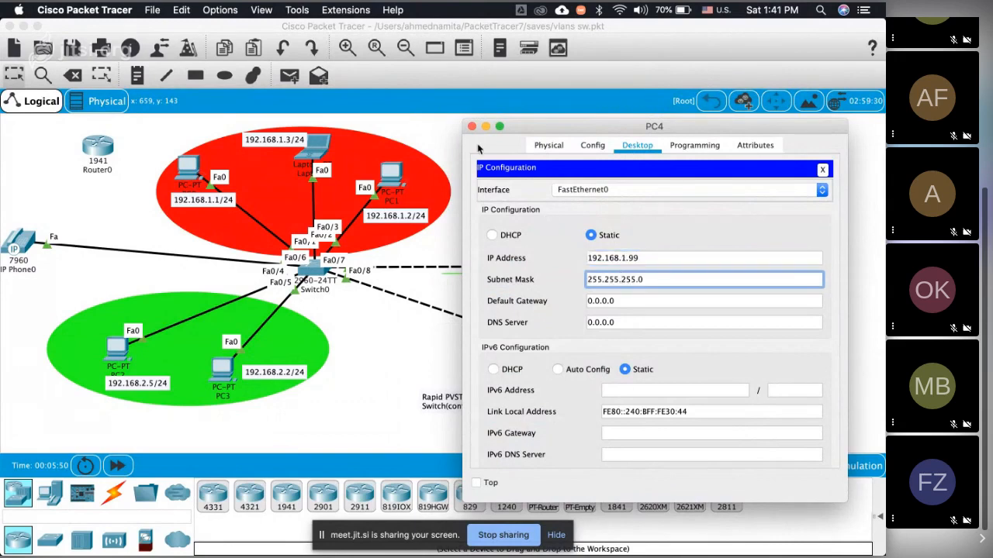
pyautogui.click(471, 127)
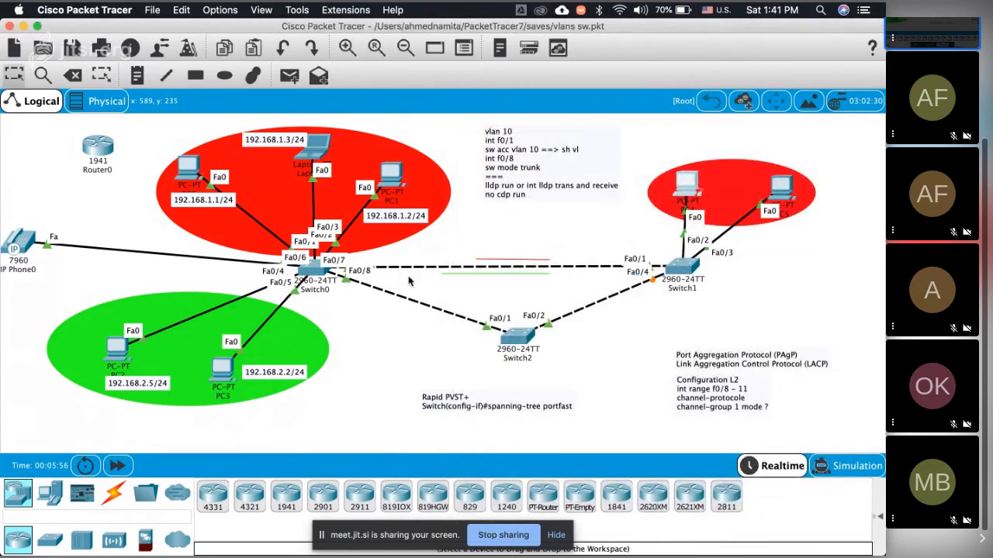
# Step: Switch to the Jitsi meeting in Chrome, dismiss the microphone notification, and return to Packet Tracer
pyautogui.moveTo(270, 555)
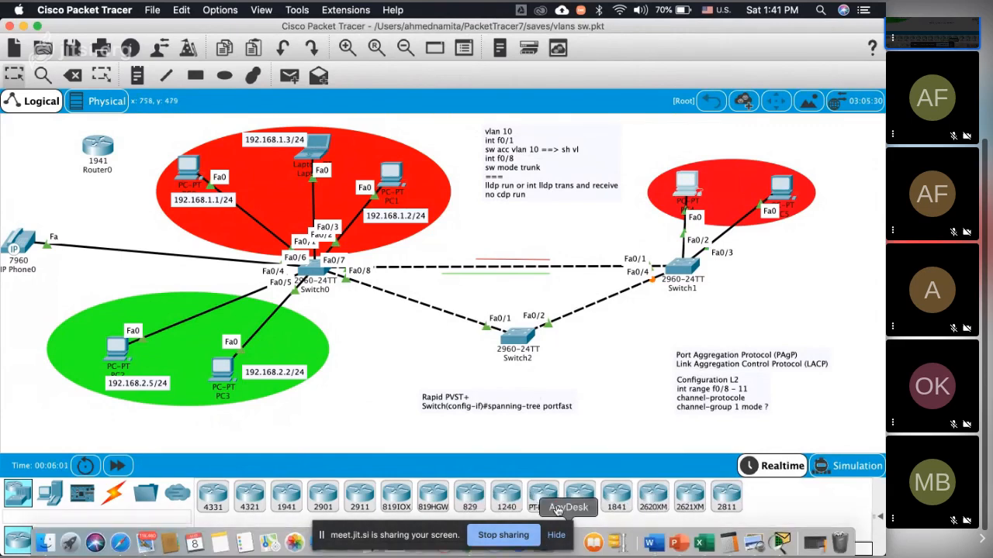
pyautogui.press('super+Tab')
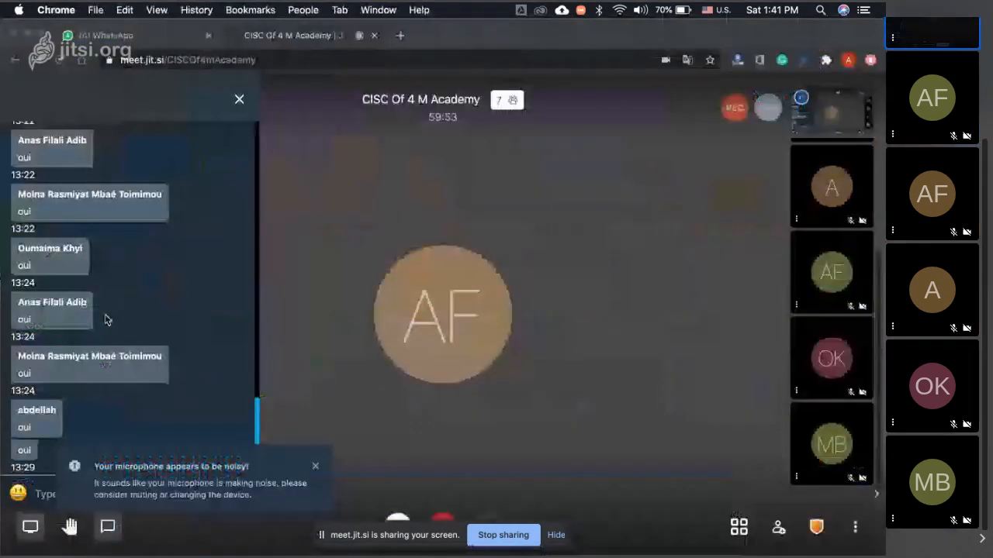
pyautogui.click(316, 467)
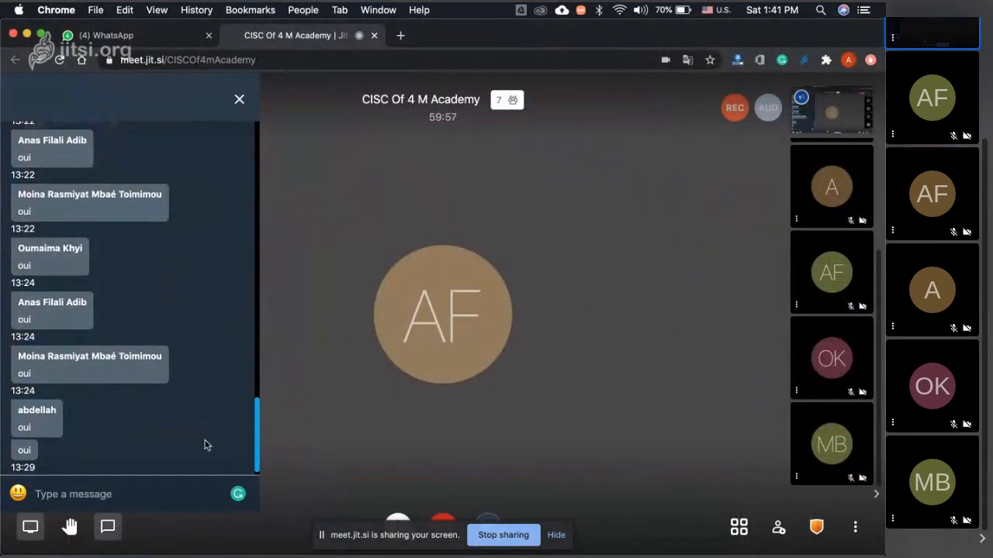
pyautogui.press('super+Tab')
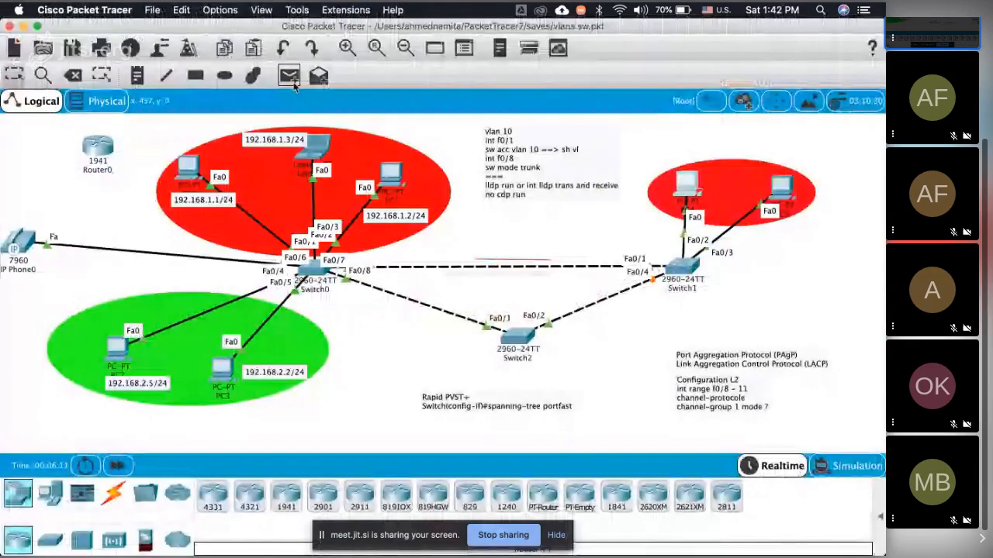
# Step: Send a simple PDU from PC0 to PC4
pyautogui.click(289, 85)
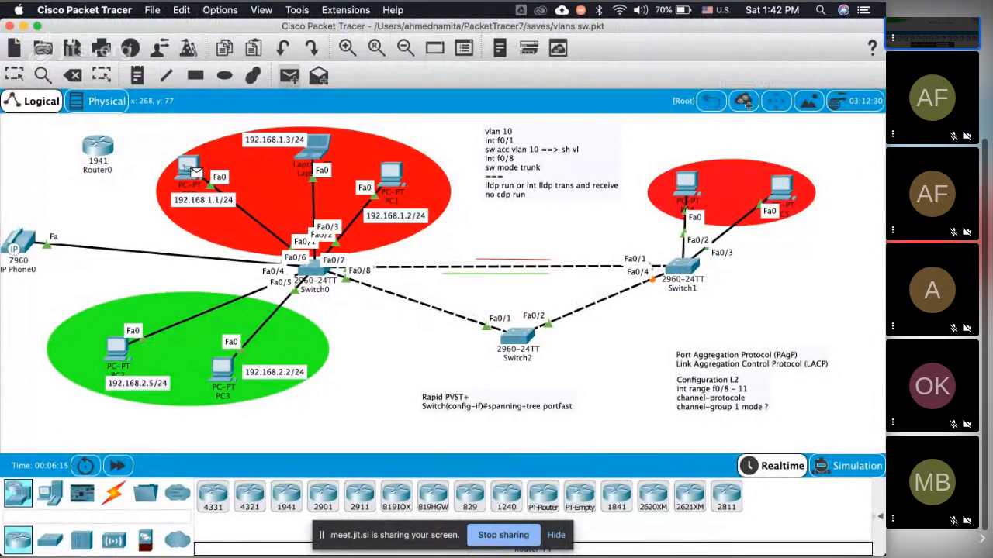
pyautogui.click(191, 170)
pyautogui.click(679, 184)
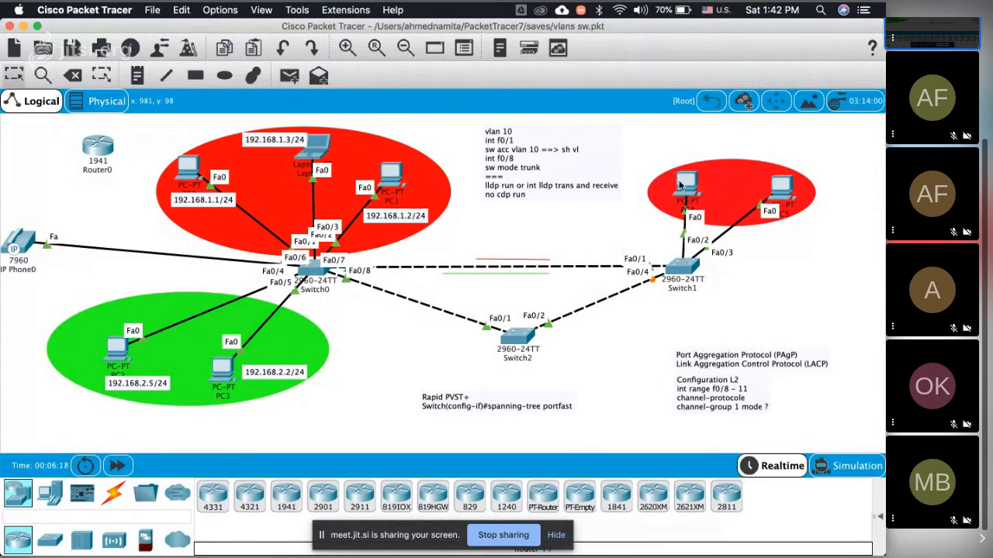
# Step: Show the PDU list, delete Scenario 0's PDUs and send a new simple PDU from PC0 to PC4
pyautogui.click(881, 515)
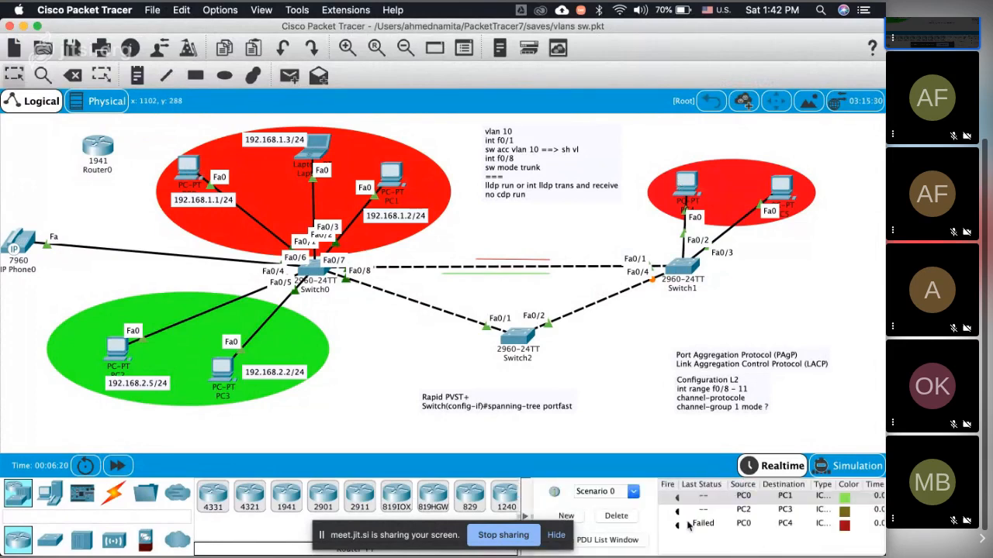
pyautogui.click(616, 516)
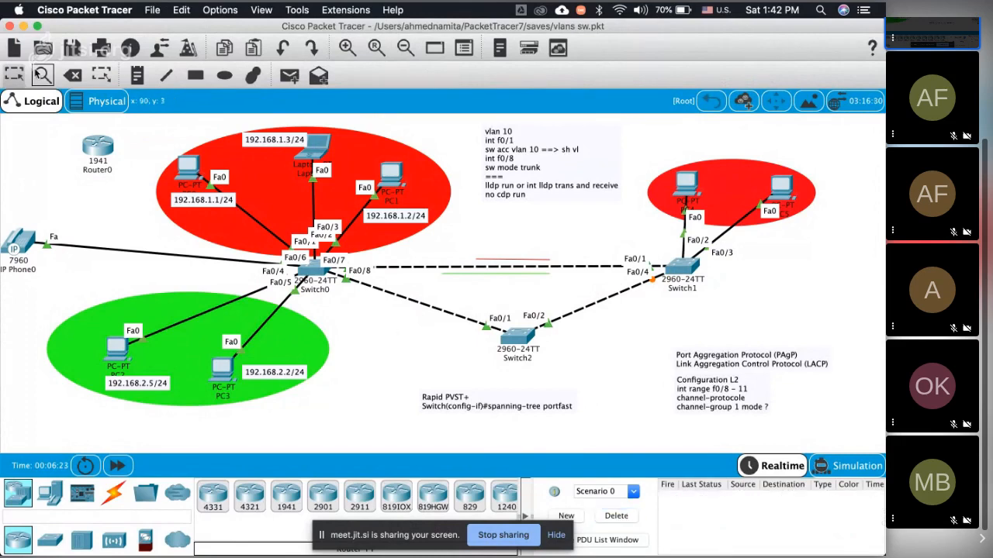
pyautogui.click(289, 75)
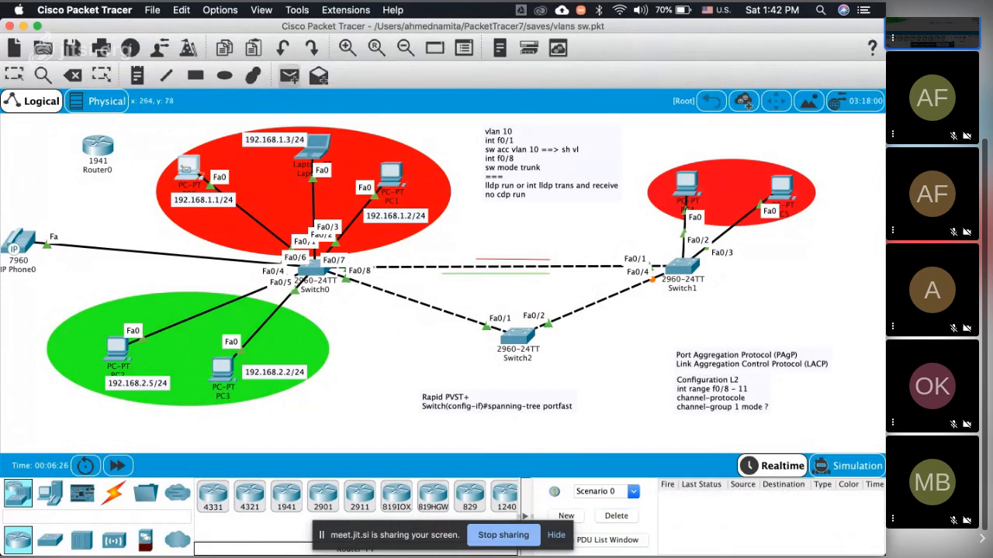
pyautogui.click(188, 166)
pyautogui.click(686, 185)
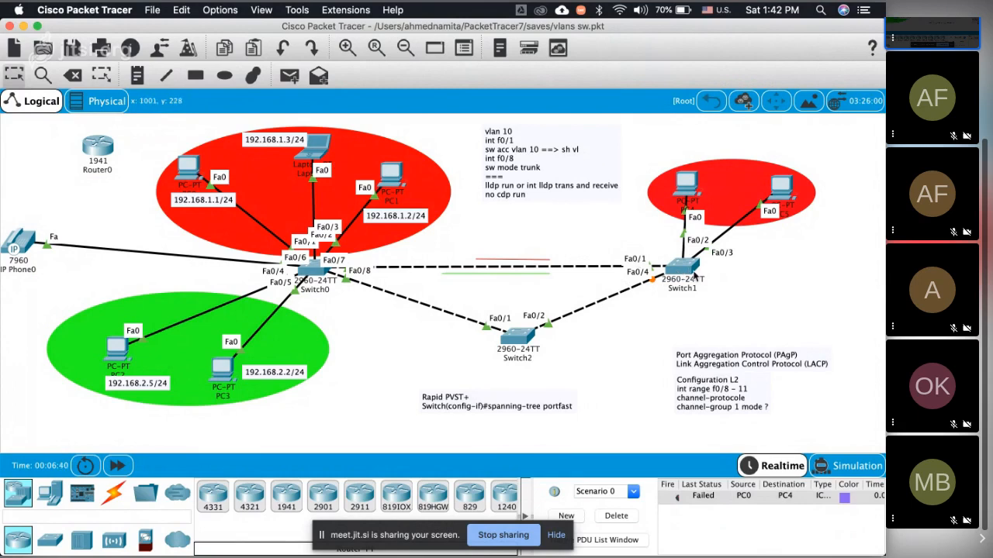
# Step: Enter configuration mode on Switch1 and set interface f0/1 to trunk mode
pyautogui.click(686, 270)
pyautogui.write('conf t')
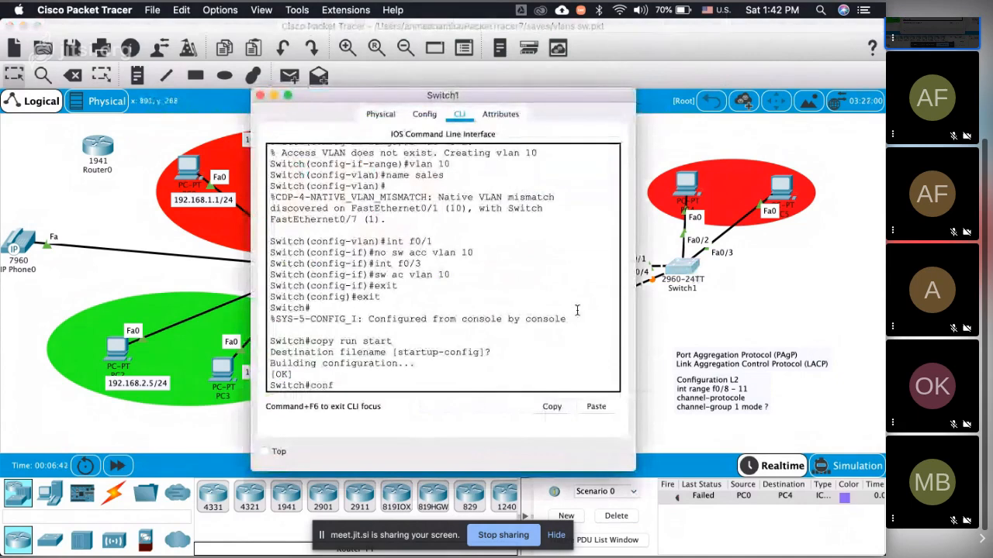
pyautogui.press('Return')
pyautogui.write('int f')
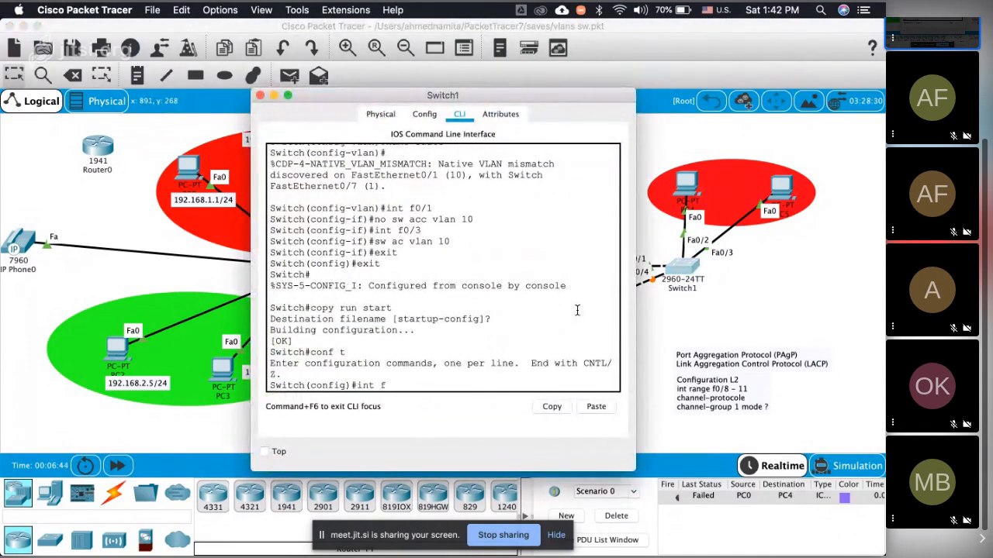
pyautogui.write('0/1')
pyautogui.press('Return')
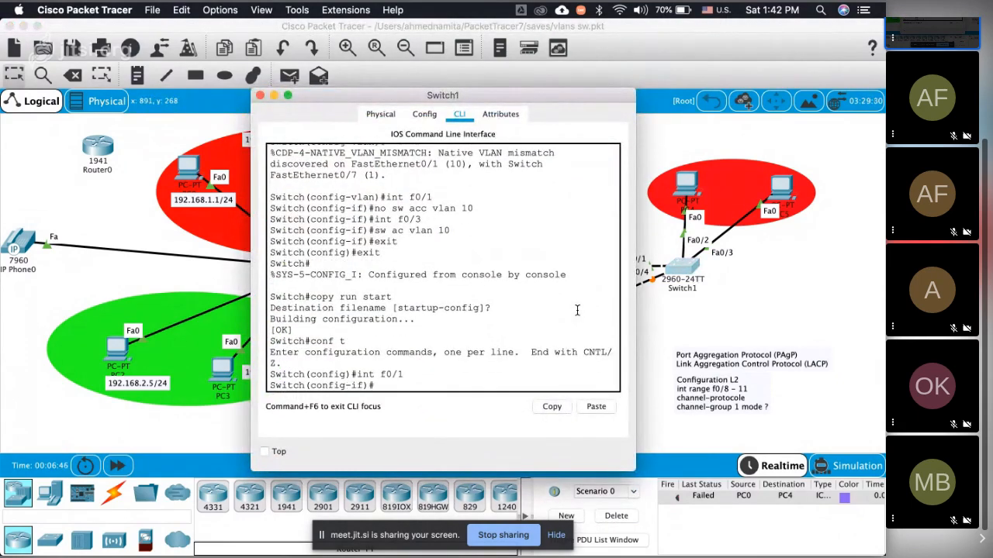
pyautogui.write('sw')
pyautogui.press('Tab')
pyautogui.write('mo')
pyautogui.press('Tab')
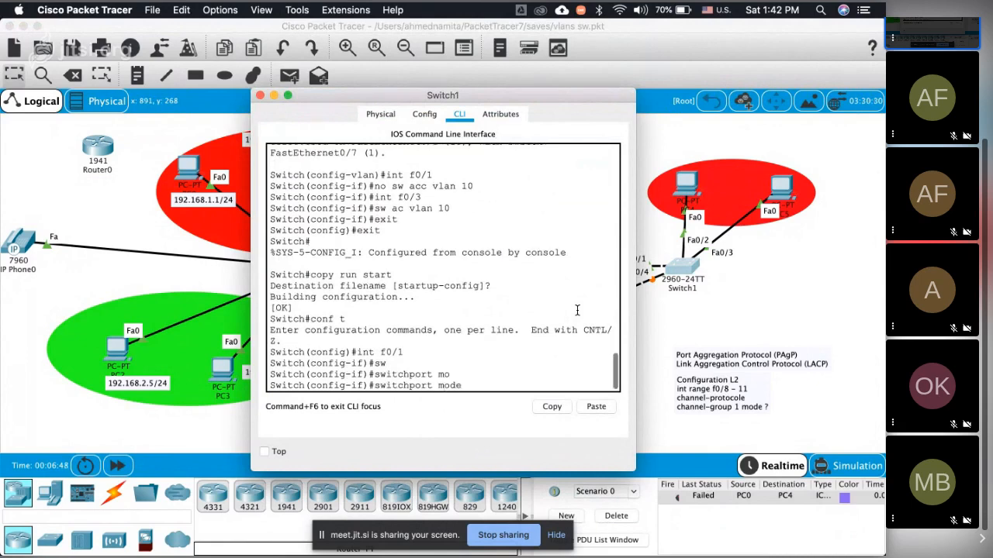
pyautogui.write('tr')
pyautogui.press('Return')
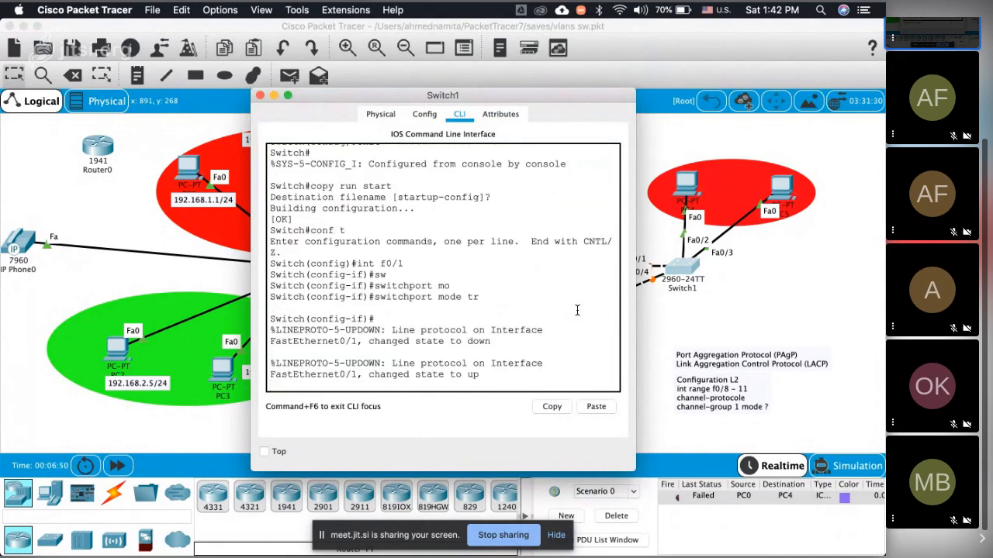
# Step: Reissue the full switchport mode trunk command on Switch1's f0/1 and return to the topology
pyautogui.press('Up')
pyautogui.press('Tab')
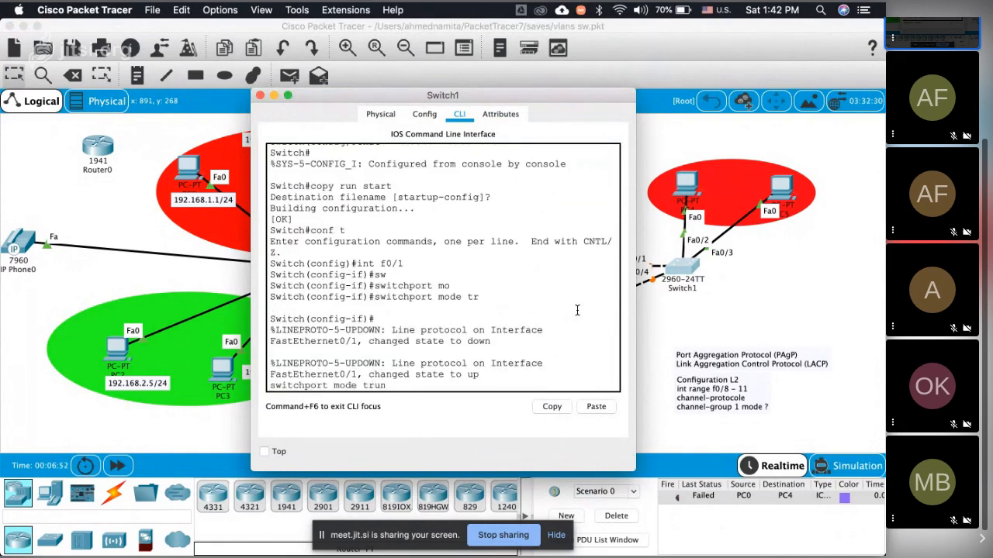
pyautogui.press('Return')
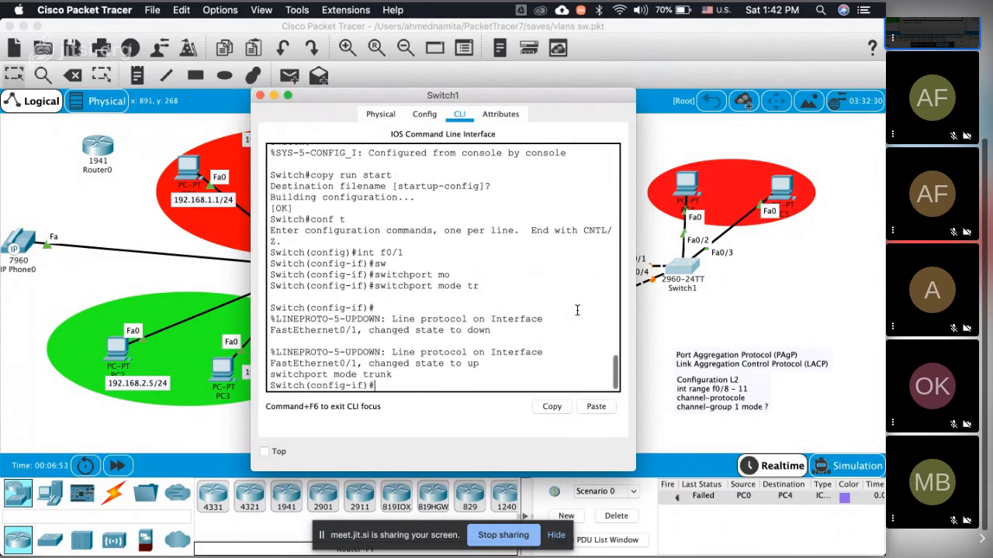
pyautogui.click(226, 320)
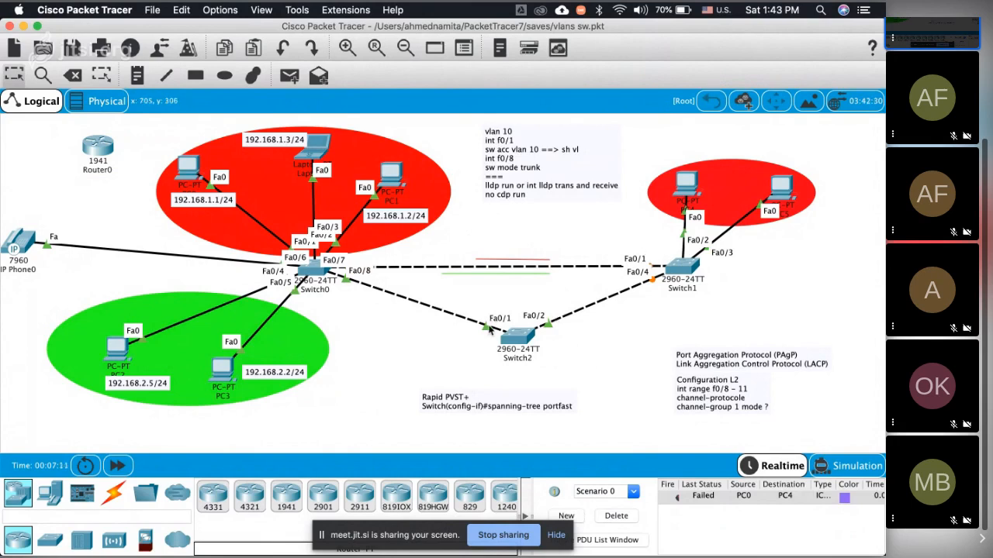
# Step: Open the command line of Switch2 and enter global configuration mode
pyautogui.click(521, 337)
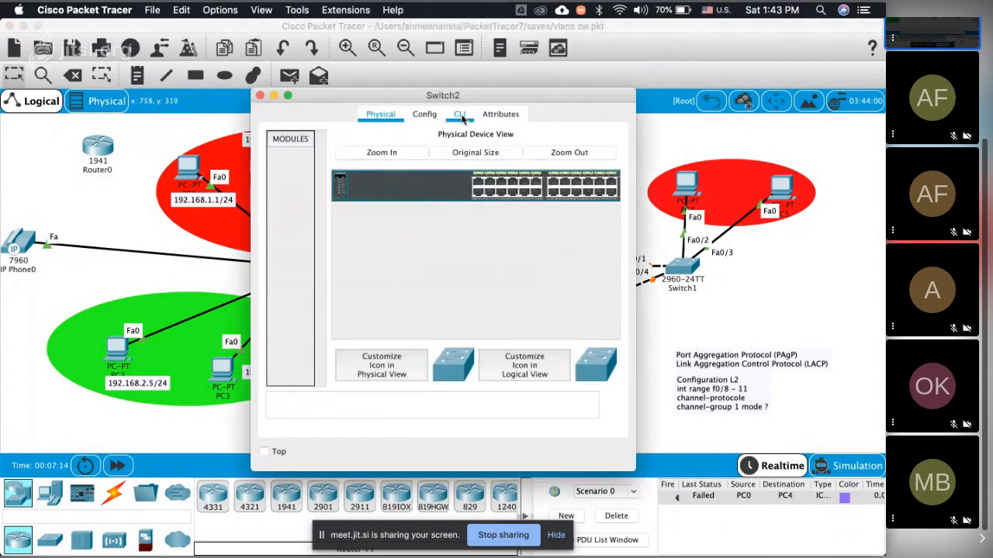
pyautogui.click(461, 115)
pyautogui.press('Return')
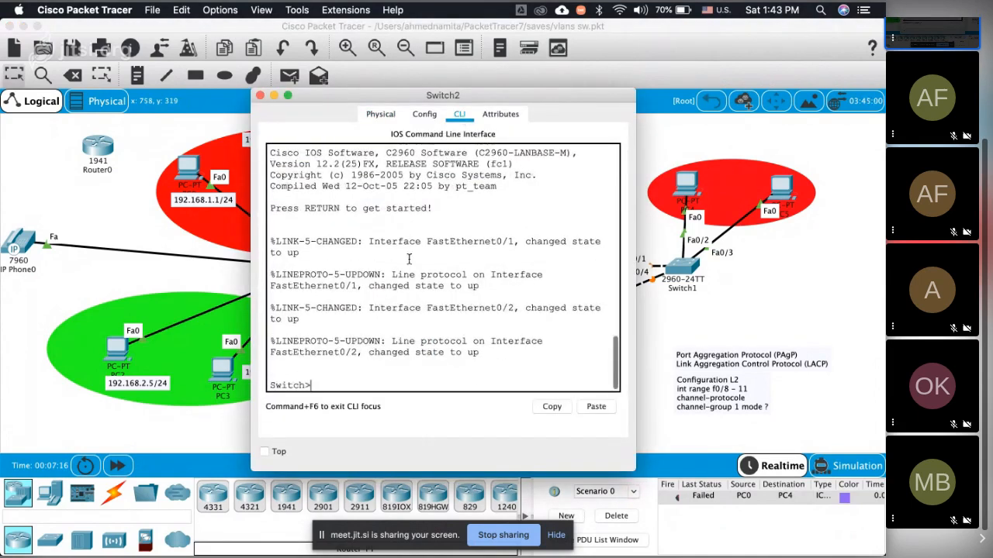
pyautogui.write('en')
pyautogui.press('Return')
pyautogui.write('conf t')
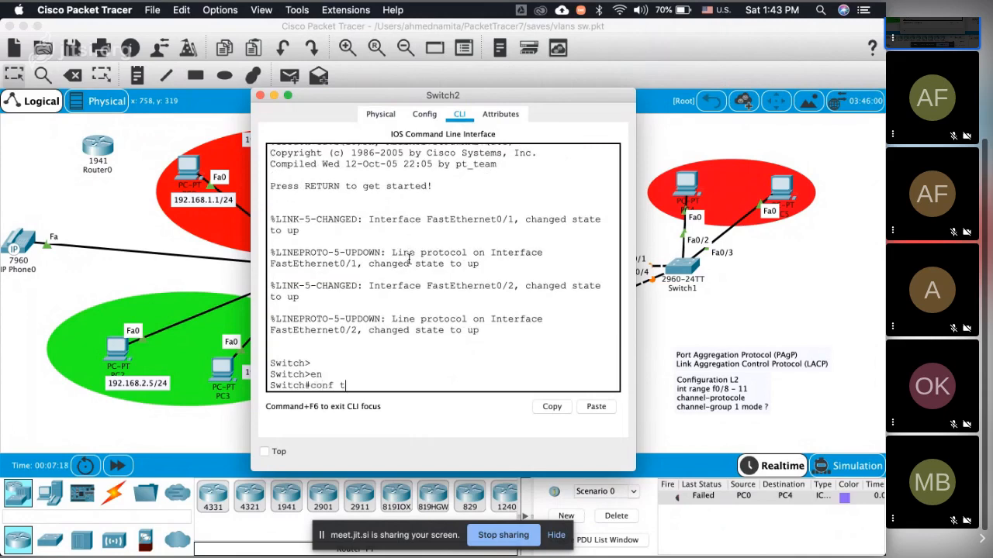
pyautogui.press('Return')
# Step: Set the interface range f0/1 - 2 on Switch2 to trunk mode and close the Switch2 window
pyautogui.write('inf r')
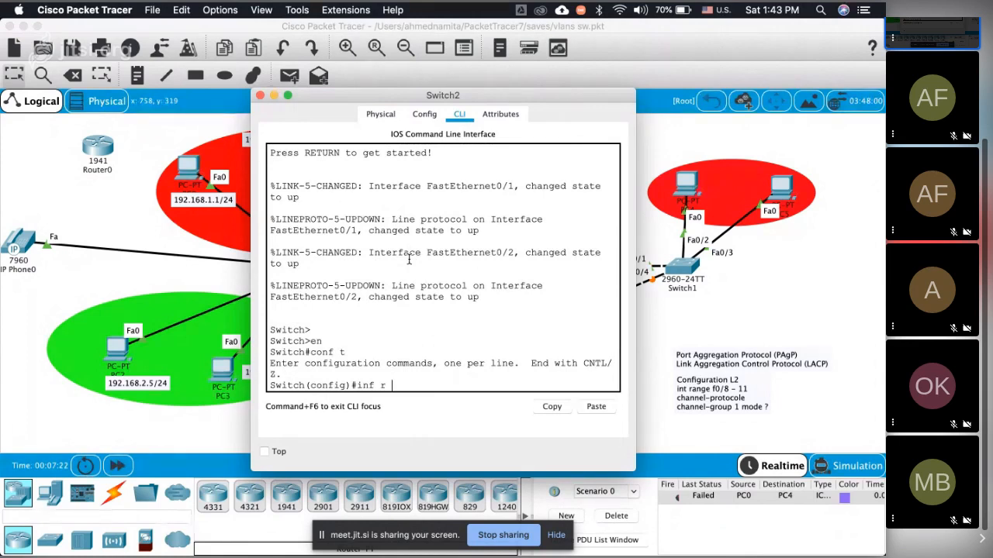
pyautogui.press('BackSpace')
pyautogui.press('BackSpace')
pyautogui.press('BackSpace')
pyautogui.press('BackSpace')
pyautogui.press('BackSpace')
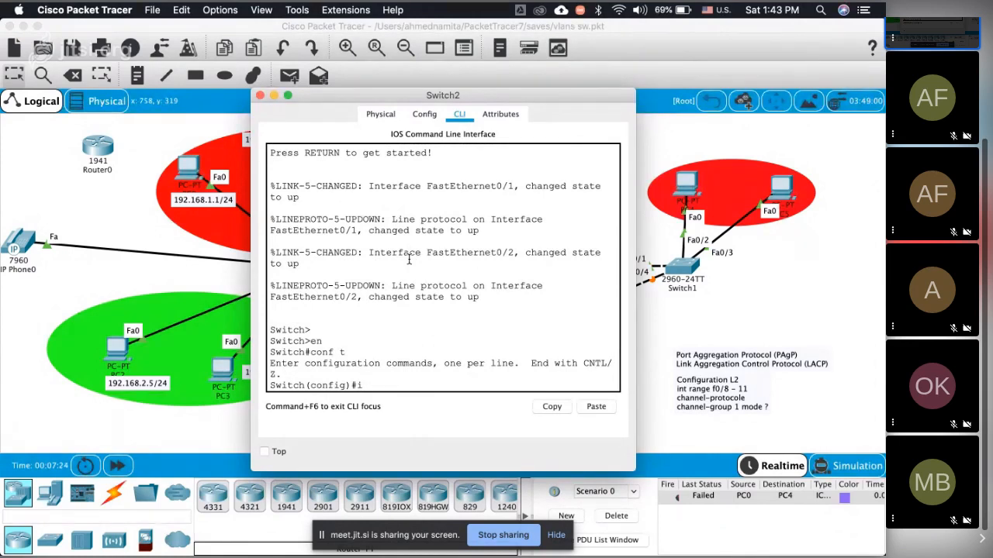
pyautogui.write('nt rang f0/1 - 2')
pyautogui.press('Return')
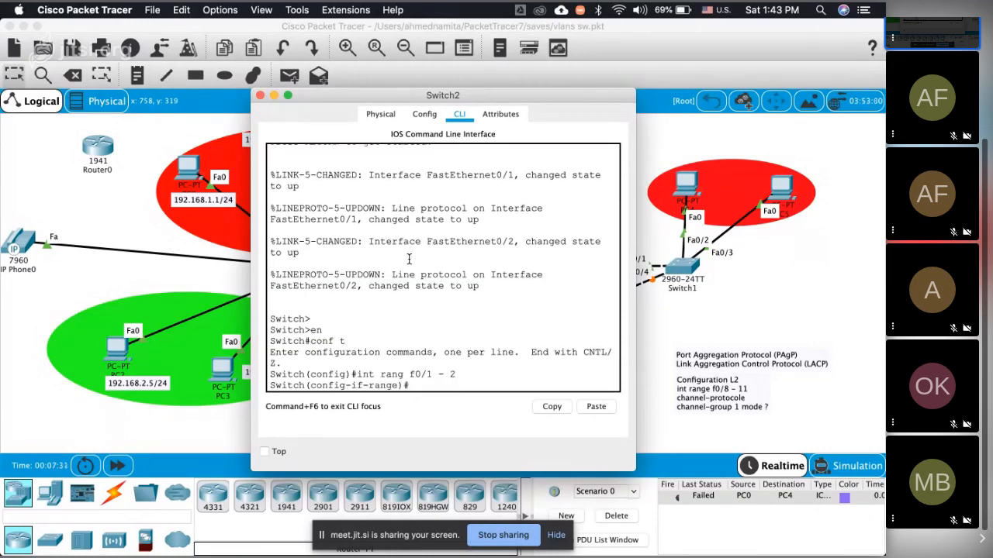
pyautogui.write('sw')
pyautogui.write(' mode t')
pyautogui.write('r')
pyautogui.press('Return')
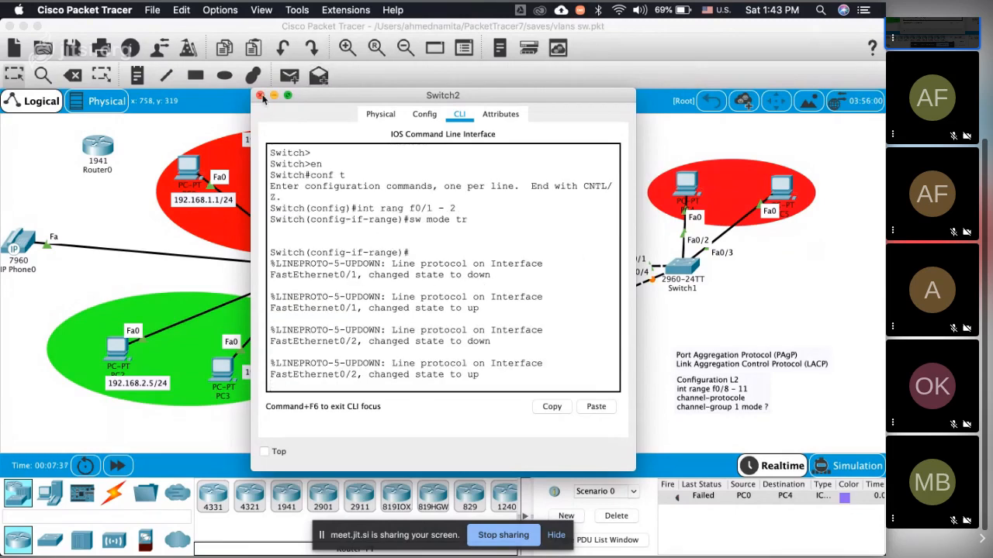
pyautogui.click(261, 95)
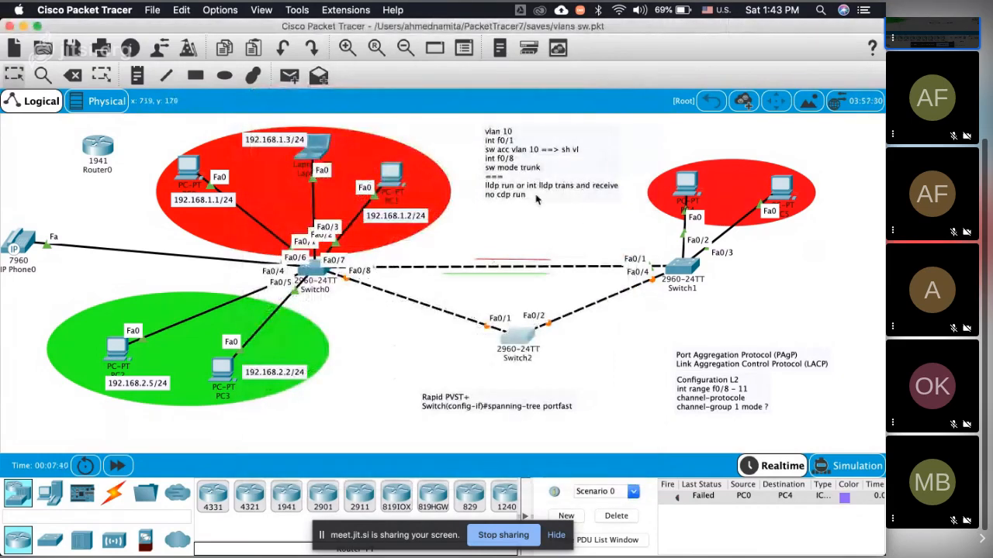
# Step: Reopen Switch2's command line and exit from interface range configuration back to privileged mode
pyautogui.click(525, 346)
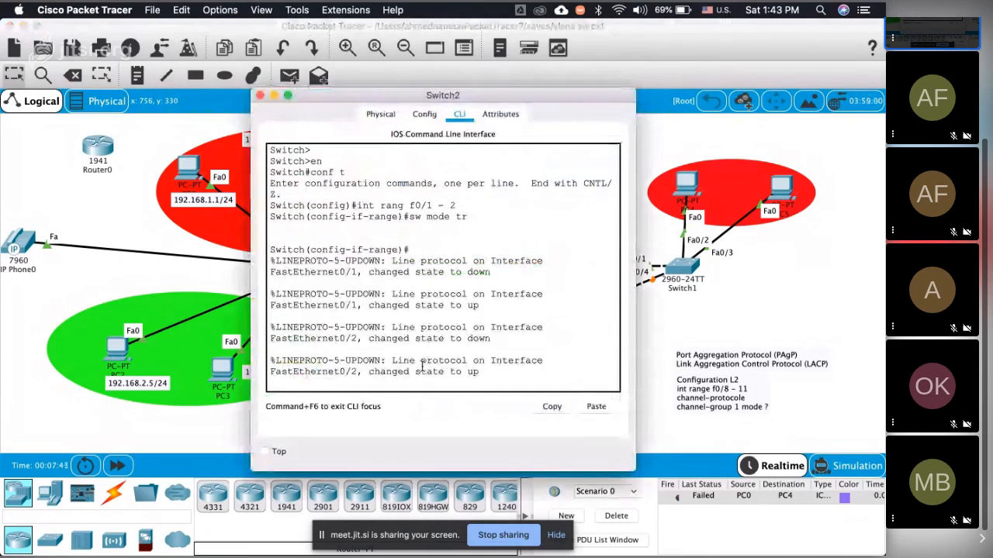
pyautogui.press('Return')
pyautogui.press('Return')
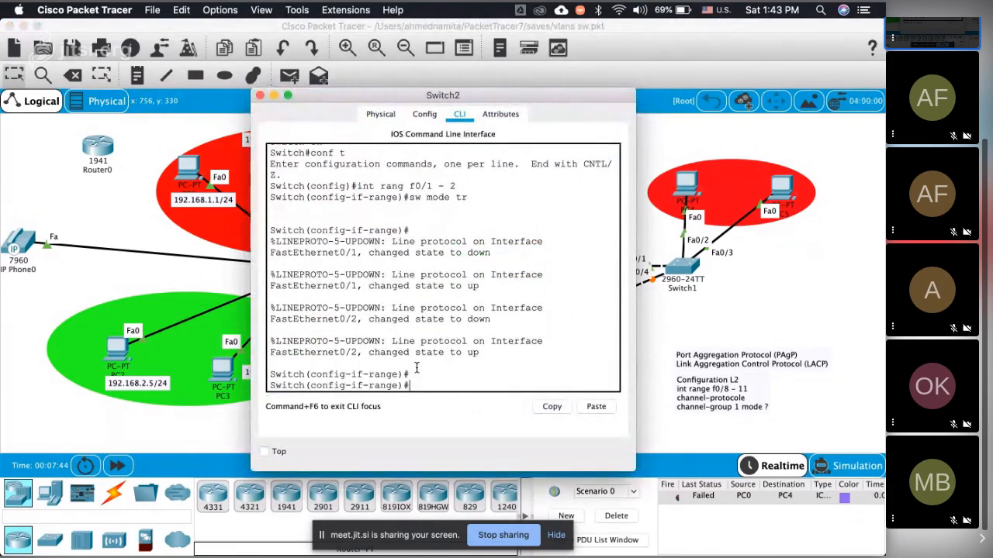
pyautogui.write('exi')
pyautogui.write('t')
pyautogui.press('Return')
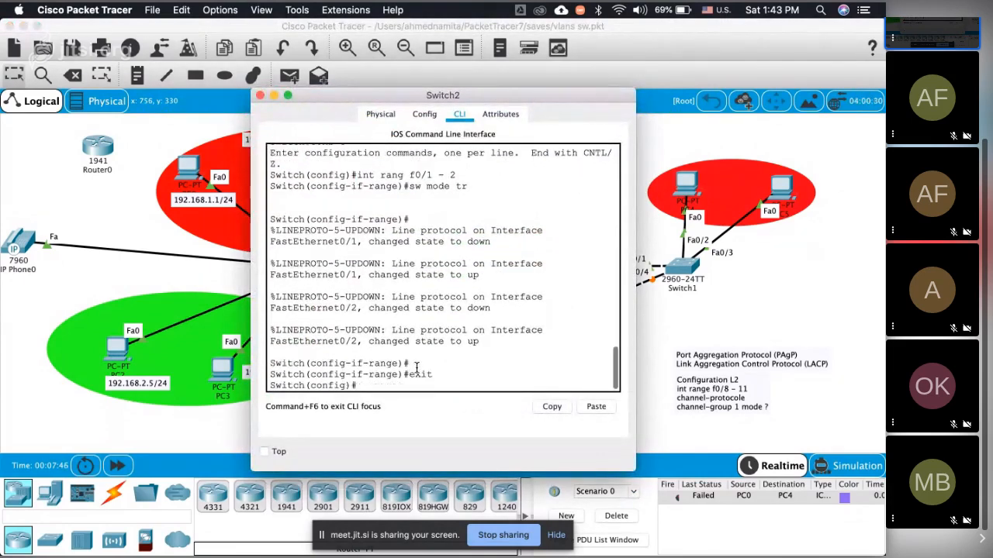
pyautogui.write('exi')
pyautogui.press('Return')
# Step: Save Switch2's running configuration with the wr command
pyautogui.write('wr')
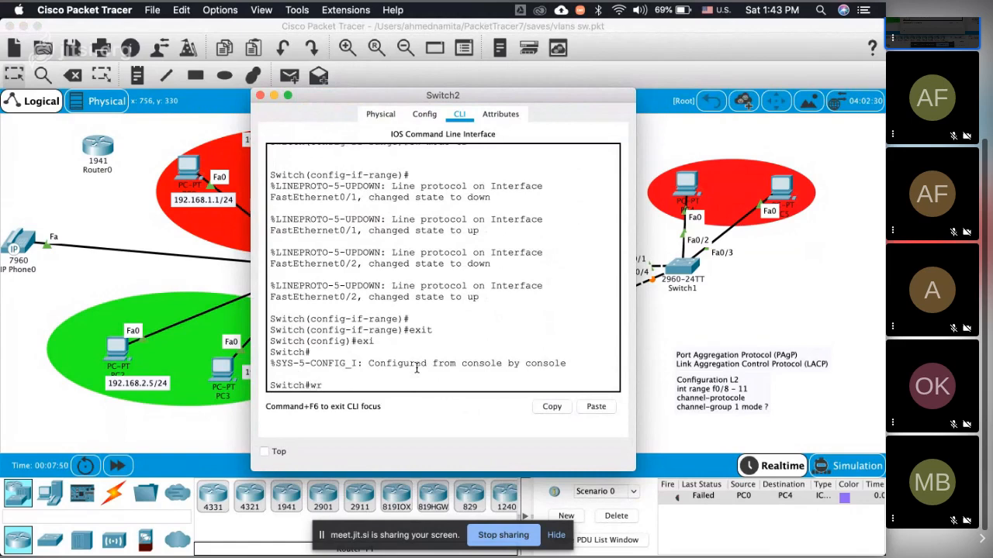
pyautogui.press('Return')
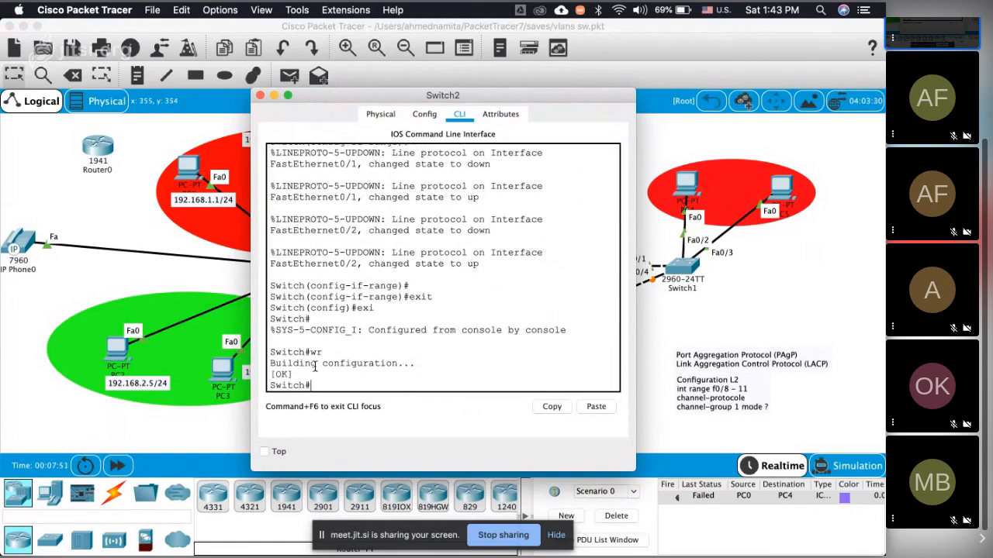
pyautogui.write('write')
pyautogui.press('Return')
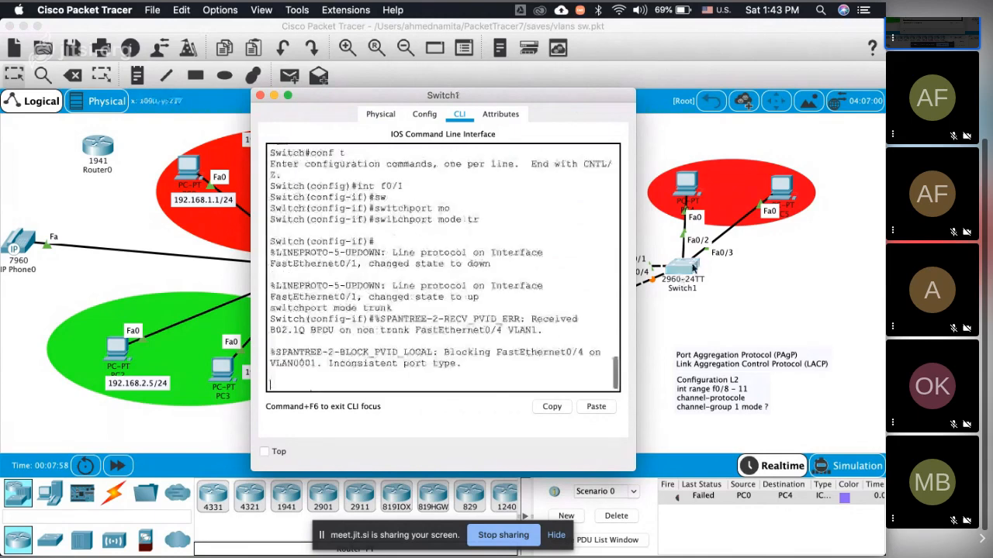
# Step: Exit Switch1's interface and global configuration modes to privileged mode and close its window
pyautogui.press('Return')
pyautogui.press('Return')
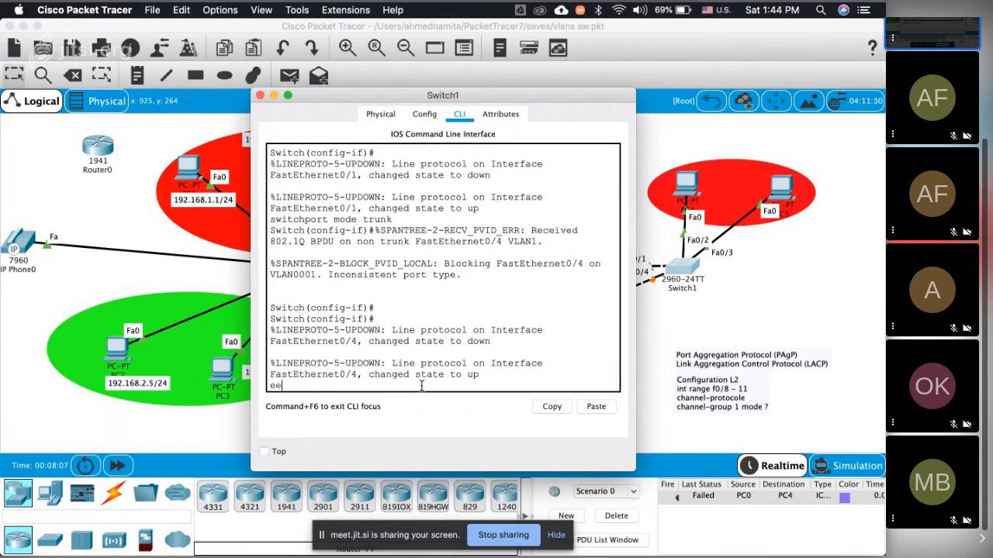
pyautogui.write('exit')
pyautogui.press('Return')
pyautogui.press('Return')
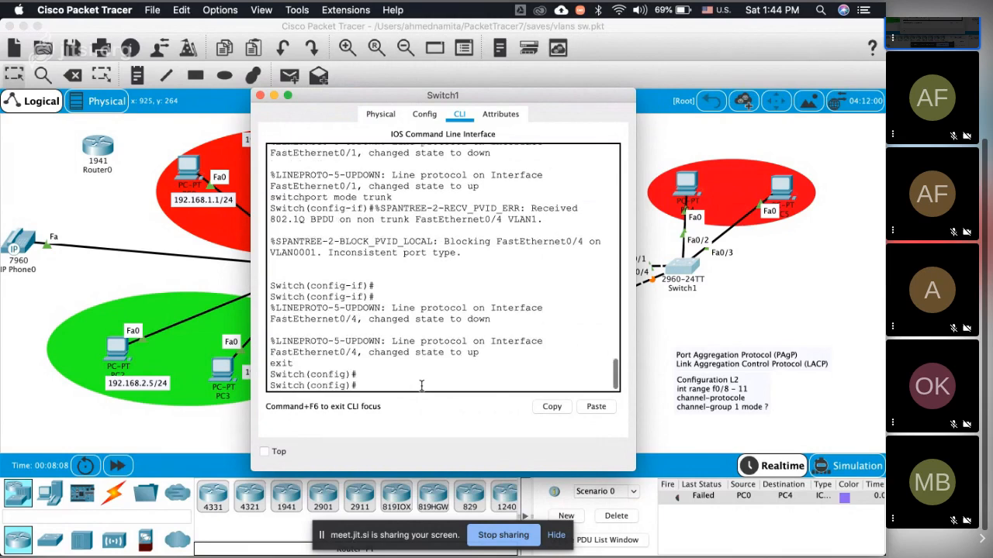
pyautogui.write('exit')
pyautogui.press('Return')
pyautogui.write('\\')
pyautogui.press('Return')
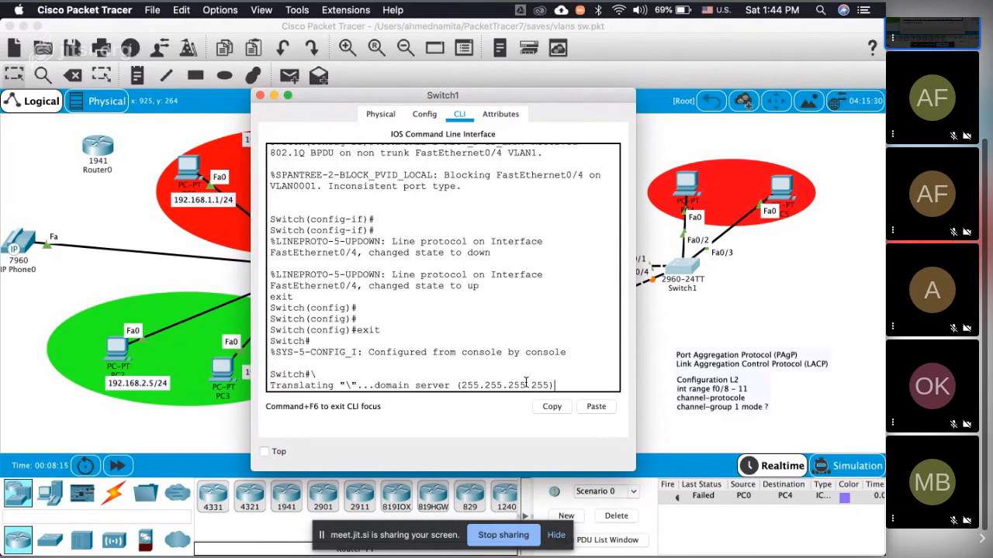
pyautogui.press('super+w')
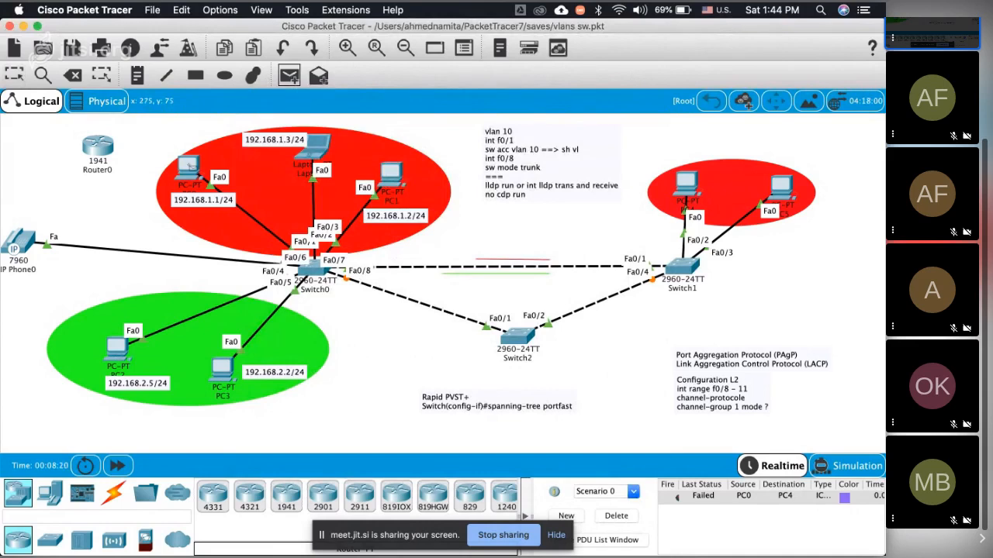
# Step: Send a simple PDU from PC0 to PC4 and check its status in the PDU list
pyautogui.click(192, 167)
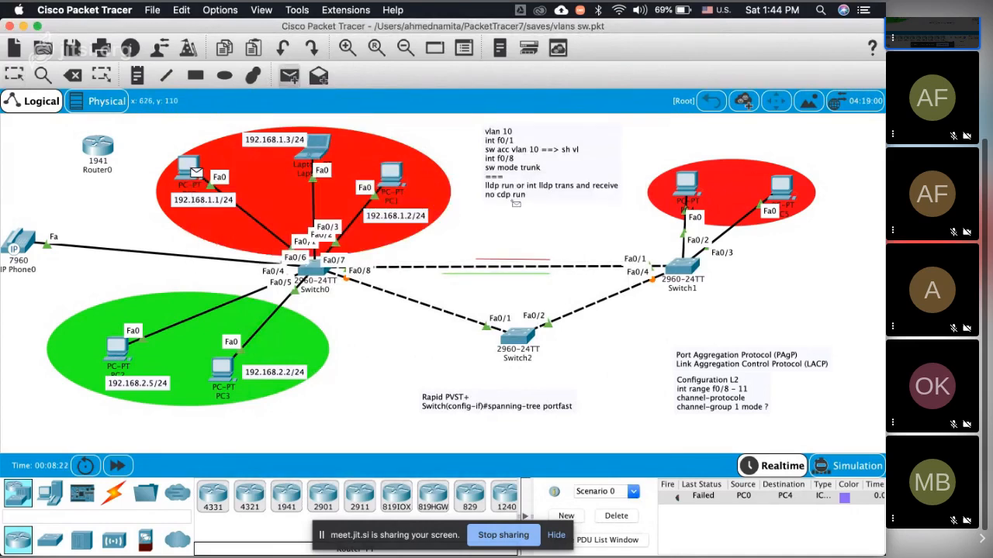
pyautogui.click(779, 186)
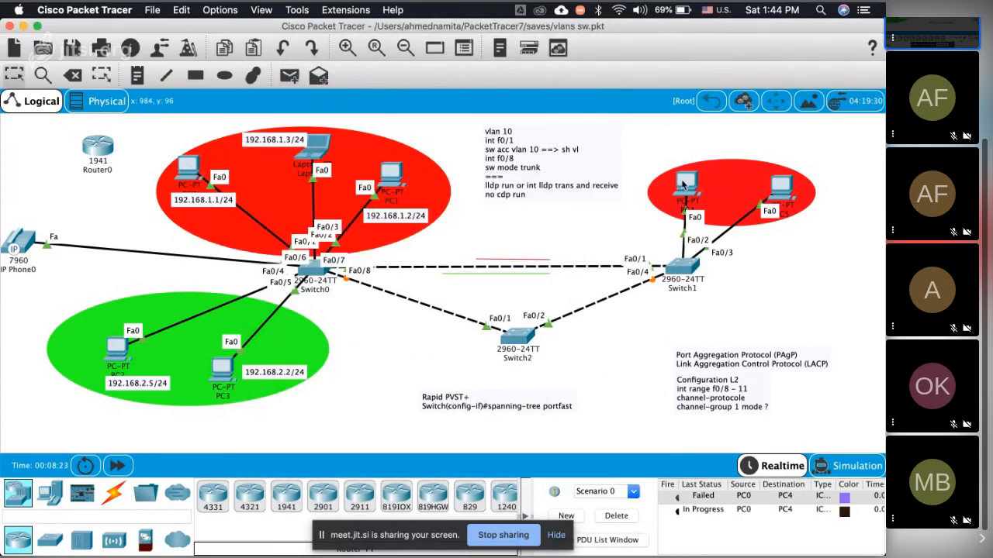
pyautogui.click(712, 511)
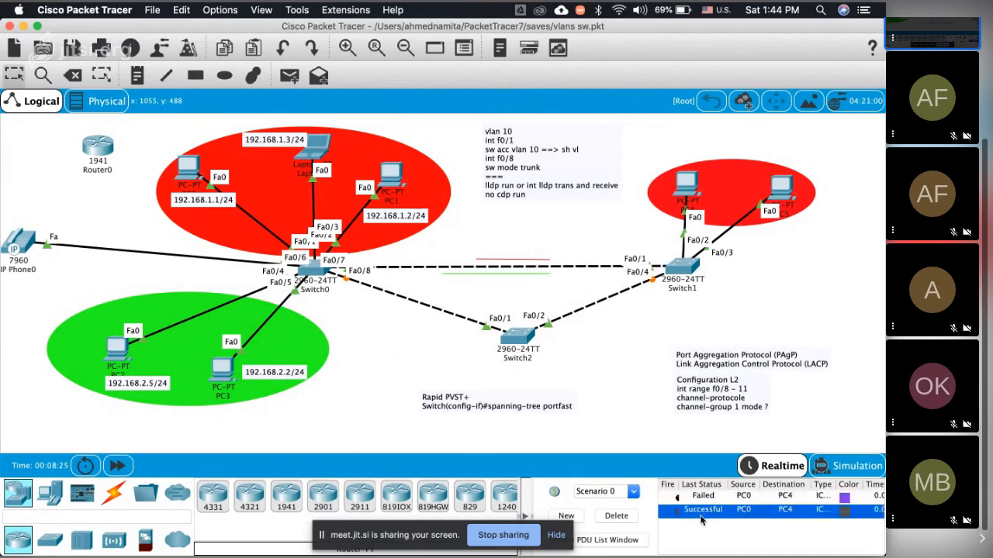
pyautogui.click(488, 367)
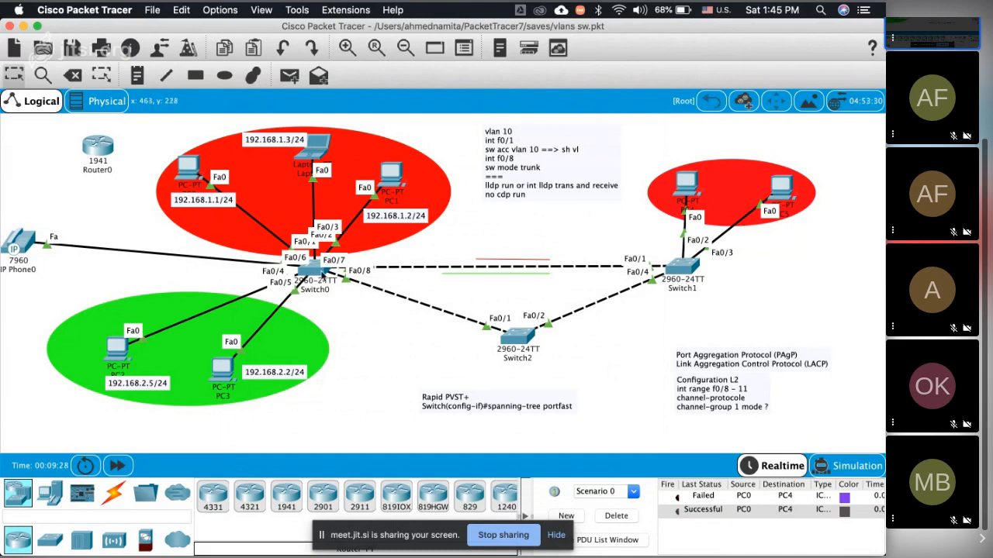
# Step: Switch to Chrome and search for "isl vs 802.1q" in a new tab
pyautogui.moveTo(322, 262)
pyautogui.moveTo(379, 543)
pyautogui.press('super+Tab')
pyautogui.press('super+t')
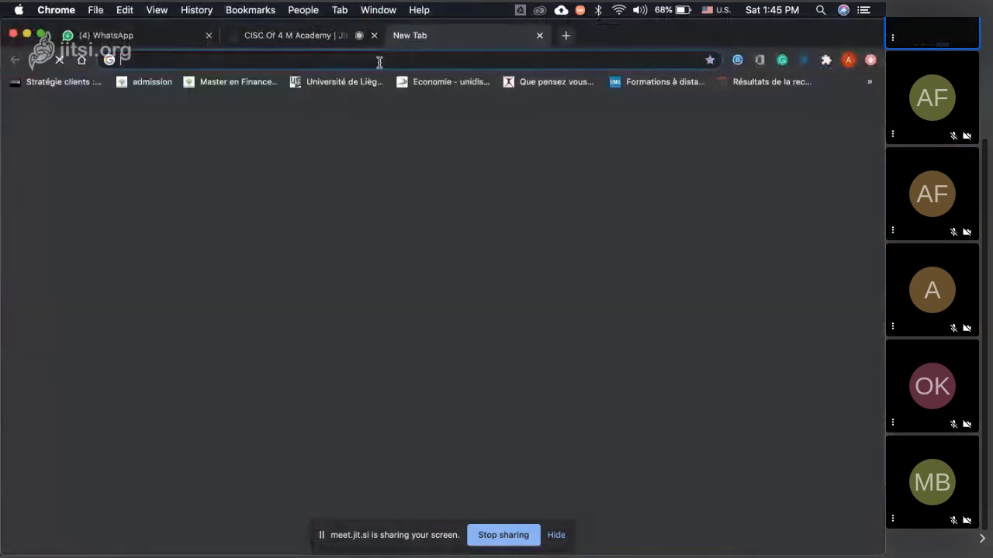
pyautogui.write('isl')
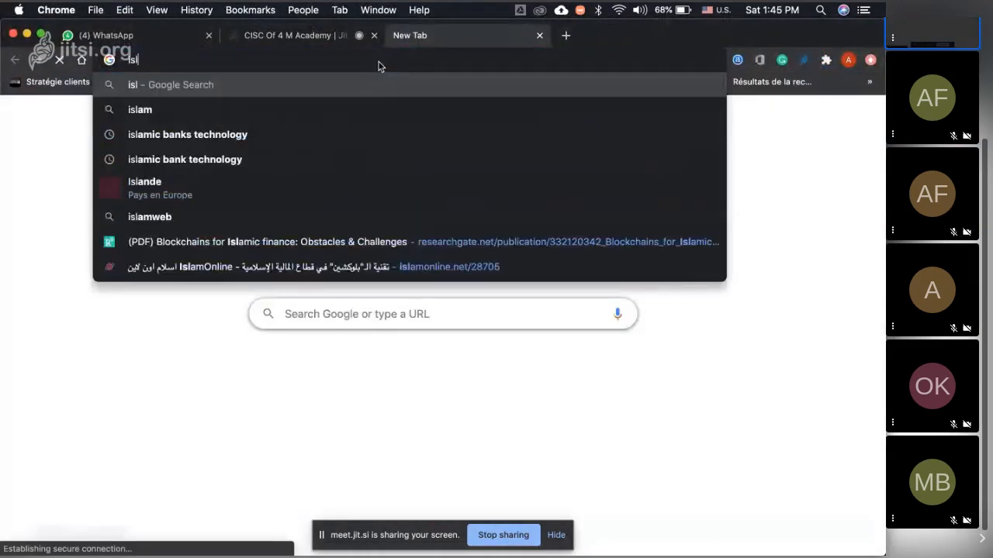
pyautogui.write(' vs')
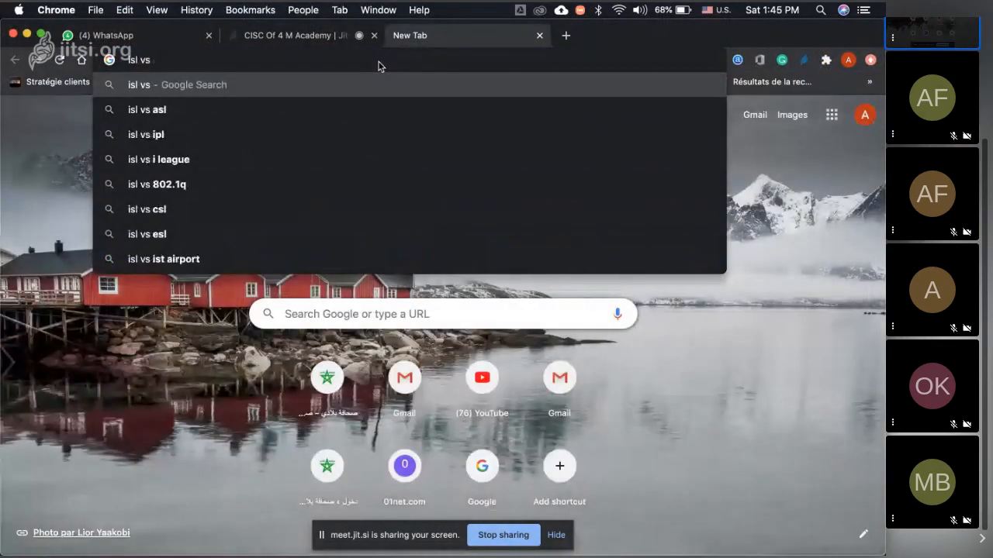
pyautogui.click(269, 185)
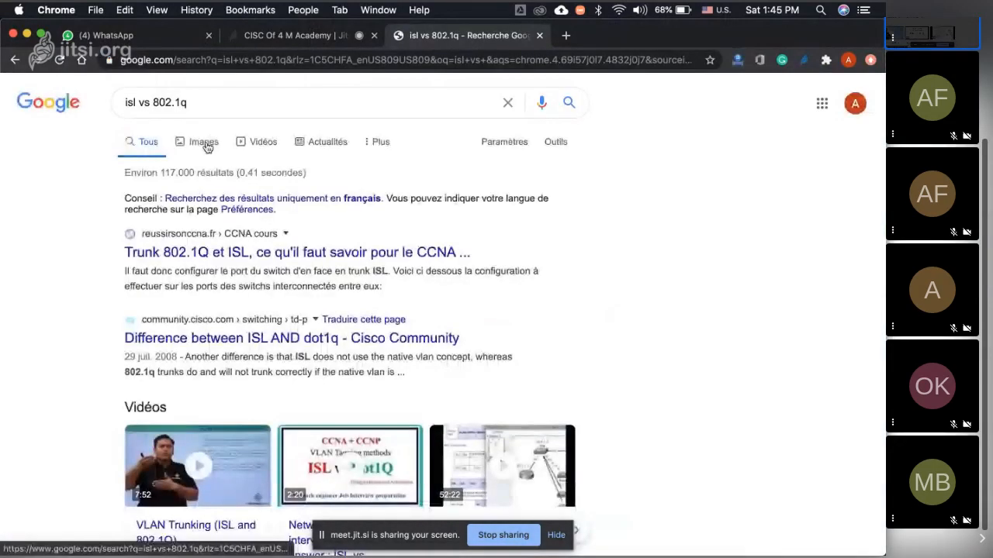
# Step: Browse the image results and enlarge the "Comparing ISL and 802.1Q" table
pyautogui.click(208, 147)
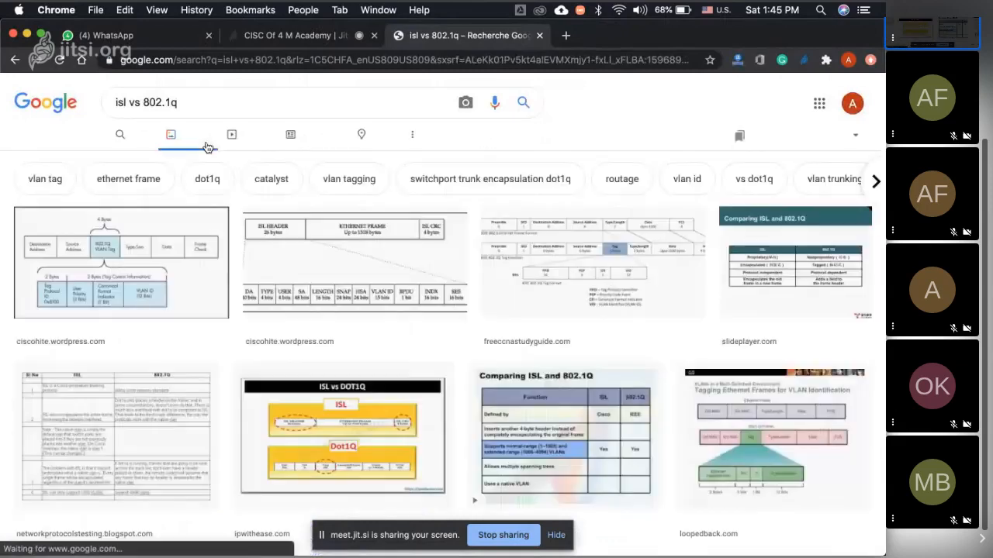
pyautogui.scroll(-3, 229, 191)
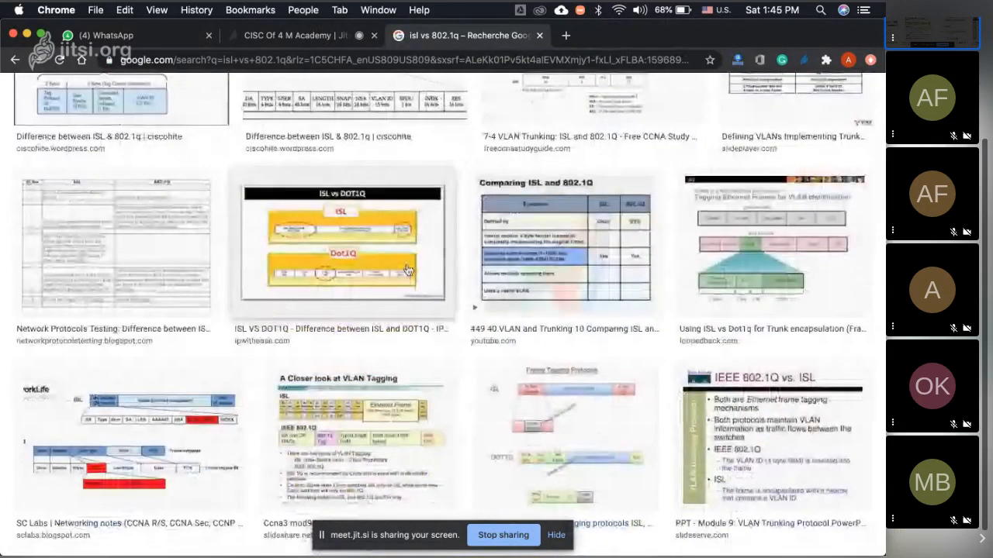
pyautogui.click(523, 240)
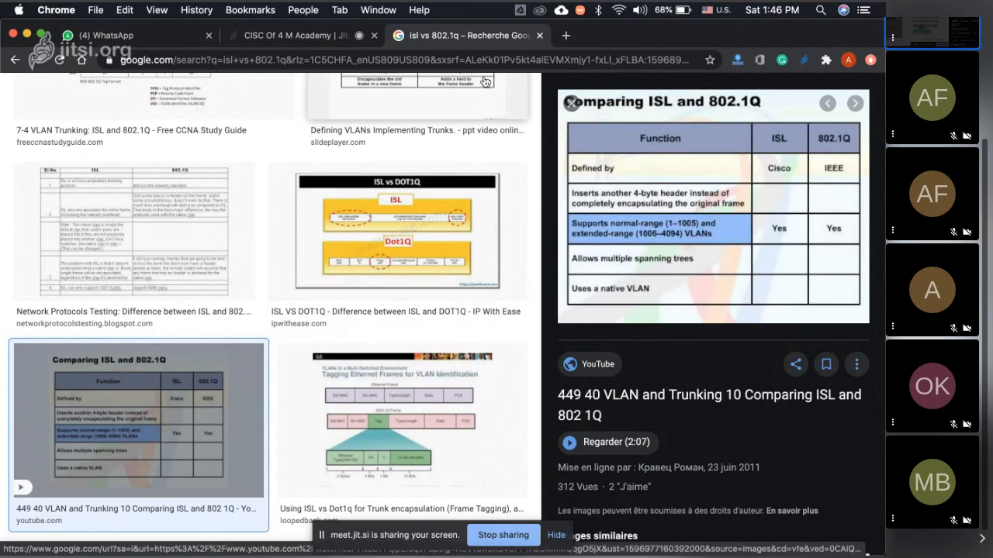
# Step: Return to Packet Tracer, save Switch1's configuration with the wr command, and close its window
pyautogui.press('super+Tab')
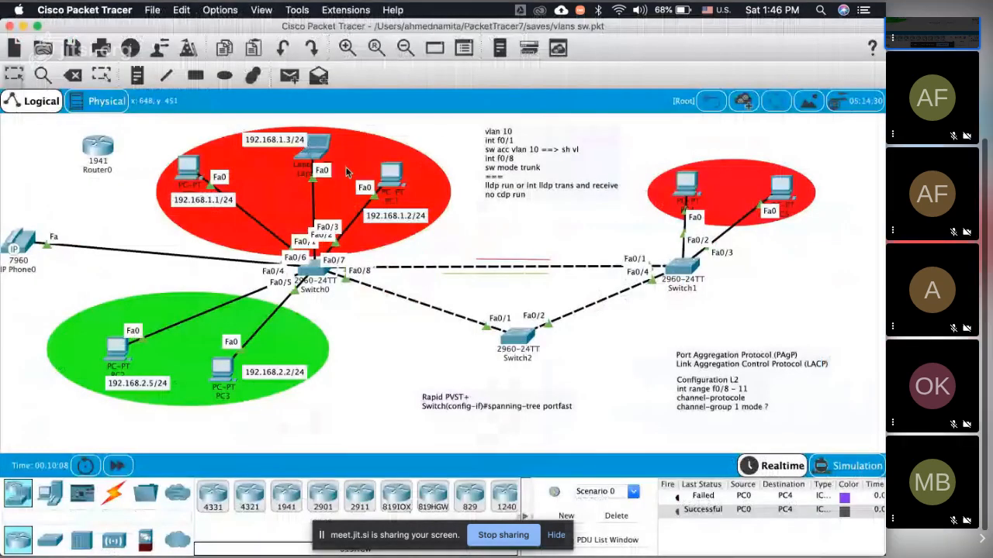
pyautogui.click(683, 266)
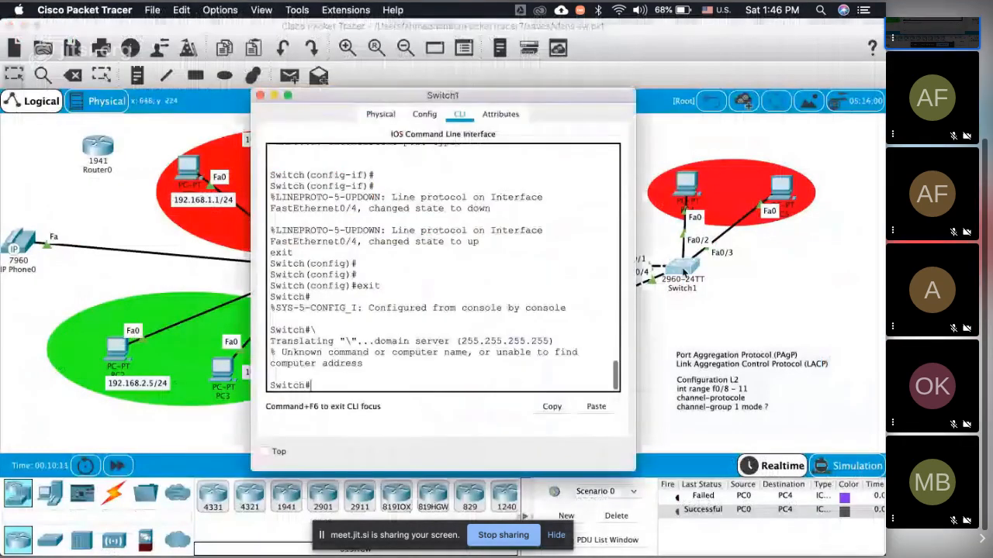
pyautogui.write('w')
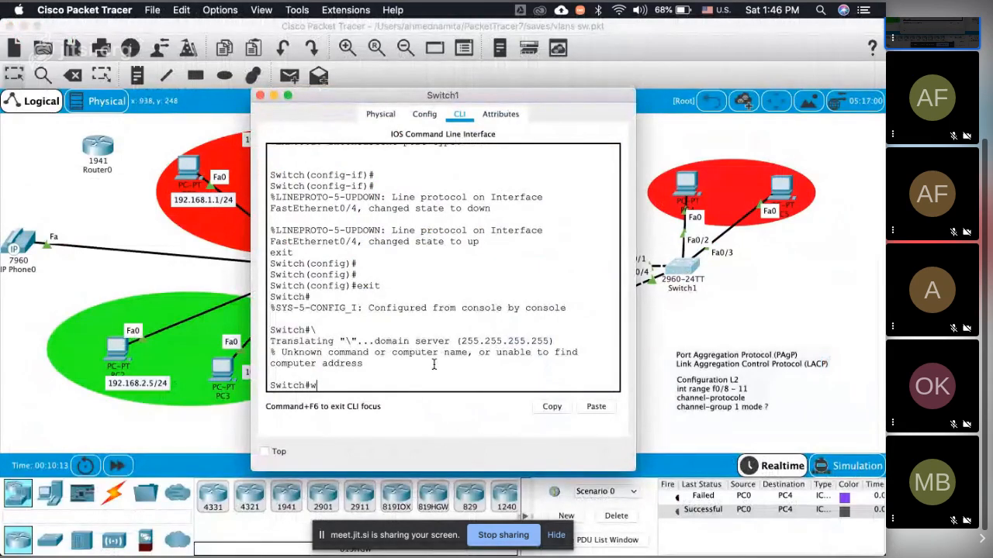
pyautogui.write('r')
pyautogui.press('Return')
pyautogui.press('super+w')
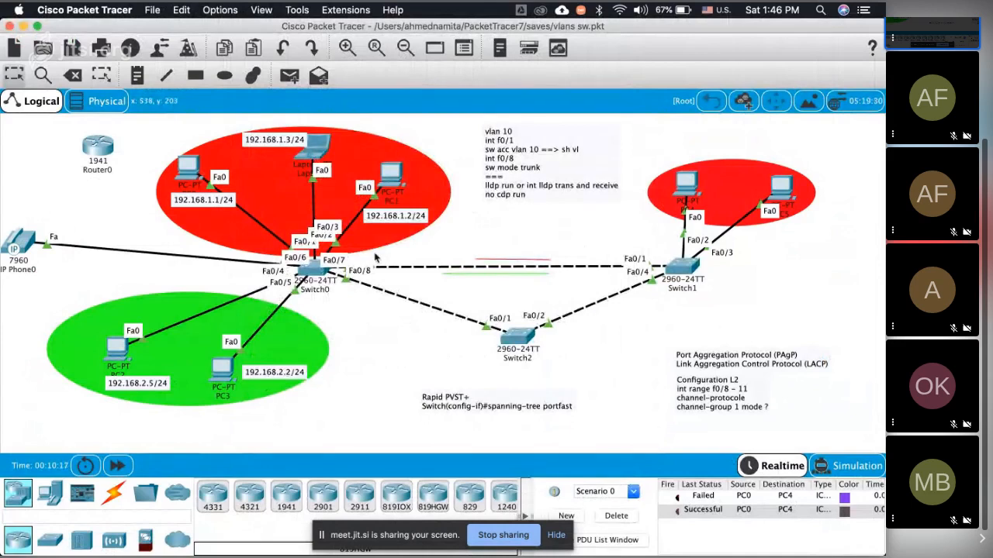
# Step: Draw two red lines beneath the Switch0–Switch2 and Switch1–Switch2 links, running parallel to each link
pyautogui.click(166, 76)
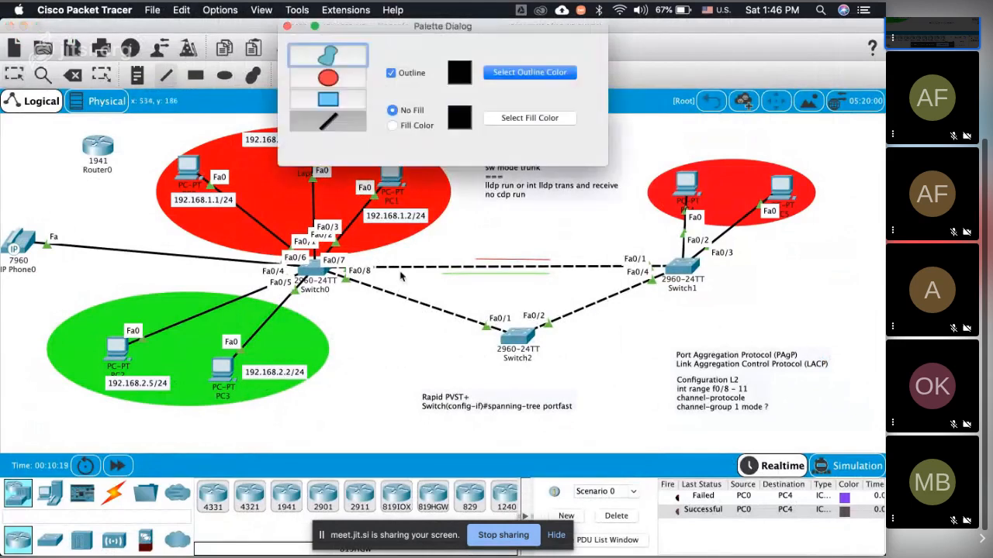
pyautogui.click(347, 118)
pyautogui.click(504, 74)
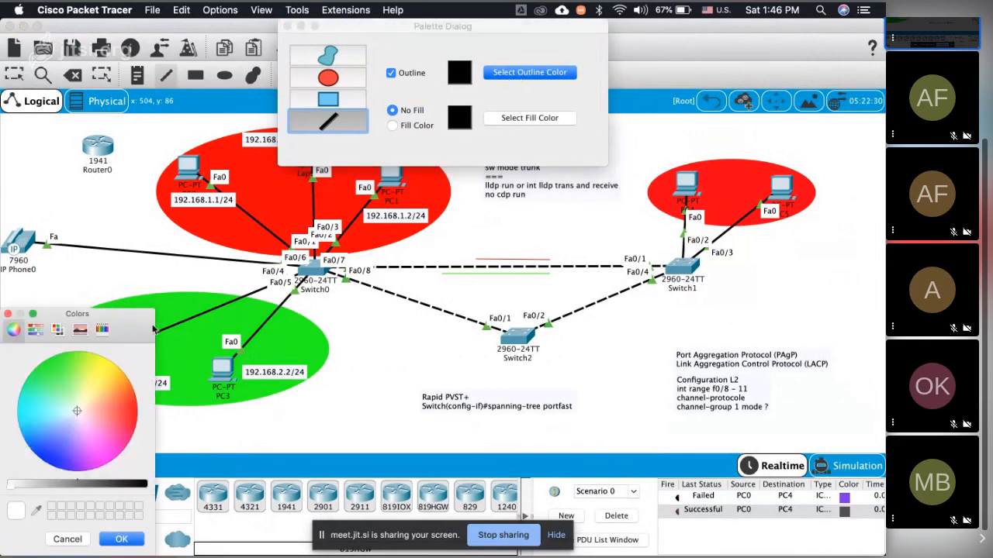
pyautogui.click(135, 405)
pyautogui.click(523, 111)
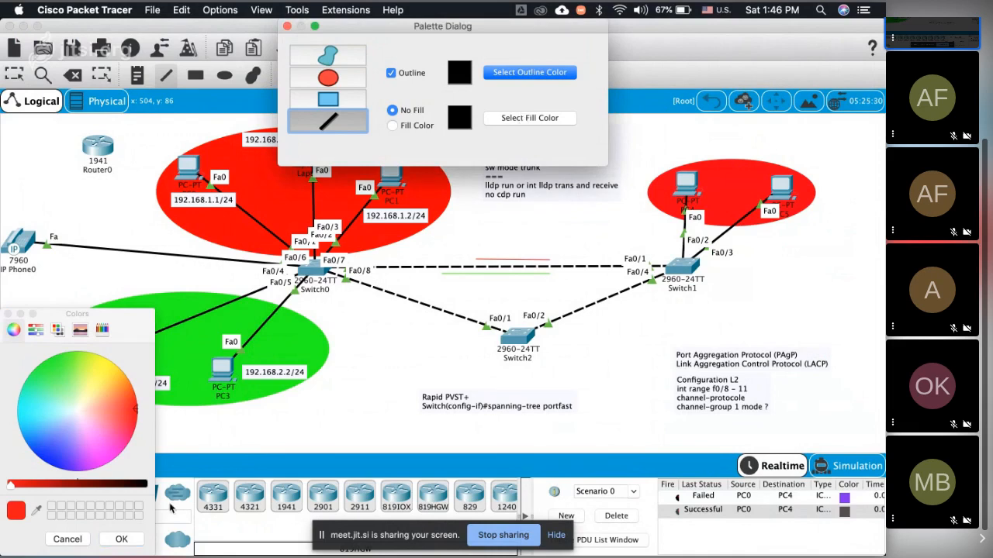
pyautogui.click(122, 539)
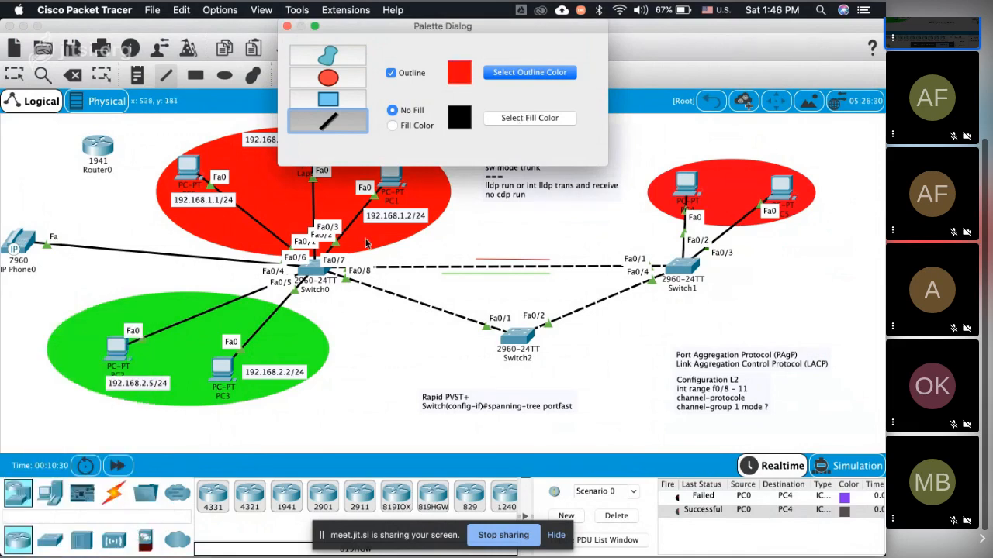
pyautogui.moveTo(361, 297); pyautogui.dragTo(426, 325)
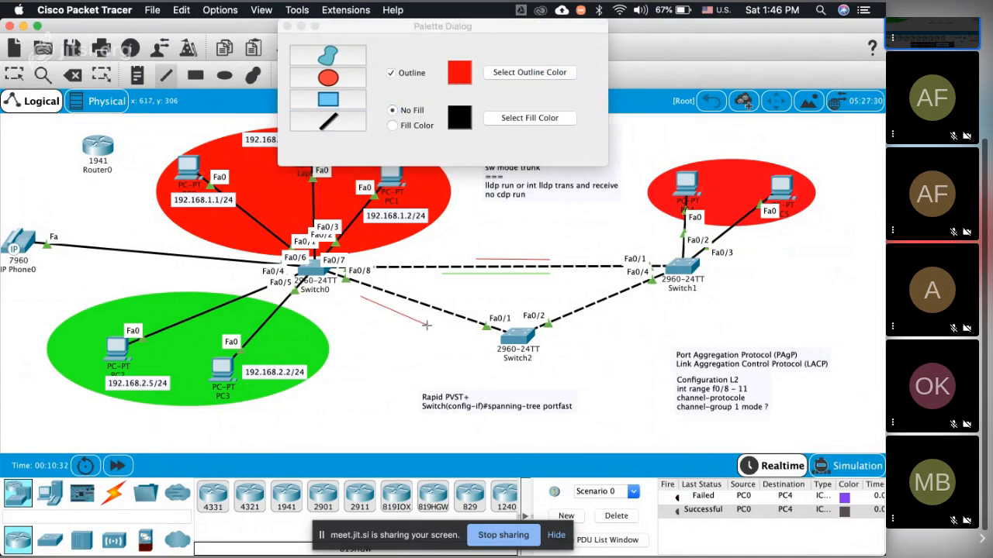
pyautogui.moveTo(652, 305); pyautogui.dragTo(587, 339)
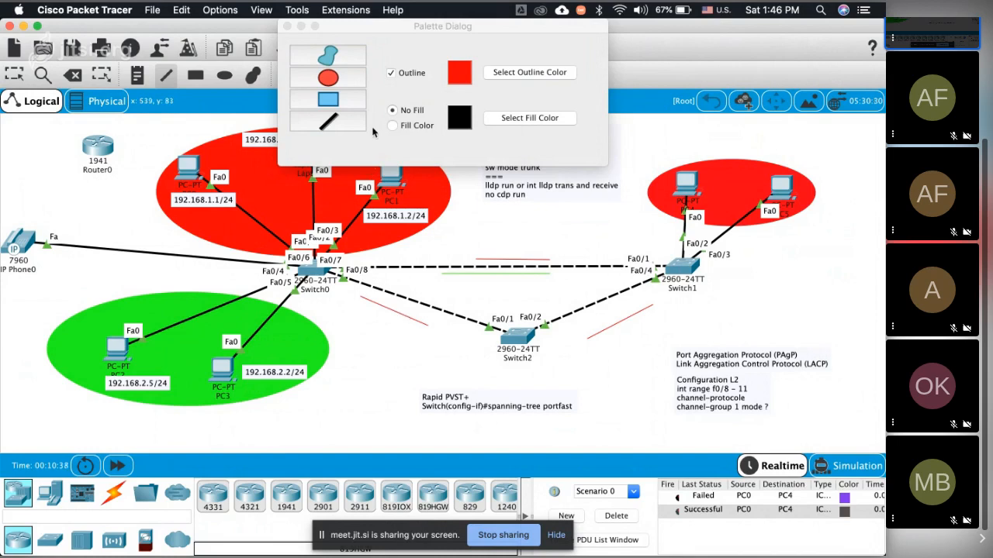
# Step: Draw two green lines above the Switch0–Switch2 and Switch1–Switch2 links and close the drawing palette
pyautogui.click(497, 72)
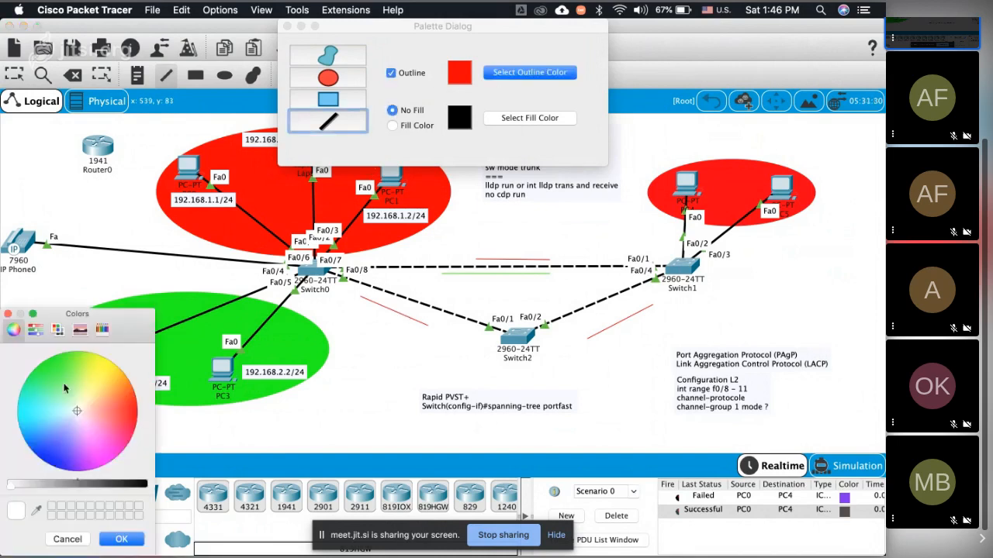
pyautogui.click(52, 357)
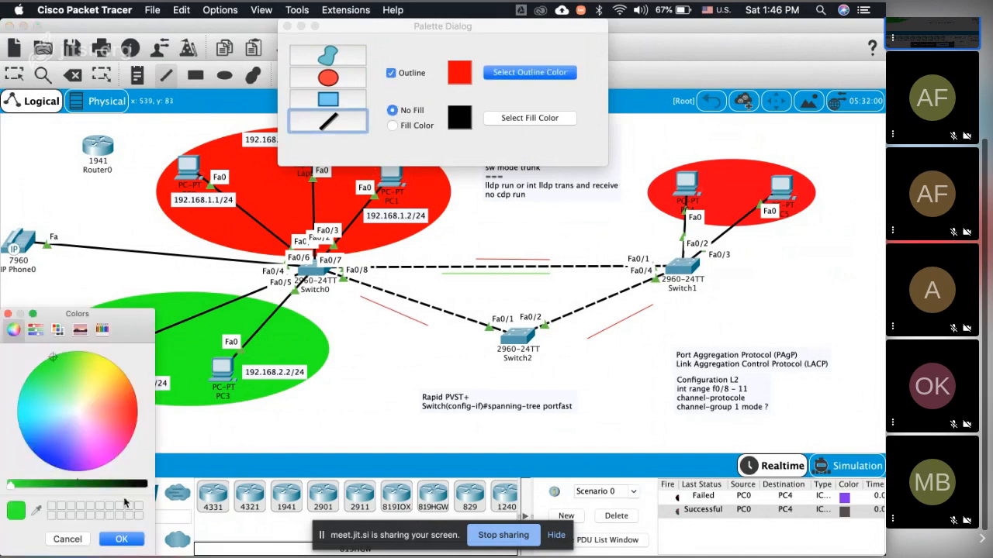
pyautogui.click(121, 539)
pyautogui.moveTo(400, 285); pyautogui.dragTo(454, 308)
pyautogui.moveTo(600, 290); pyautogui.dragTo(555, 310)
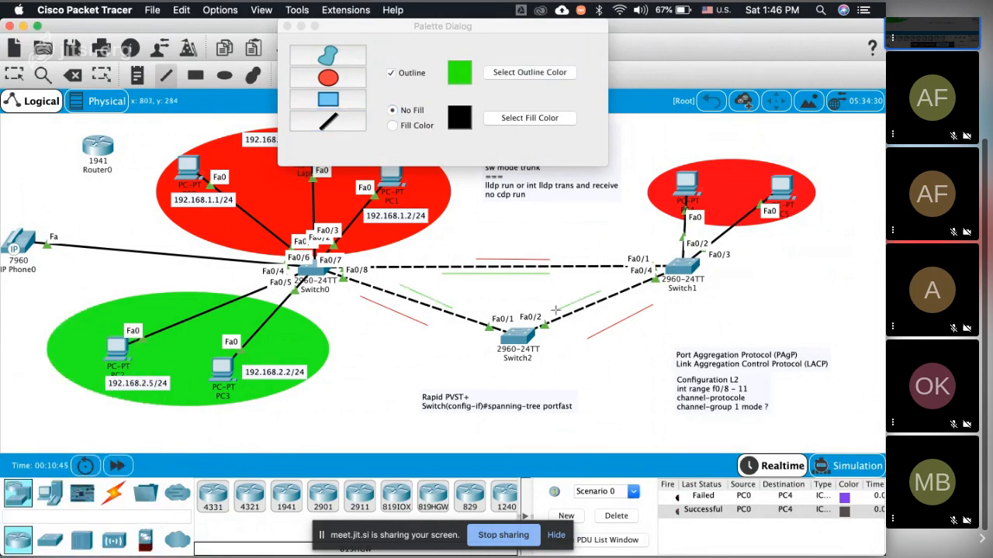
pyautogui.click(287, 26)
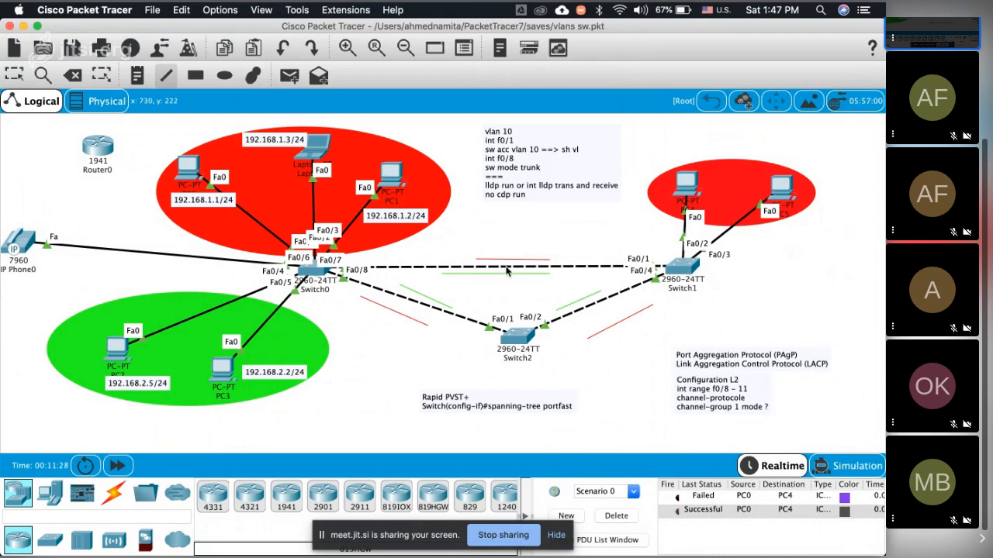
# Step: Display Switch0's running configuration with the sh run command
pyautogui.press('super+Tab')
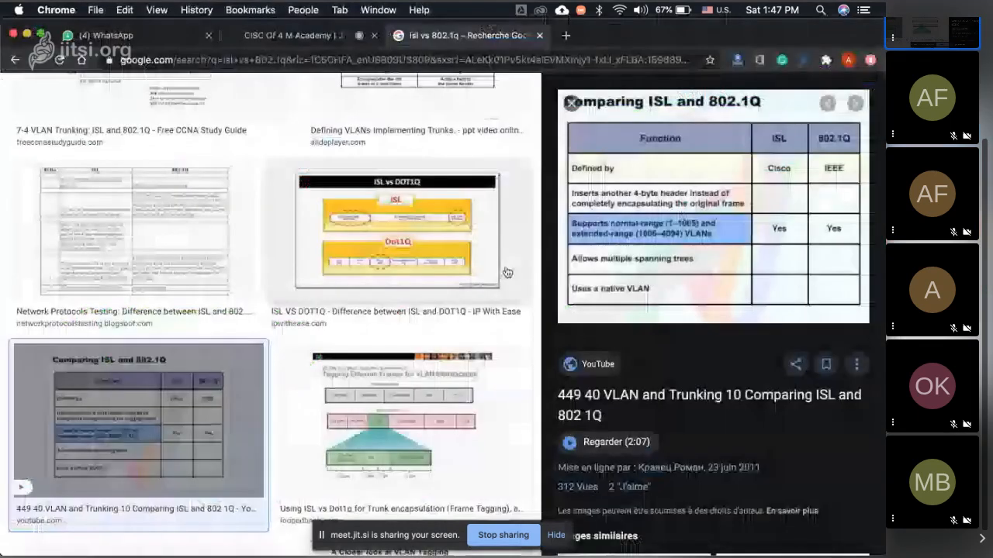
pyautogui.press('super+Tab')
pyautogui.click(316, 273)
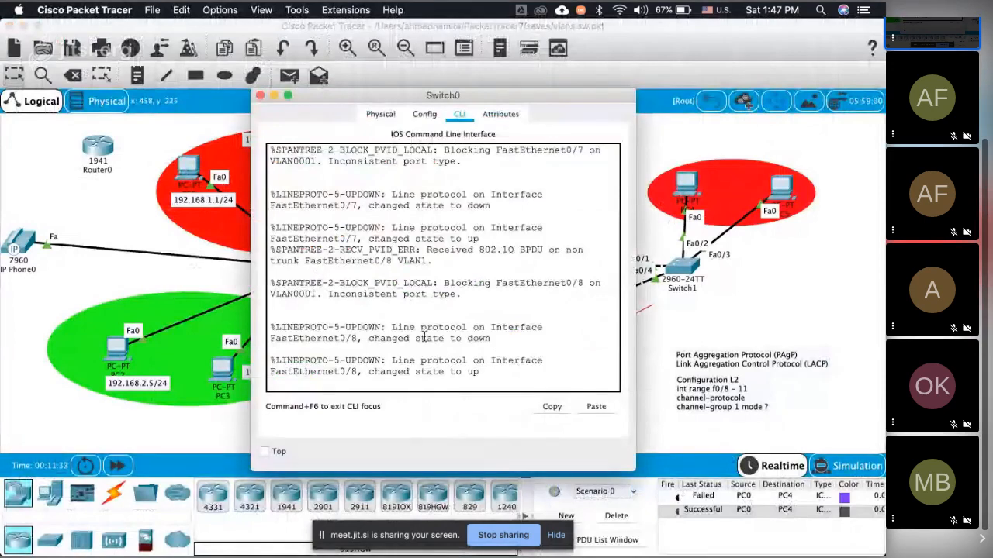
pyautogui.press('Return')
pyautogui.press('Return')
pyautogui.press('Return')
pyautogui.press('Return')
pyautogui.press('Return')
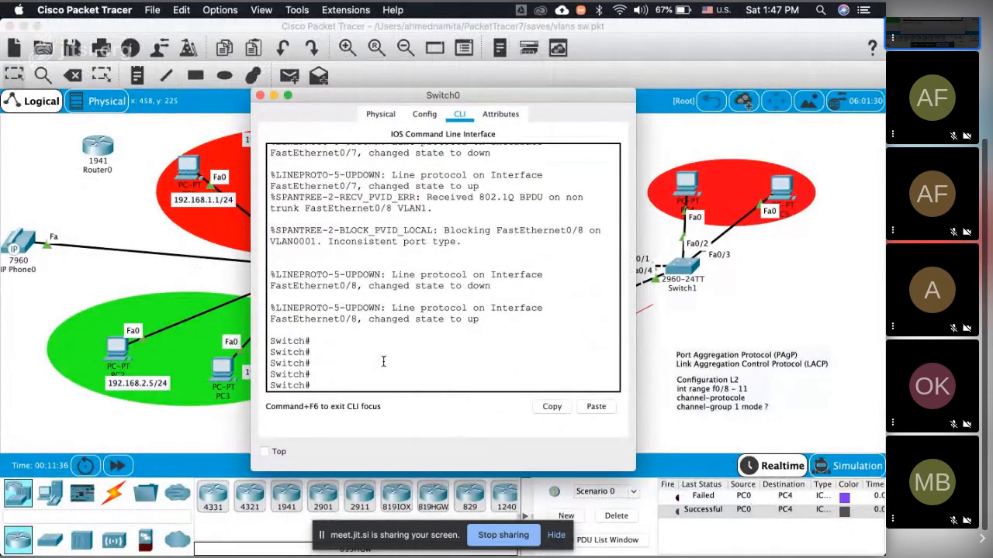
pyautogui.write('sh run')
pyautogui.press('Return')
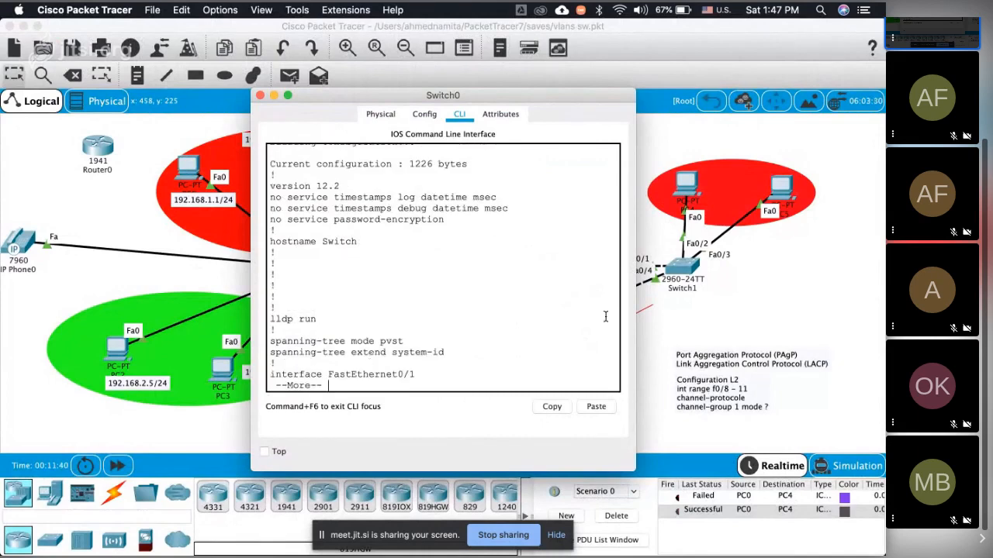
# Step: Display Switch1's running configuration with sh run and page through it to the end
pyautogui.click(658, 246)
pyautogui.click(682, 266)
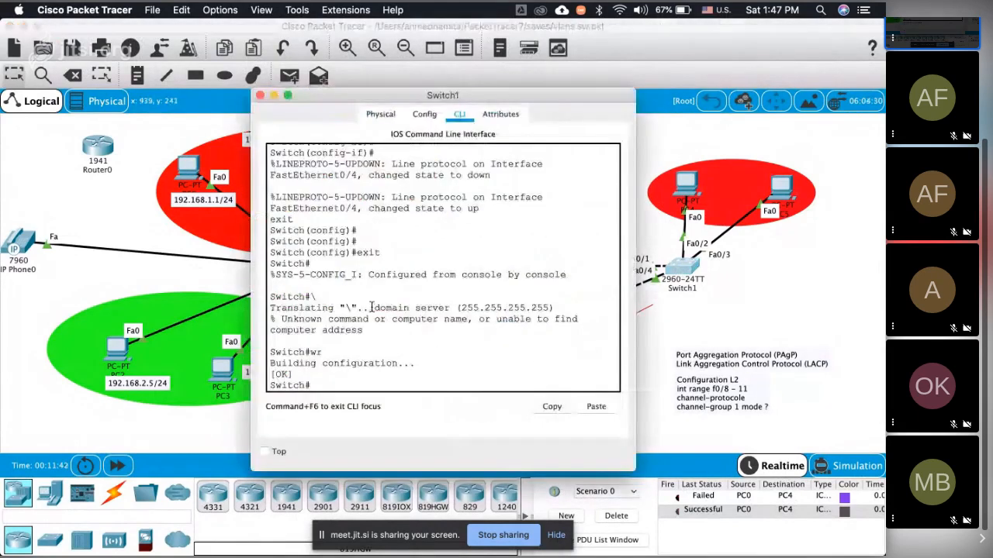
pyautogui.write('sh run')
pyautogui.press('Return')
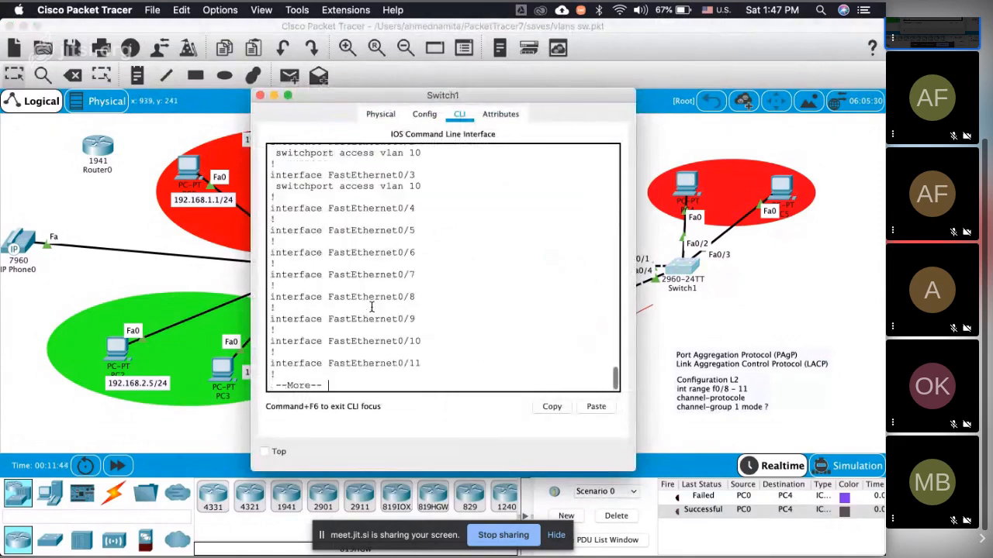
pyautogui.scroll(15, 420, 223)
pyautogui.scroll(-3, 420, 223)
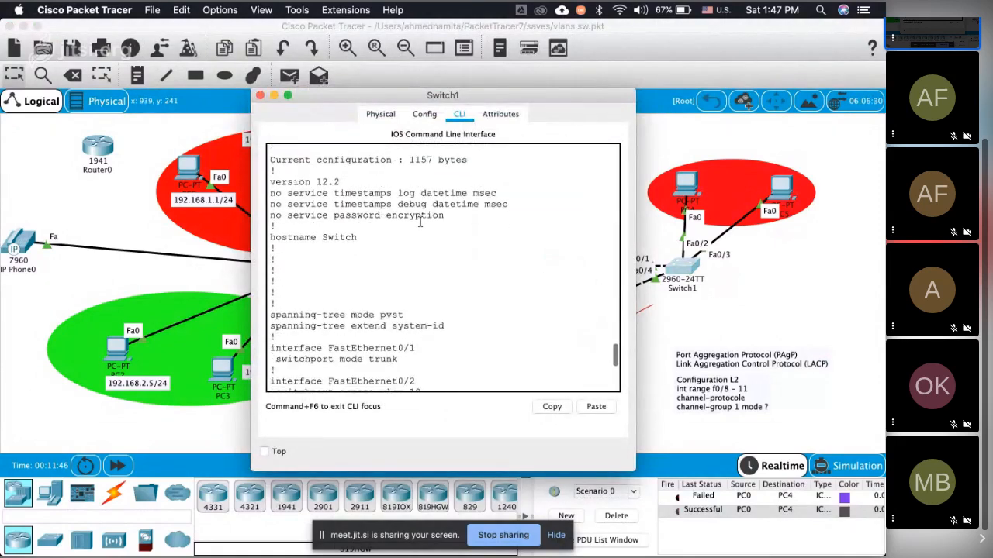
pyautogui.scroll(-1, 420, 223)
pyautogui.scroll(5, 420, 222)
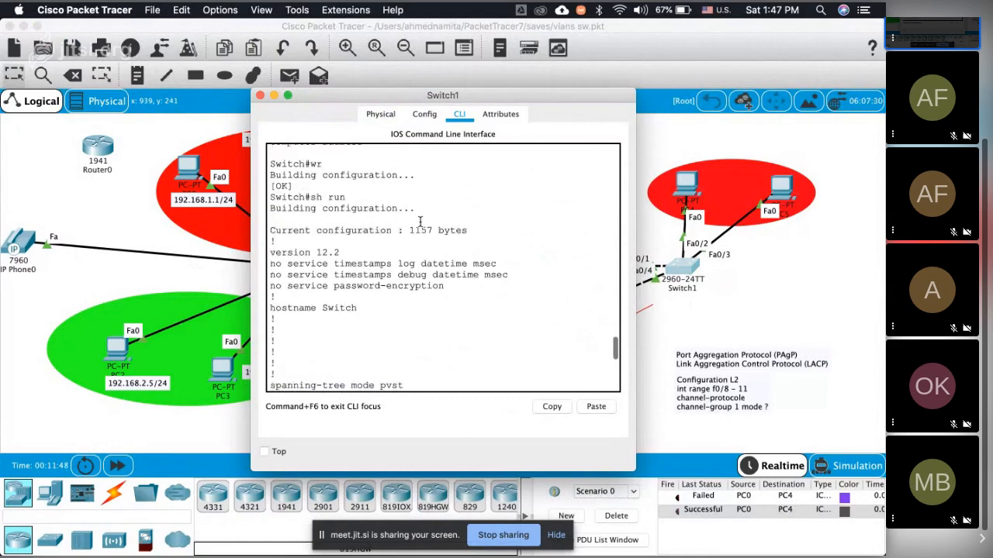
pyautogui.press('space')
pyautogui.press('space')
pyautogui.press('space')
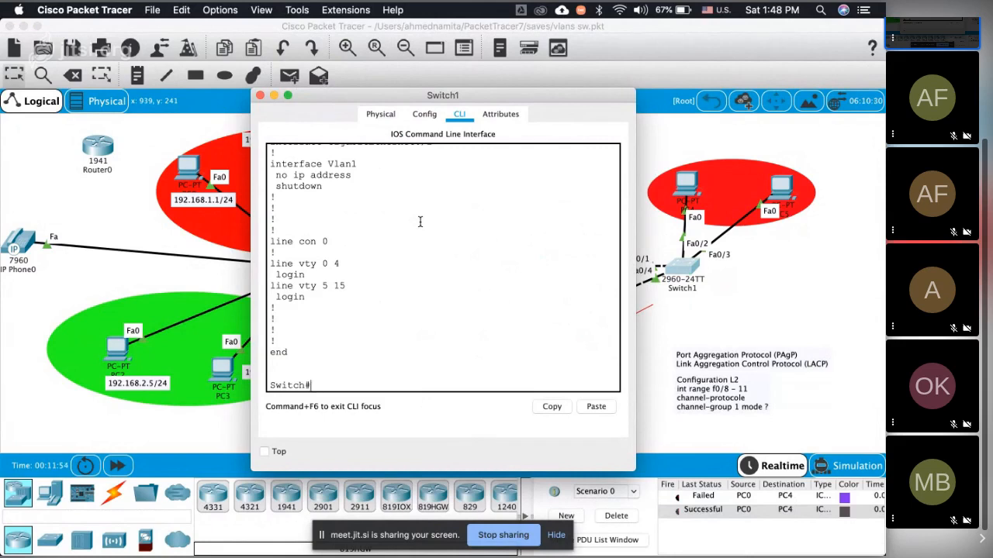
# Step: List Switch1's directly connected Cisco devices with the show cdp nei command
pyautogui.write('show cdp nei')
pyautogui.press('Return')
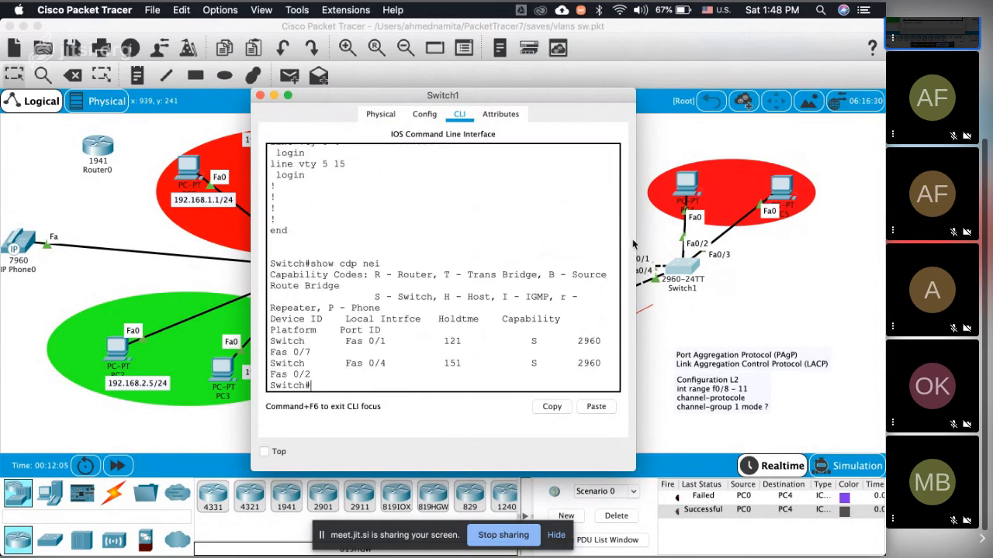
# Step: Widen Switch1's window to examine the local interface and port ID of each CDP neighbour, and return to the topology
pyautogui.moveTo(635, 242); pyautogui.dragTo(856, 244)
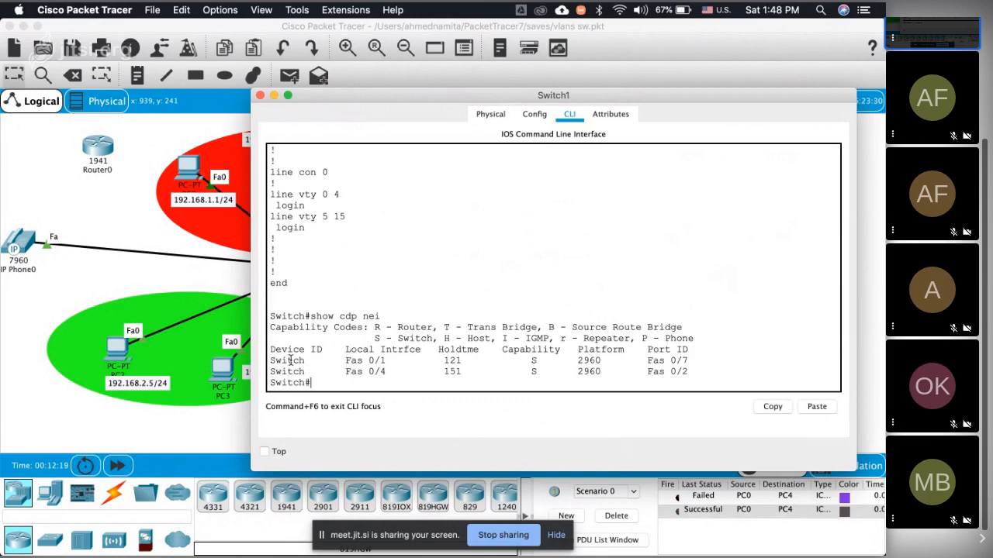
pyautogui.moveTo(289, 361); pyautogui.dragTo(310, 372)
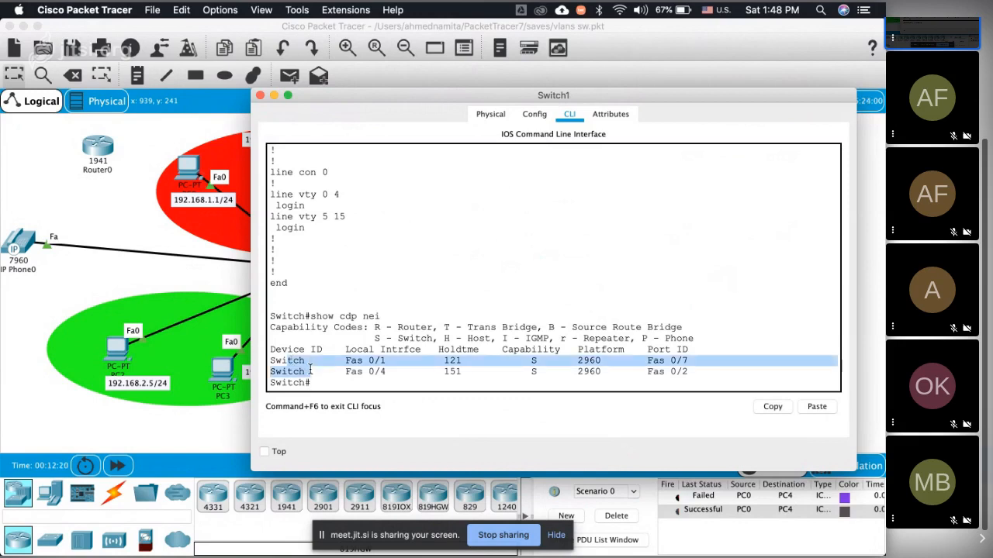
pyautogui.click(368, 362)
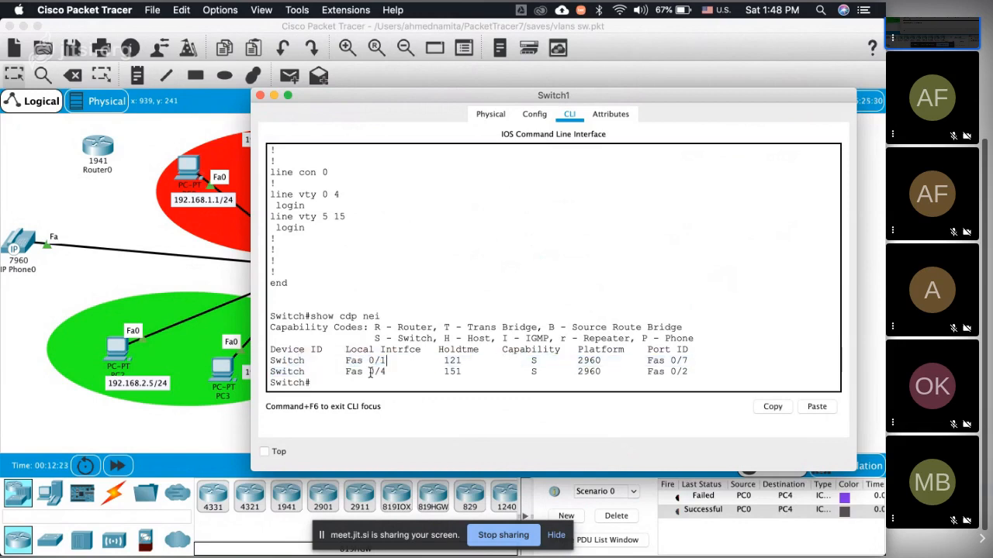
pyautogui.click(261, 95)
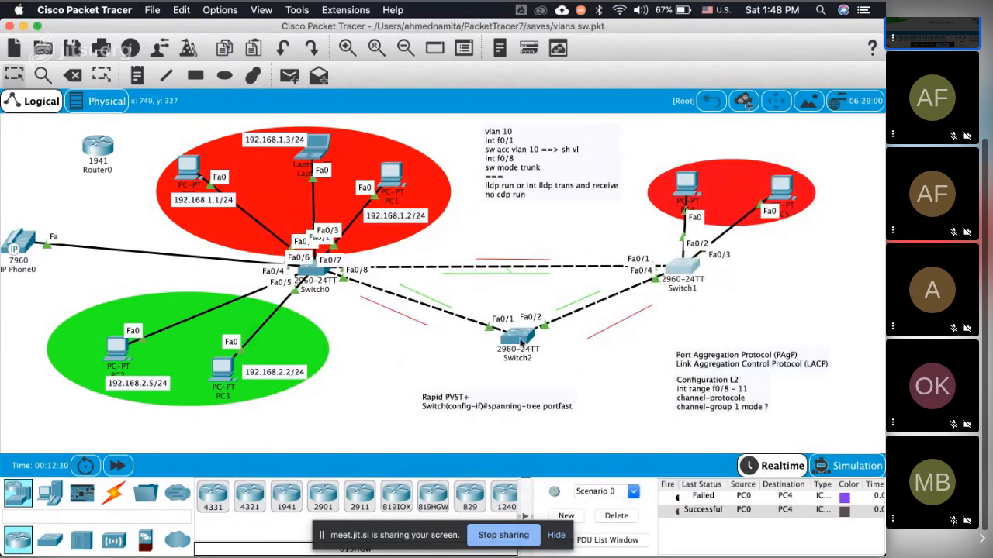
pyautogui.click(687, 267)
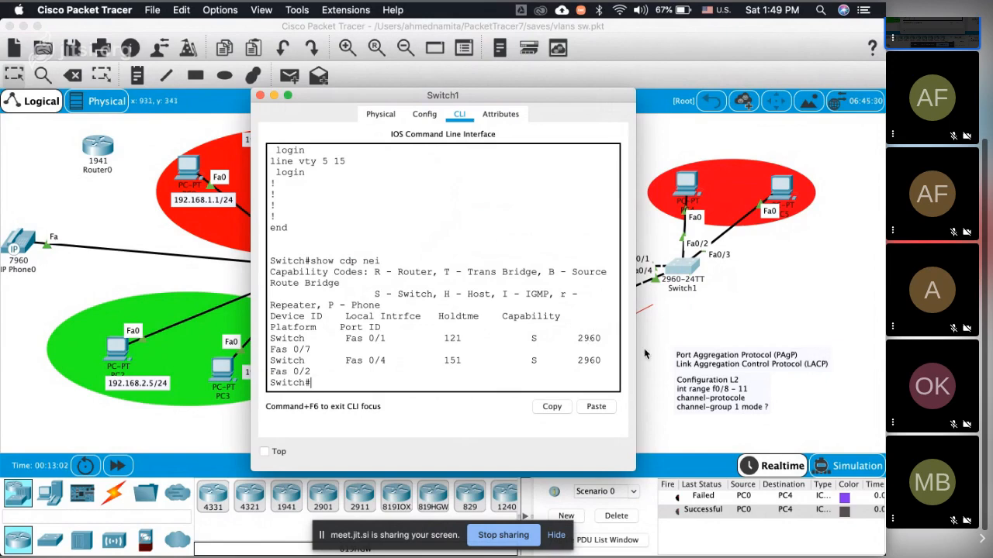
pyautogui.click(646, 353)
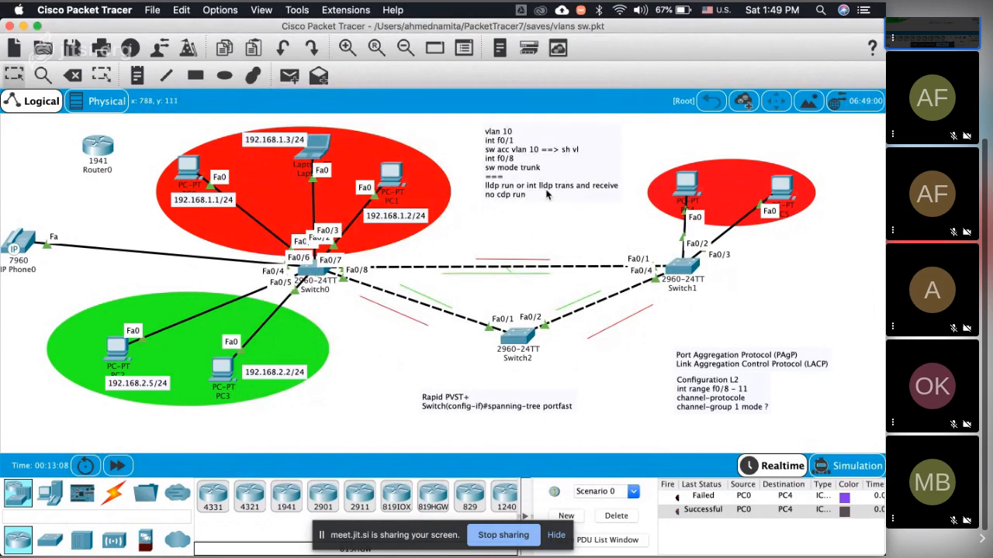
# Step: Switch to Chrome, search Google for "lldp" and look through the web results on the protocol
pyautogui.press('super+Tab')
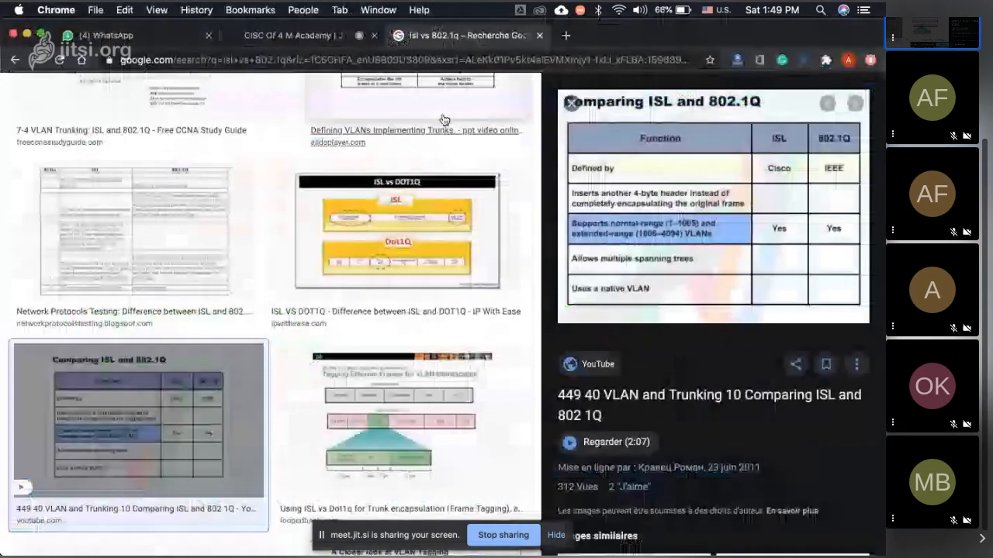
pyautogui.scroll(5, 444, 120)
pyautogui.tripleClick(304, 104)
pyautogui.write('lldp')
pyautogui.press('Return')
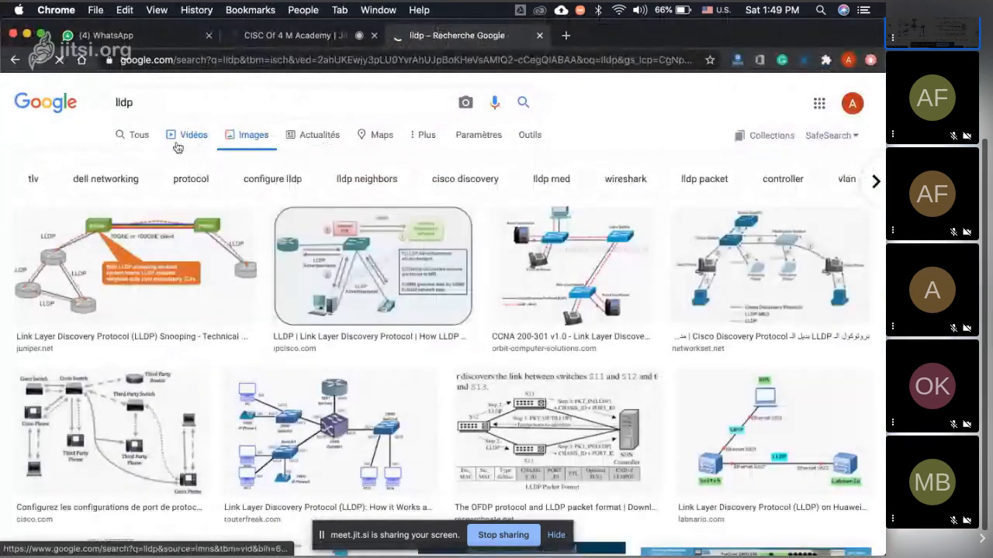
pyautogui.click(178, 146)
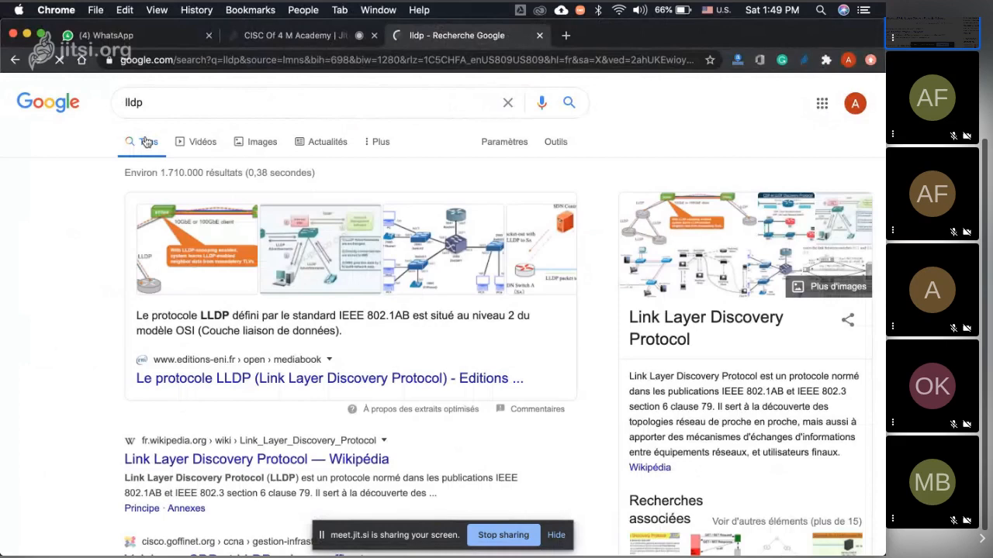
pyautogui.scroll(-3, 140, 336)
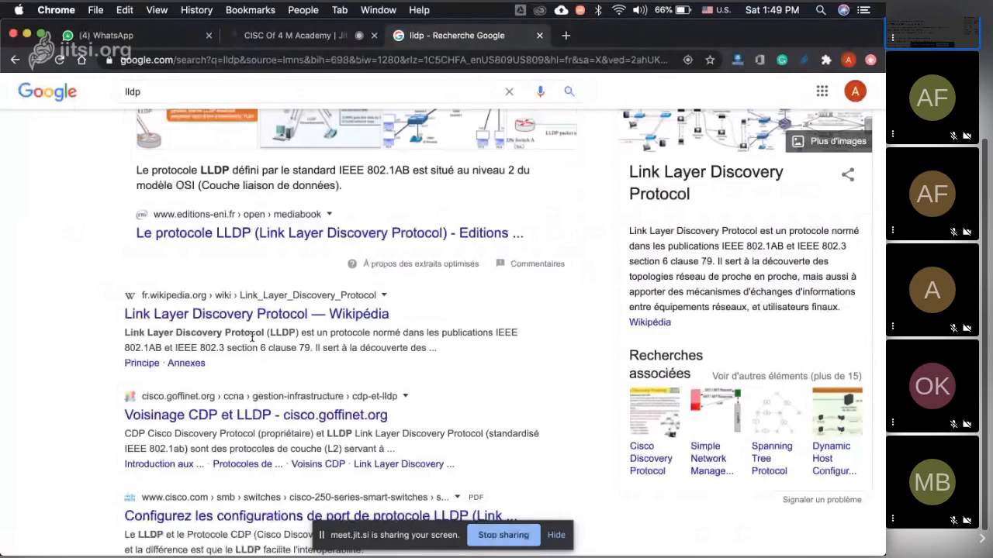
# Step: Return to Packet Tracer and stop the paged running-configuration listing on Switch0
pyautogui.press('super+Tab')
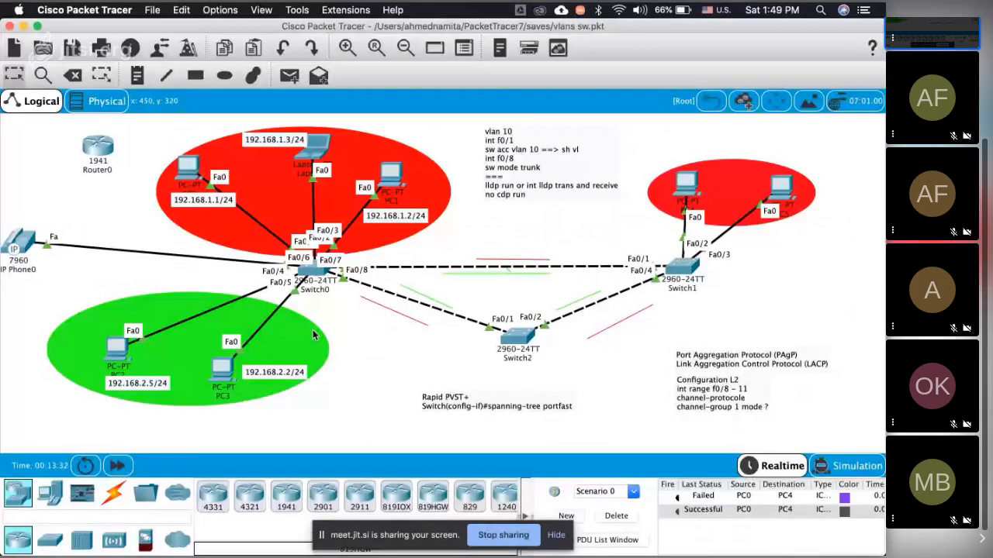
pyautogui.click(312, 270)
pyautogui.hotkey('ctrl', 'c')
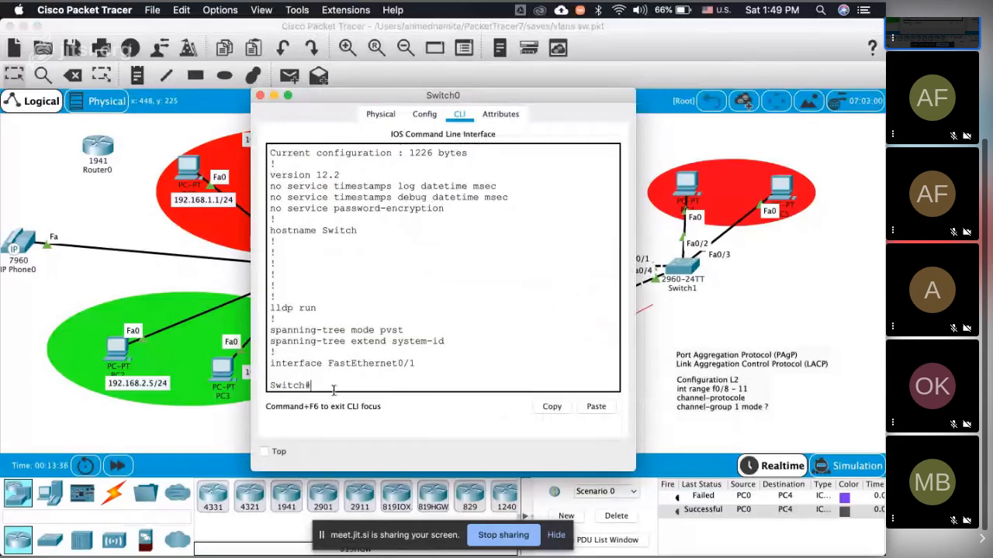
# Step: Enter global configuration mode on Switch1 with conf t and enable LLDP with lldp run
pyautogui.click(683, 267)
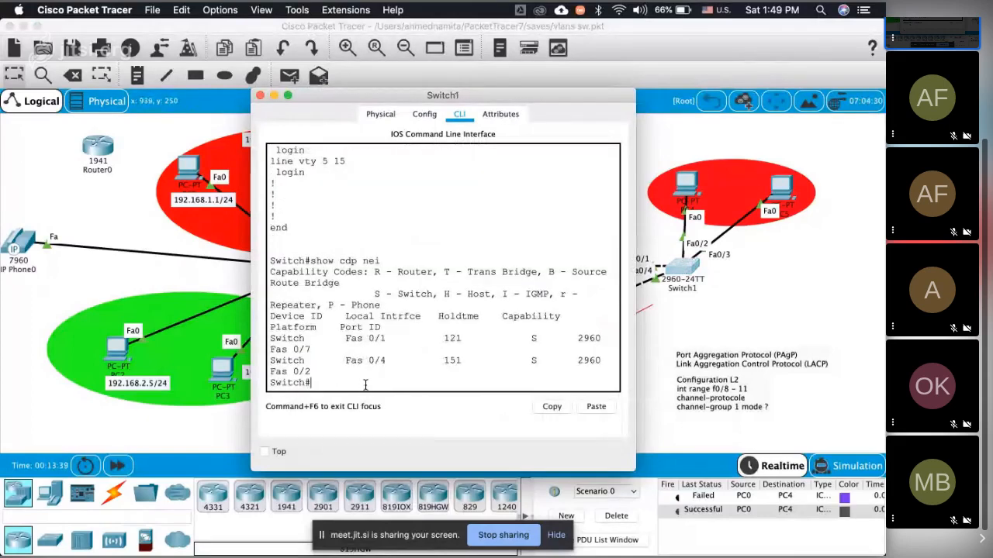
pyautogui.write('conf')
pyautogui.write(' t')
pyautogui.press('Return')
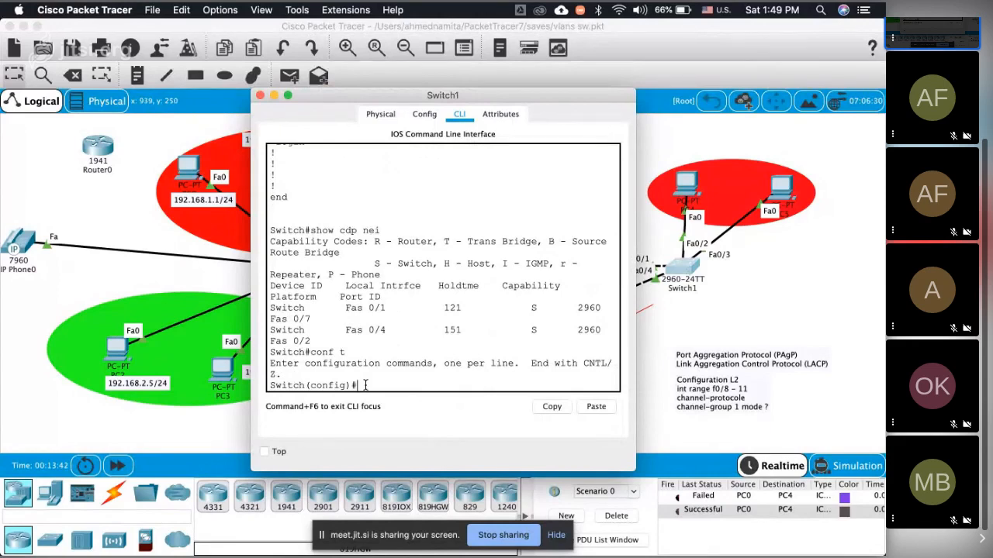
pyautogui.write('lldp run')
pyautogui.press('Return')
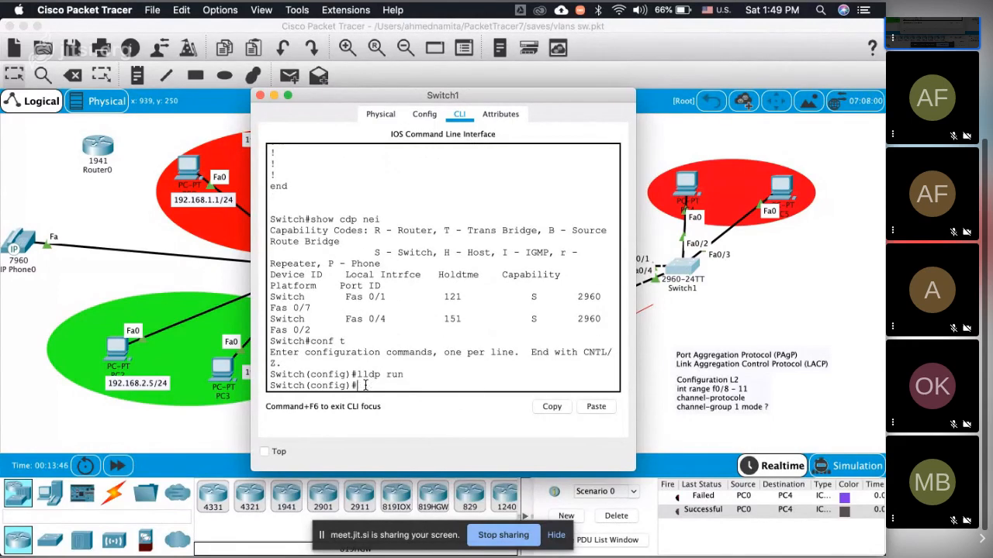
# Step: Prepare the do show lldp nei command at Switch1's configuration prompt without executing it
pyautogui.write('do show lldp nei')
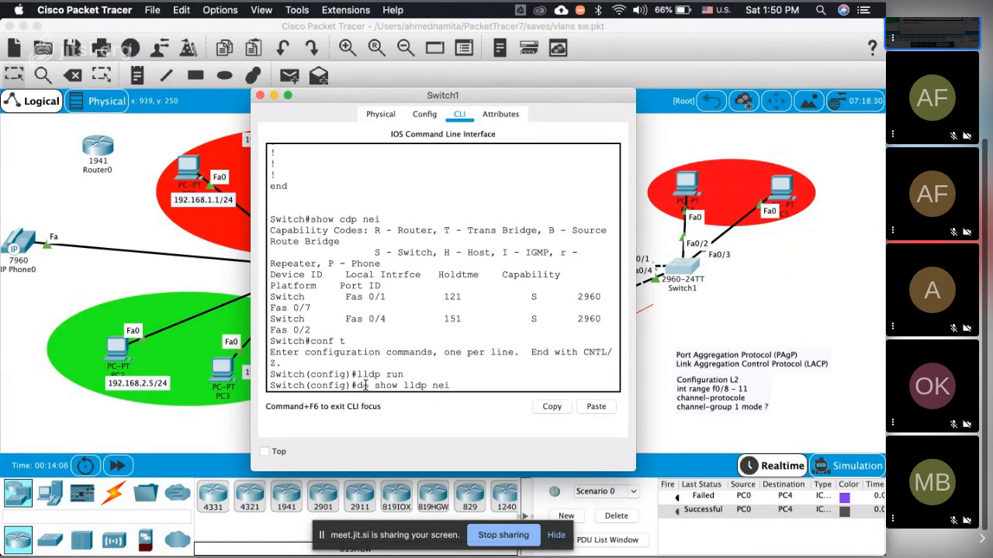
# Step: Read the participants' replies in the Jitsi meeting chat in Chrome, return to Packet Tracer and dismiss Switch1's window
pyautogui.press('super+Tab')
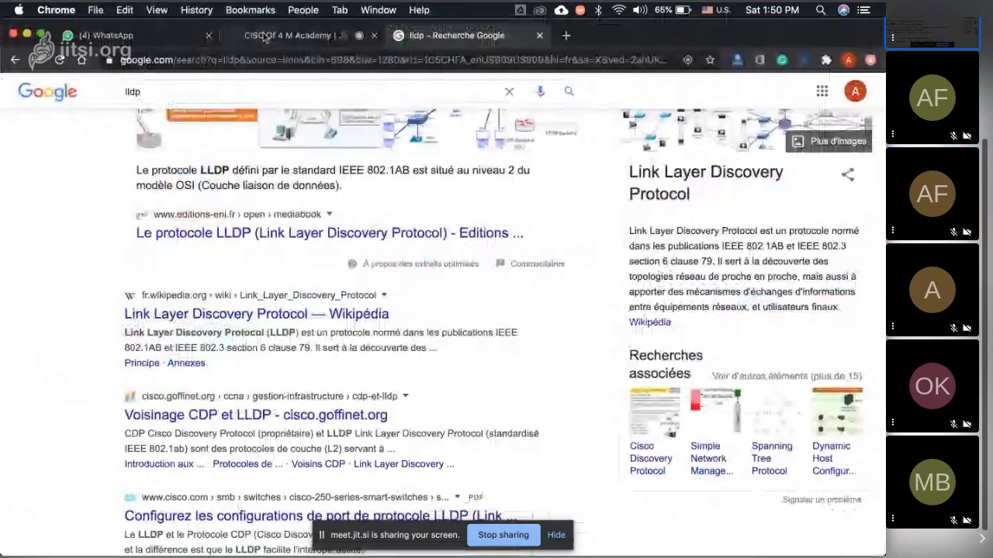
pyautogui.click(264, 37)
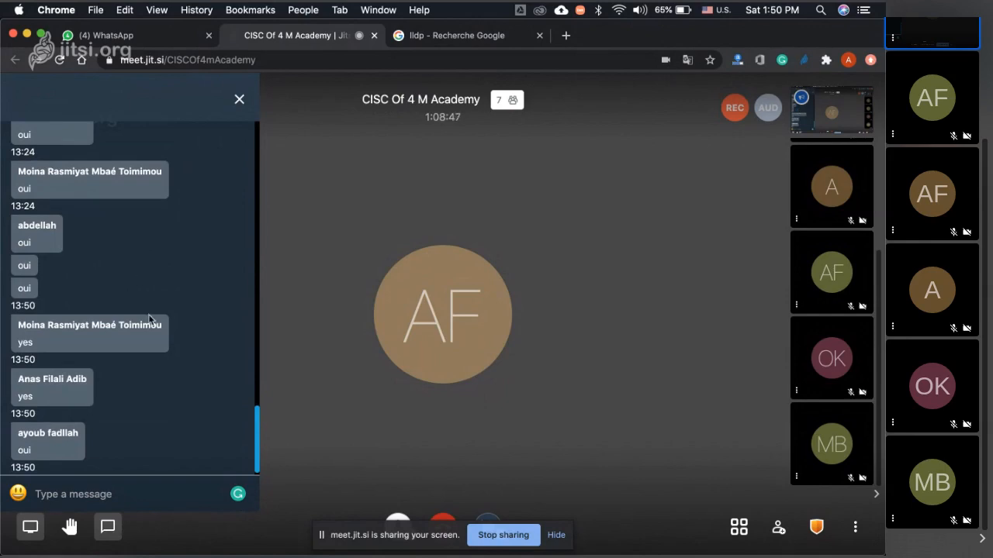
pyautogui.press('super+Tab')
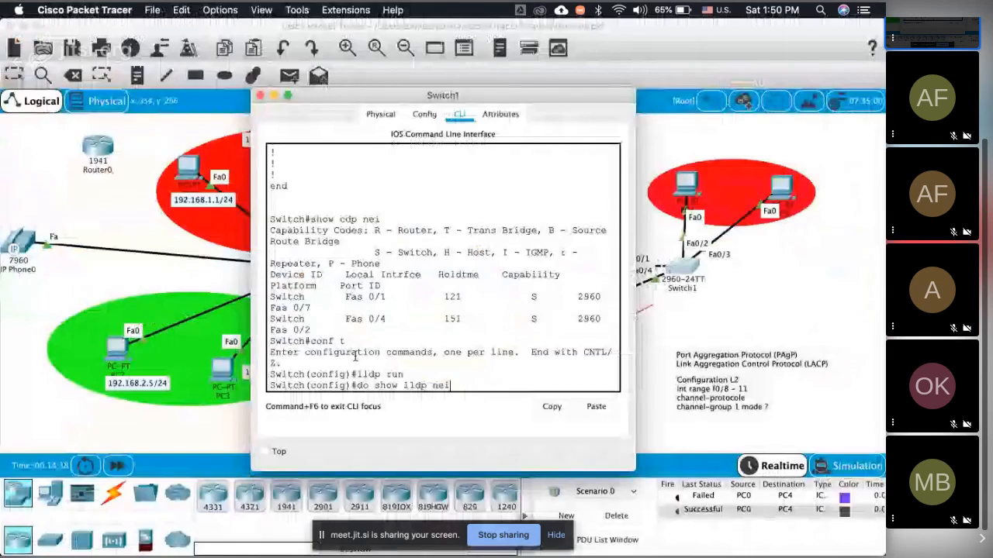
pyautogui.click(715, 335)
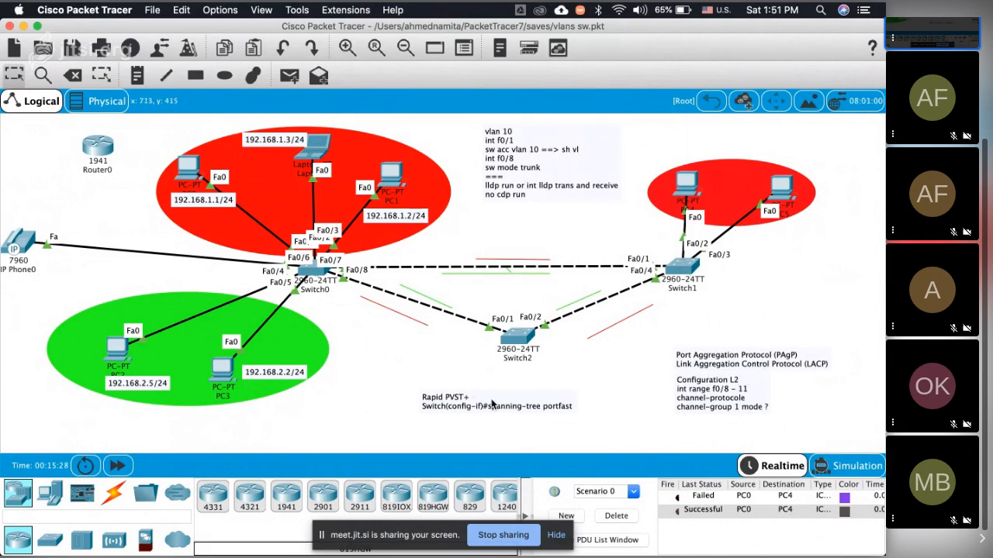
# Step: Save Switch0's configuration with the write command
pyautogui.click(317, 273)
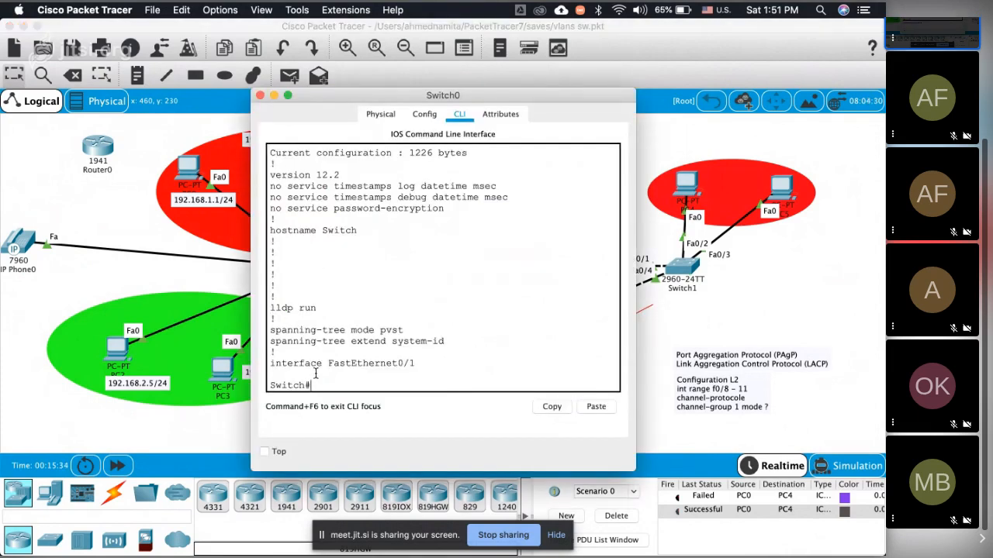
pyautogui.write('write')
pyautogui.press('Return')
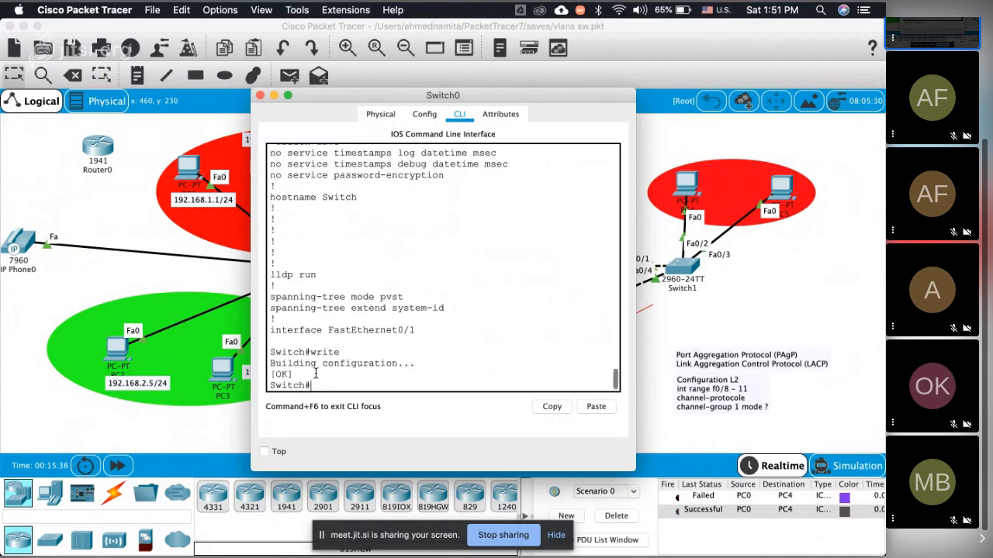
# Step: Try to save Switch1's configuration from its configuration prompt with do wrte in place of the pending LLDP command, and dismiss its window
pyautogui.click(812, 303)
pyautogui.click(685, 272)
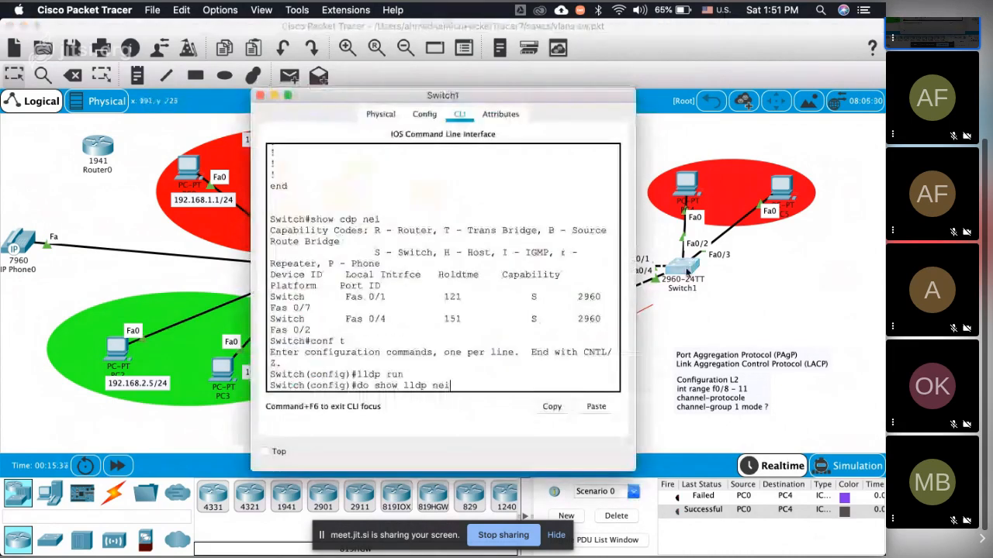
pyautogui.press('BackSpace')
pyautogui.press('BackSpace')
pyautogui.press('BackSpace')
pyautogui.press('BackSpace')
pyautogui.press('BackSpace')
pyautogui.press('BackSpace')
pyautogui.press('BackSpace')
pyautogui.press('BackSpace')
pyautogui.press('BackSpace')
pyautogui.press('BackSpace')
pyautogui.press('BackSpace')
pyautogui.press('BackSpace')
pyautogui.press('BackSpace')
pyautogui.press('BackSpace')
pyautogui.press('BackSpace')
pyautogui.press('BackSpace')
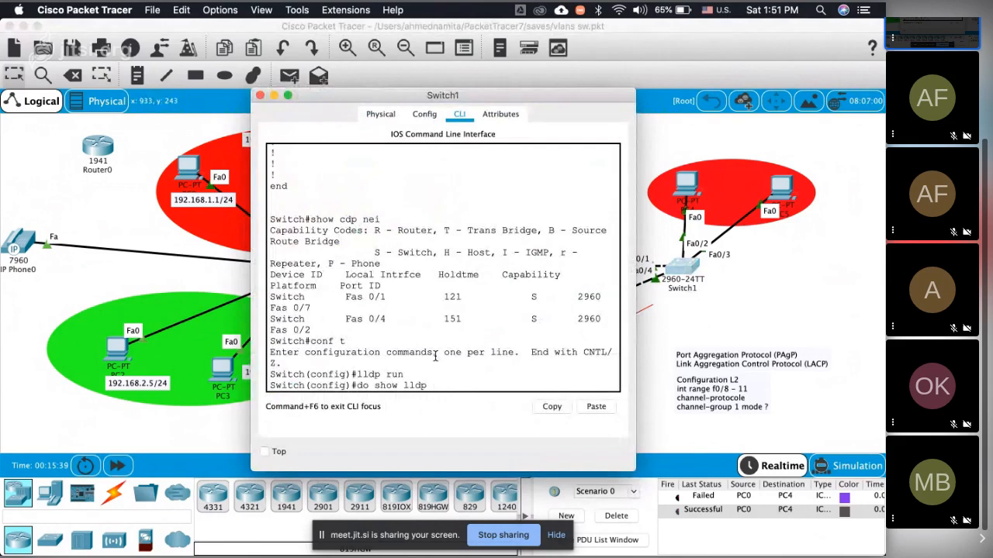
pyautogui.write('d')
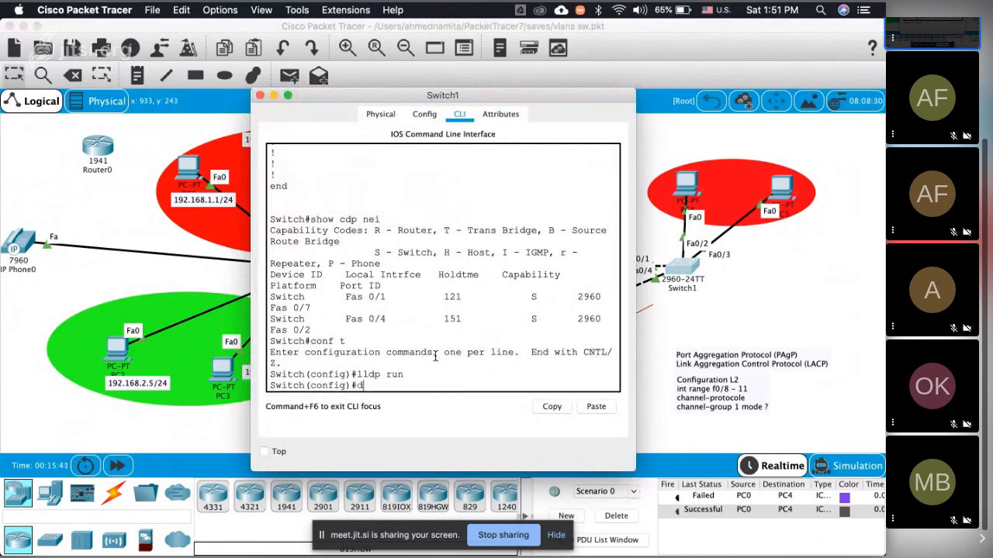
pyautogui.write('o wrte')
pyautogui.press('Return')
pyautogui.click(663, 357)
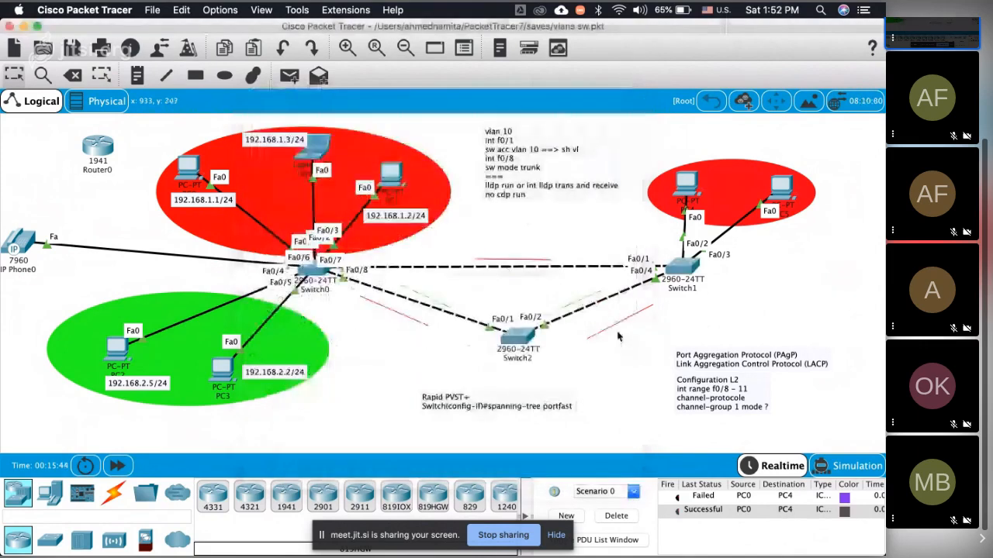
# Step: Save Switch2's configuration from its command line with the write command
pyautogui.click(515, 336)
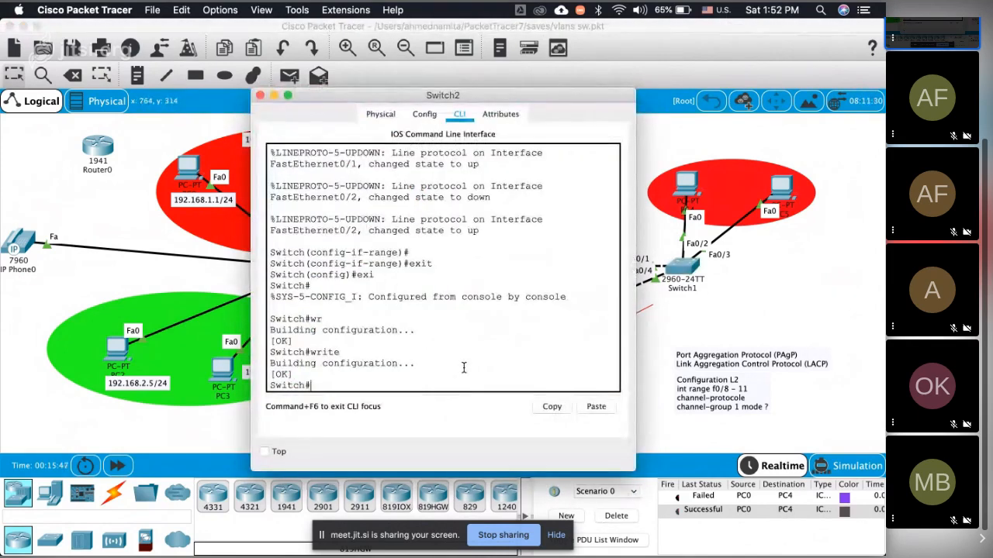
pyautogui.write('write')
pyautogui.press('Return')
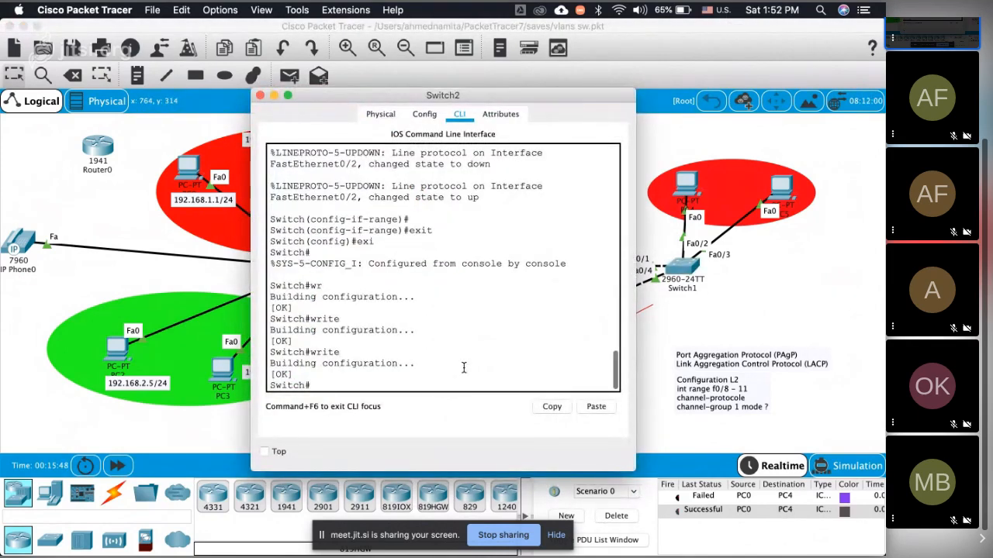
# Step: Save Switch1's configuration from global configuration mode with do write, and save the vlans sw.pkt project file
pyautogui.click(688, 267)
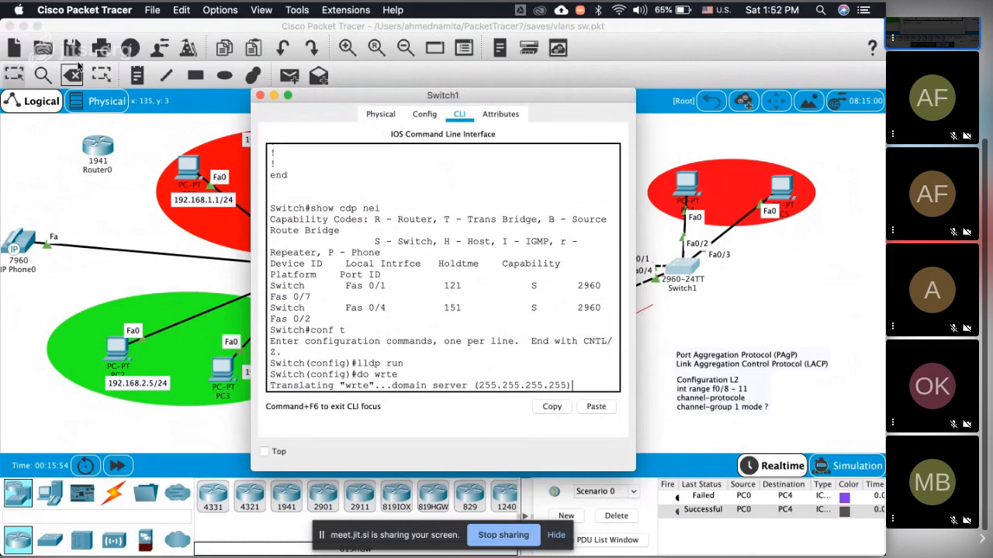
pyautogui.click(78, 67)
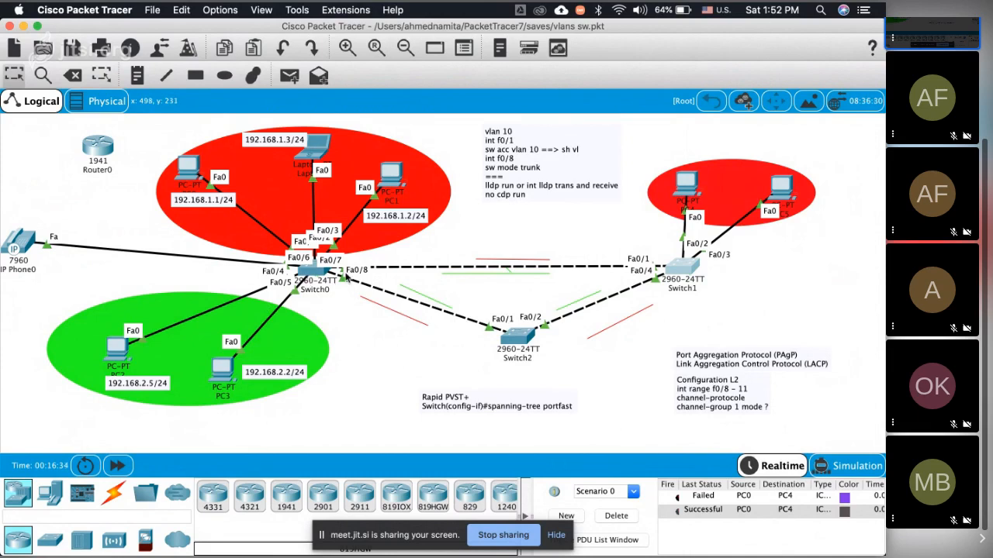
pyautogui.click(685, 269)
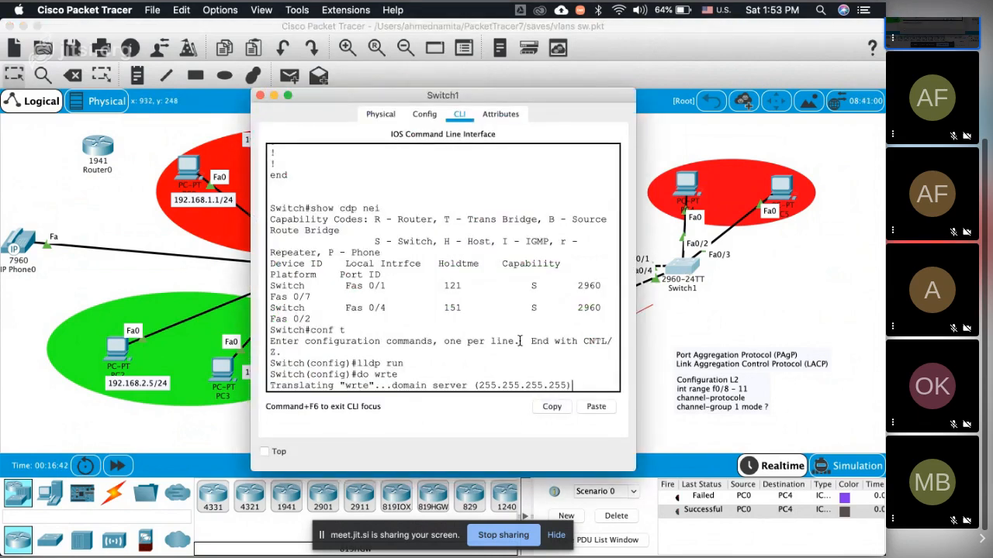
pyautogui.write('wr')
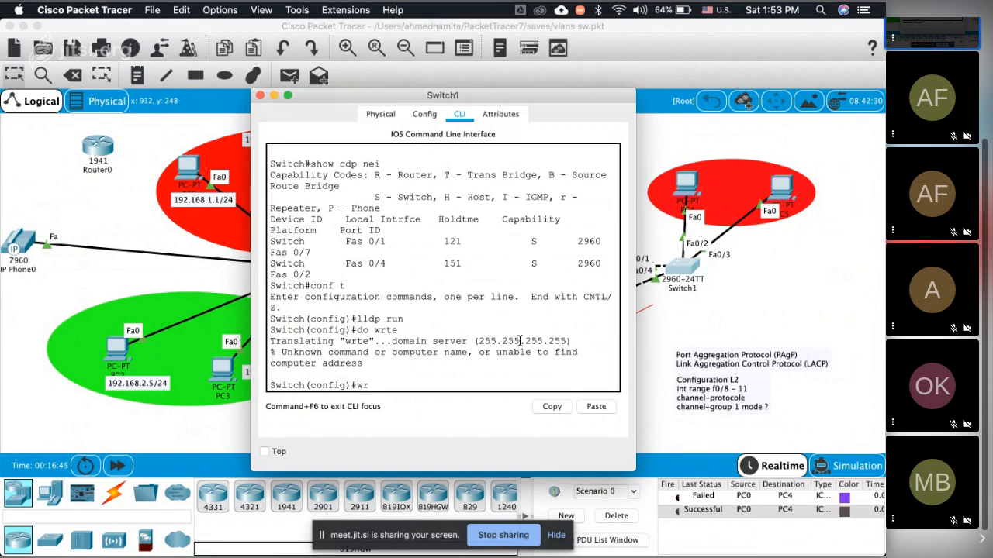
pyautogui.write('ite')
pyautogui.press('Return')
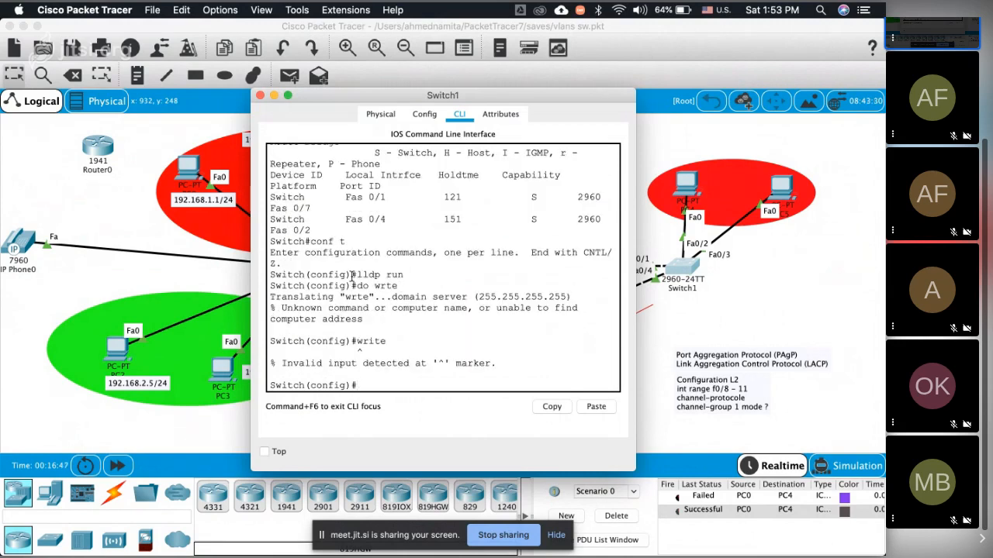
pyautogui.write('do write')
pyautogui.press('Return')
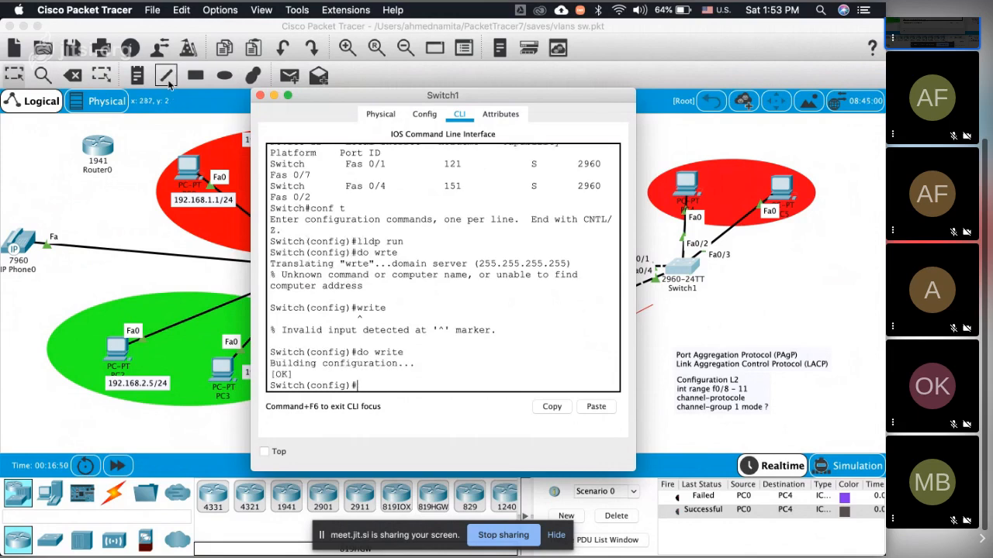
pyautogui.click(78, 51)
# Step: Read the participants' replies in the Jitsi meeting chat in Chrome and return to Packet Tracer
pyautogui.press('super+Tab')
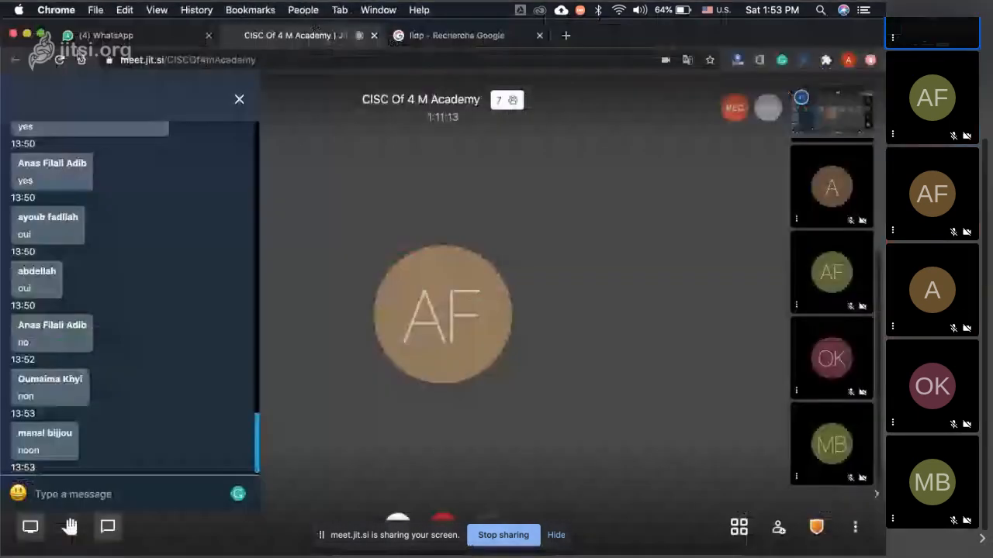
pyautogui.click(80, 493)
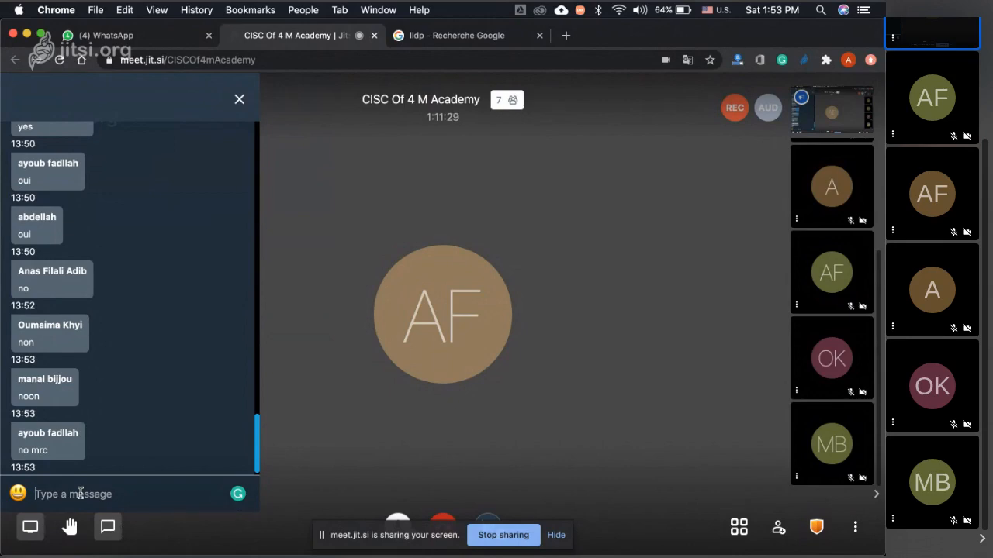
pyautogui.press('super+Tab')
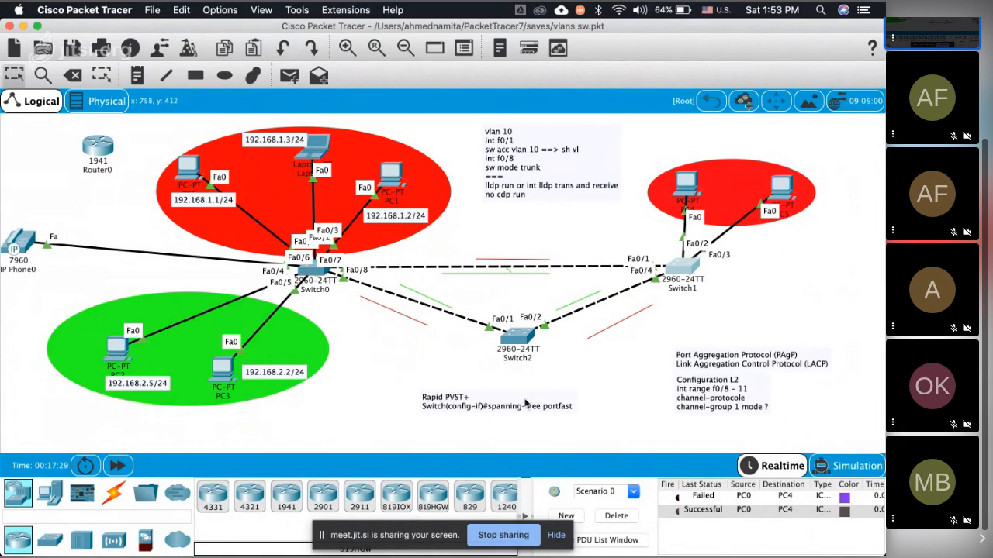
# Step: Switch to the Jitsi meeting in Chrome and stop the meeting recording
pyautogui.press('super+Tab')
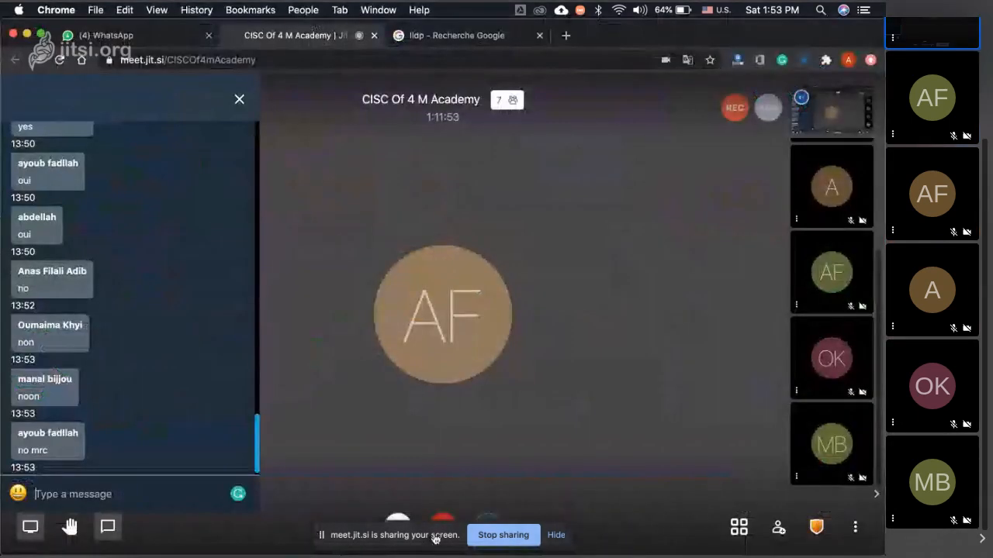
pyautogui.click(856, 529)
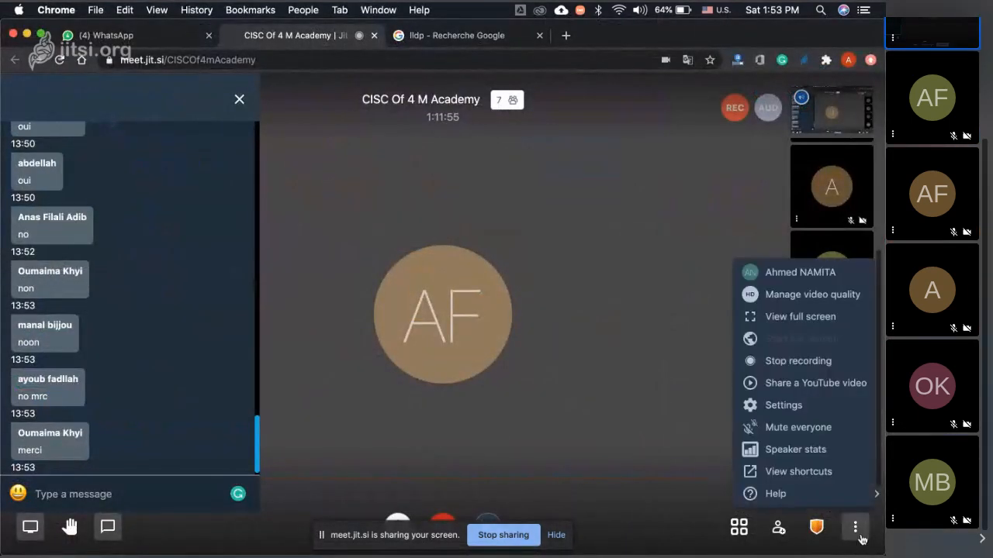
pyautogui.click(772, 361)
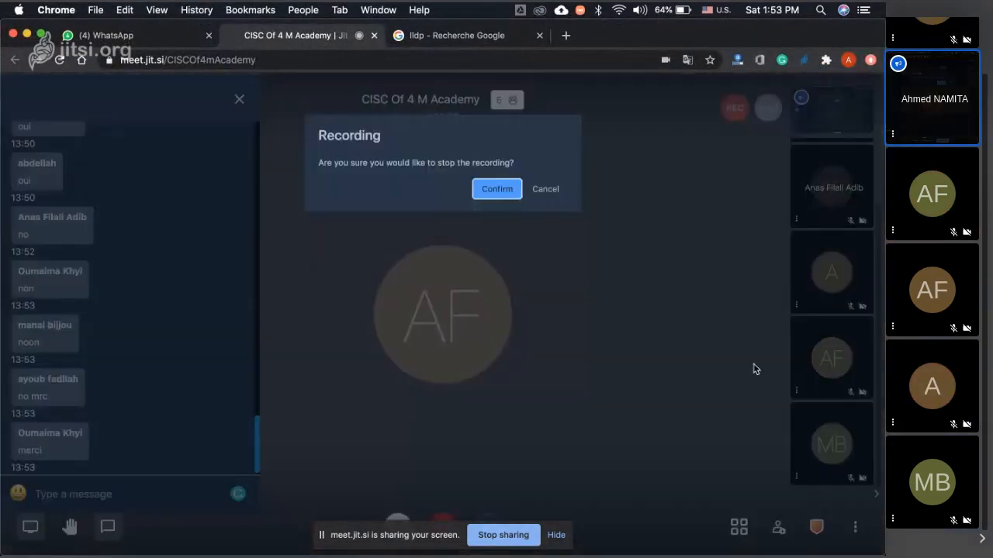